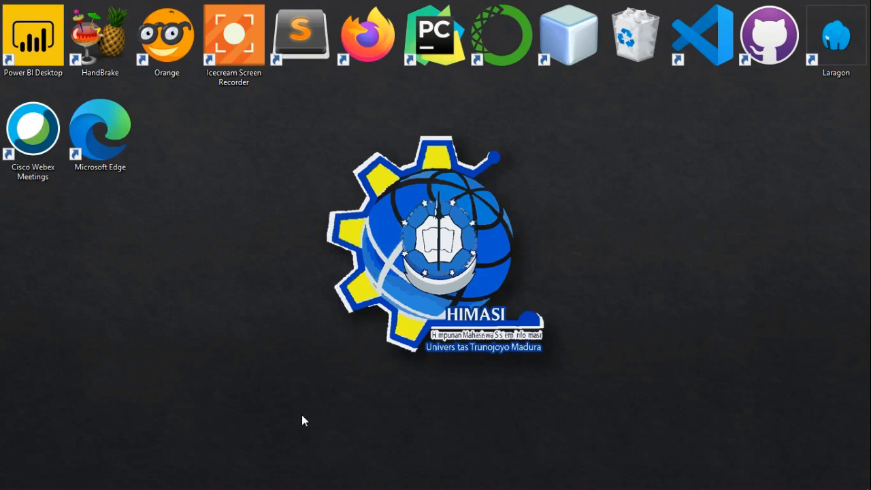
# - Open the LINK.txt note and review its three source links for provinces, regencies and the COVID-19 pandemic in Indonesia
pyautogui.moveTo(294, 489)
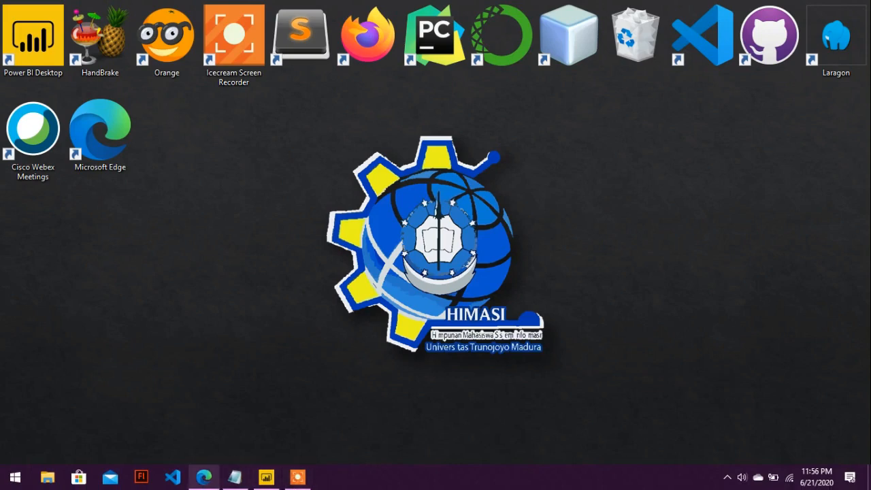
pyautogui.moveTo(240, 482)
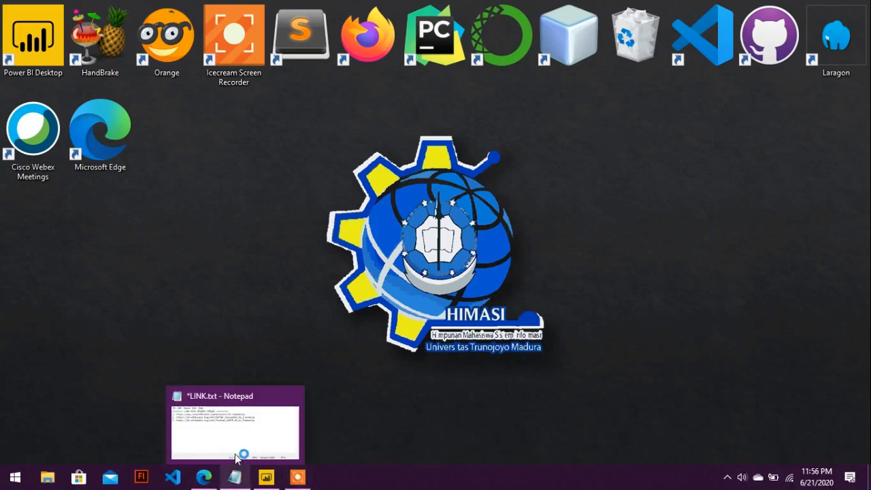
pyautogui.click(234, 452)
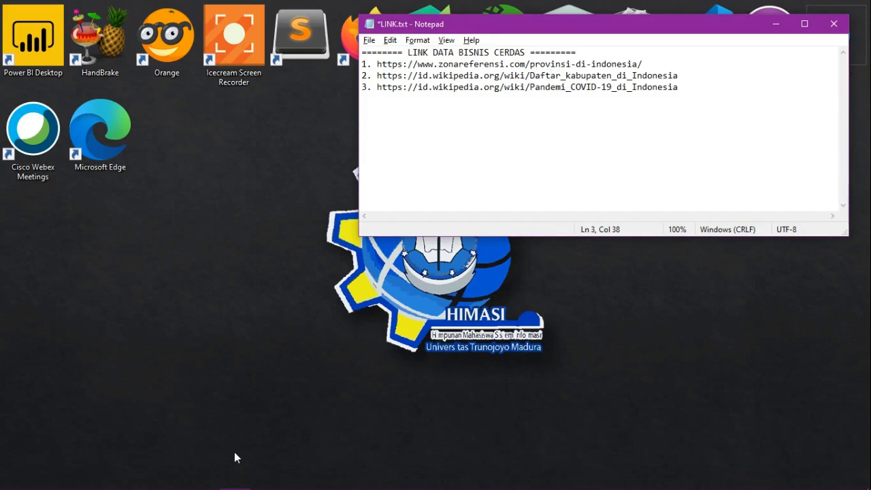
pyautogui.tripleClick(648, 63)
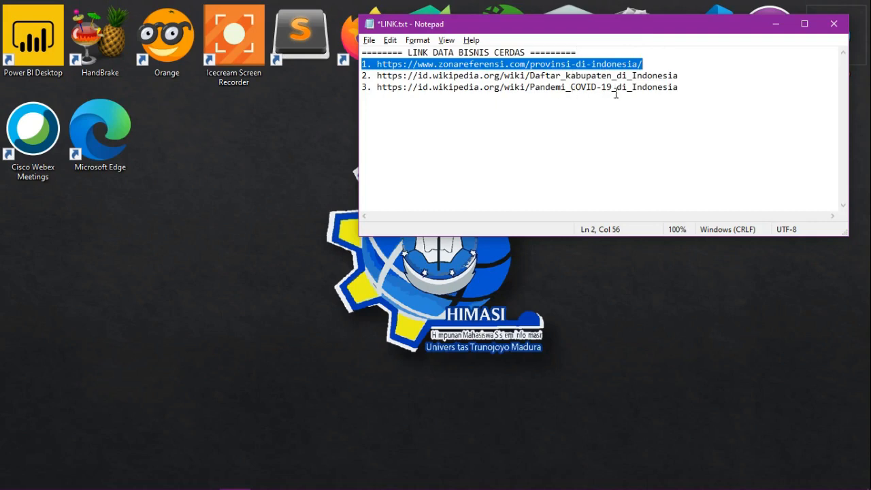
pyautogui.click(449, 76)
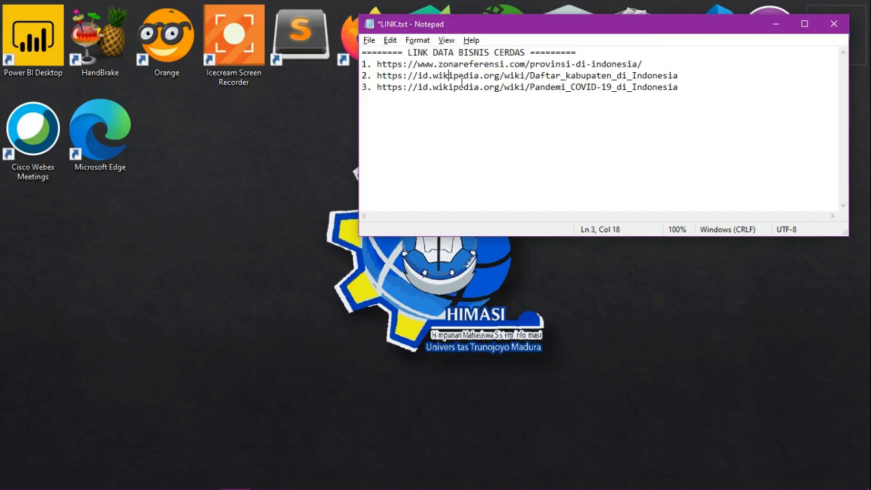
pyautogui.click(684, 75)
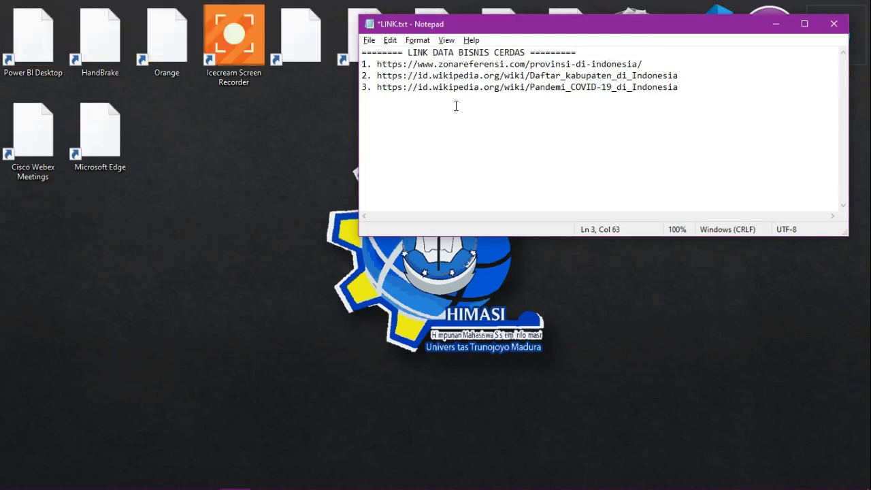
pyautogui.moveTo(530, 87); pyautogui.dragTo(613, 90)
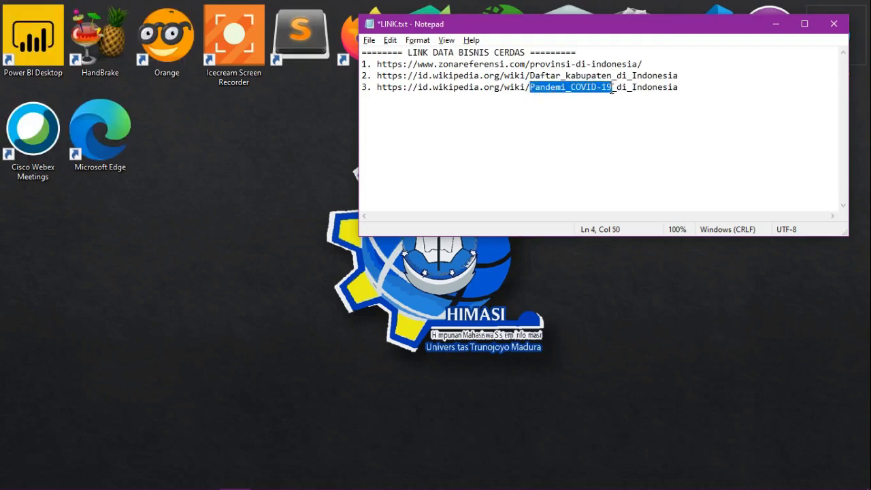
pyautogui.click(716, 89)
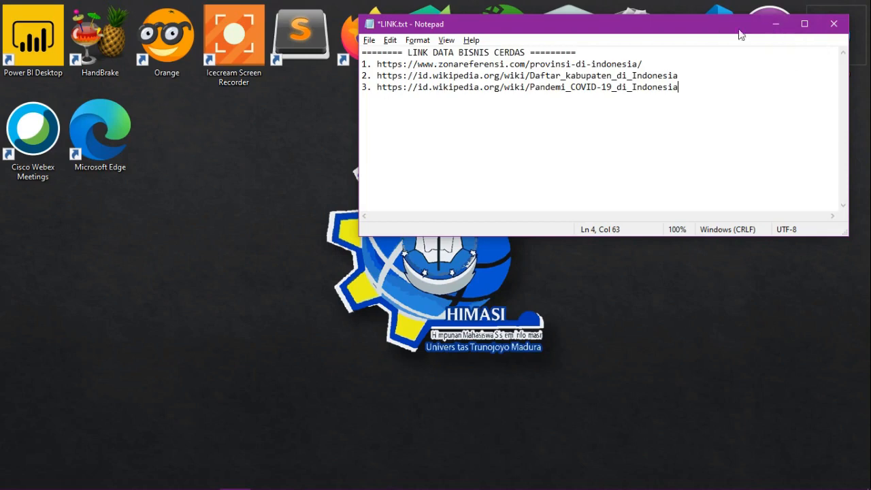
pyautogui.click(781, 27)
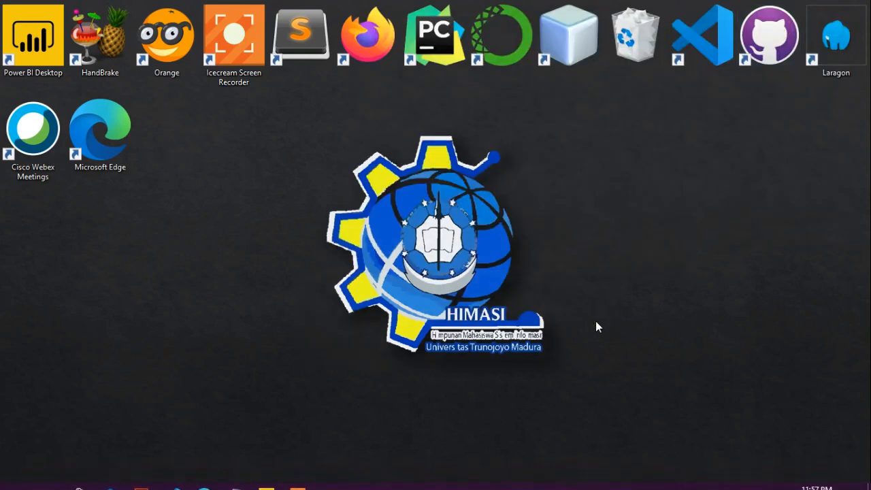
pyautogui.hotkey('alt', 'Tab')
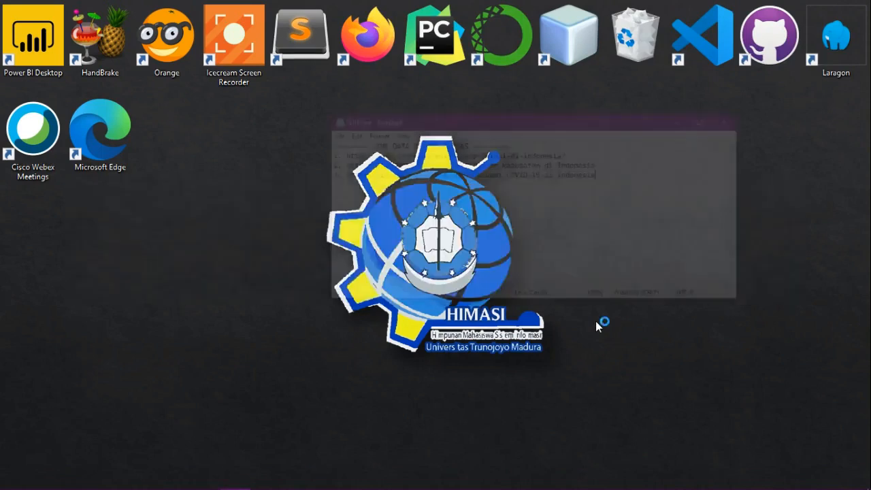
pyautogui.hotkey('alt', 'Tab')
pyautogui.hotkey('alt', 'Tab')
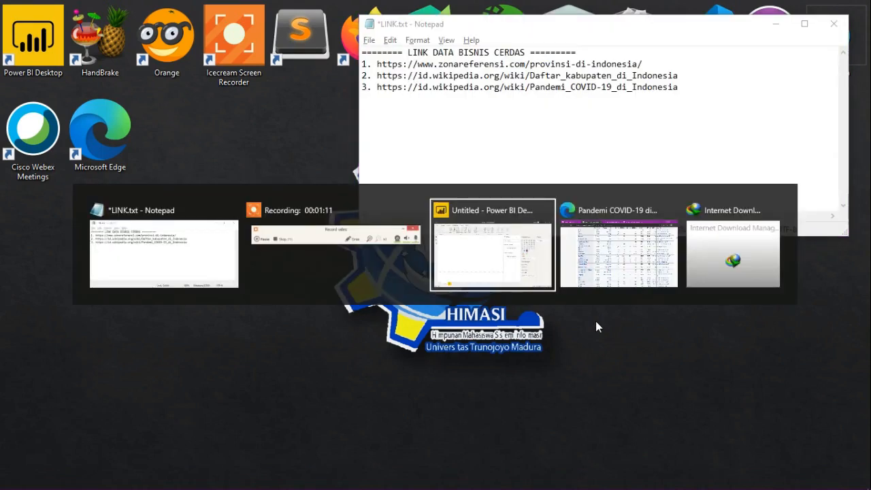
pyautogui.hotkey('alt', 'Tab')
pyautogui.press('Escape')
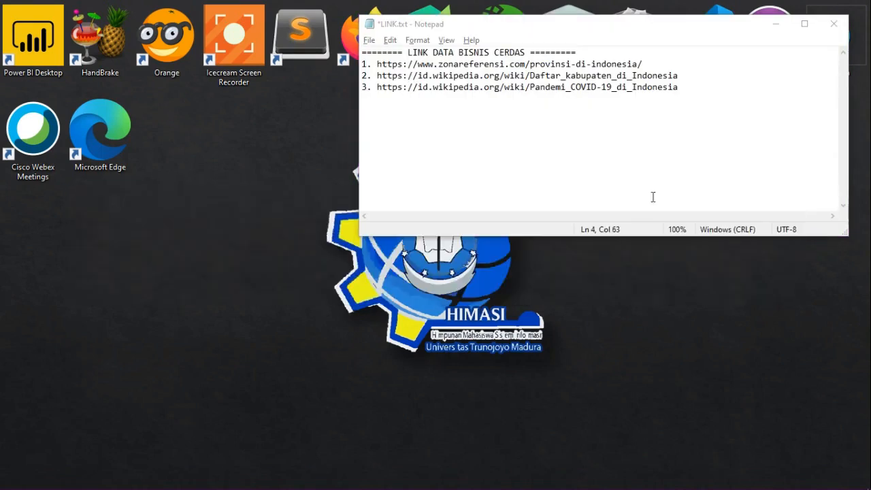
pyautogui.click(777, 26)
# - Switch to Microsoft Edge and examine the table of Indonesia's 34 provinces and their capitals on the zonareferensi.com page
pyautogui.hotkey('alt', 'Tab')
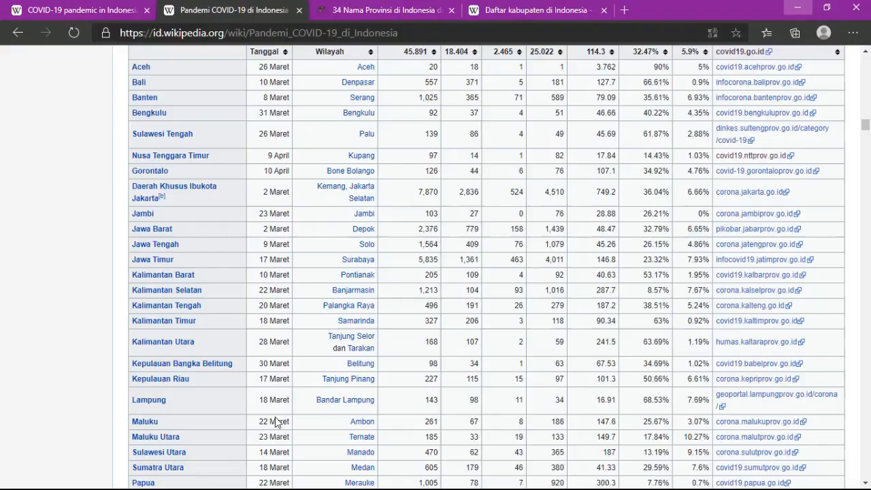
pyautogui.click(371, 14)
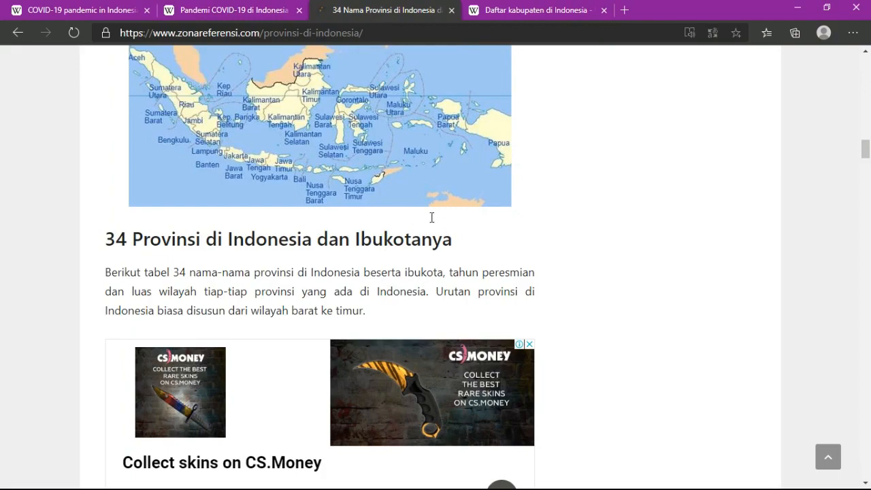
pyautogui.scroll(-5, 405, 218)
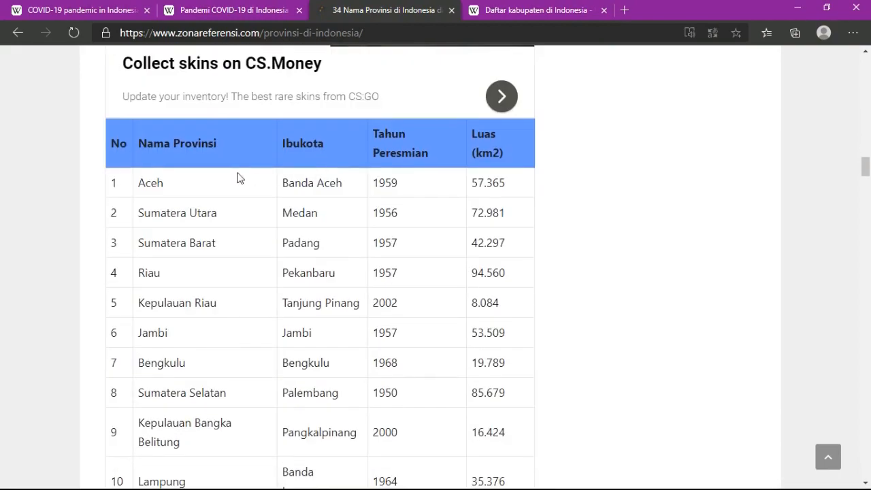
pyautogui.scroll(-2, 467, 224)
pyautogui.scroll(2, 292, 148)
pyautogui.scroll(-2, 457, 246)
pyautogui.scroll(-8, 458, 246)
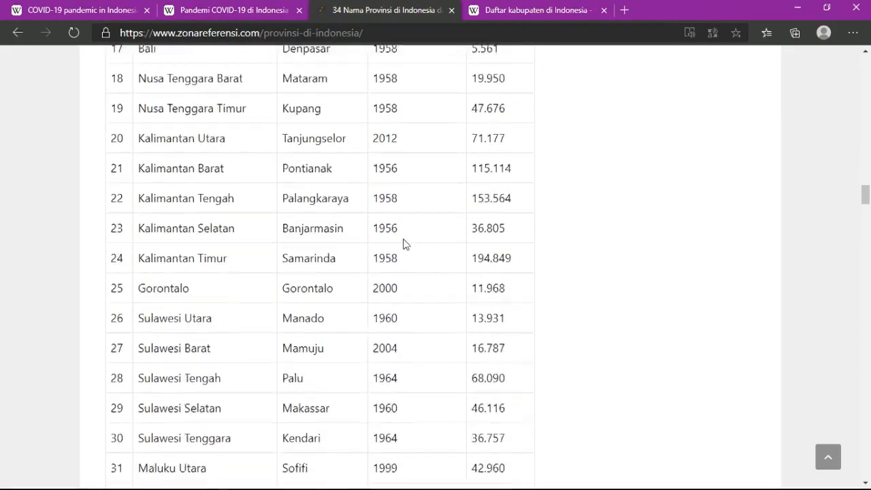
# - Switch to Power BI Desktop and start getting data from a Web source
pyautogui.hotkey('alt', 'Tab')
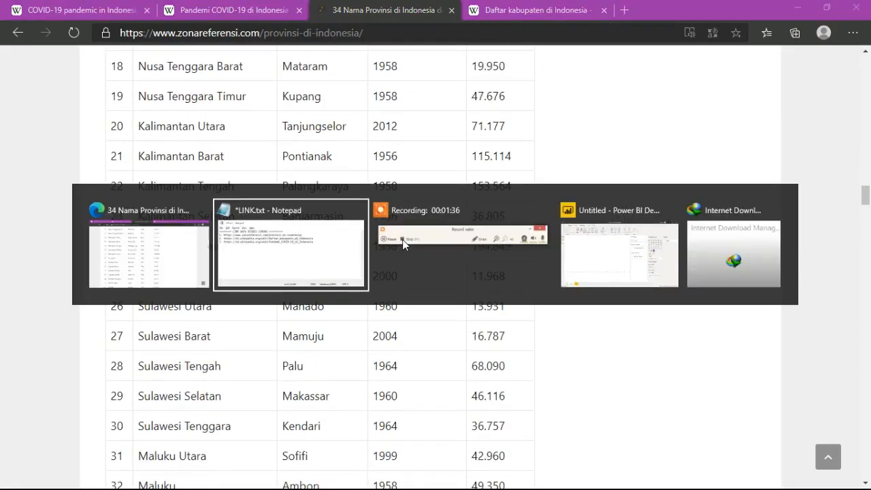
pyautogui.hotkey('alt', 'Tab')
pyautogui.hotkey('alt', 'Tab')
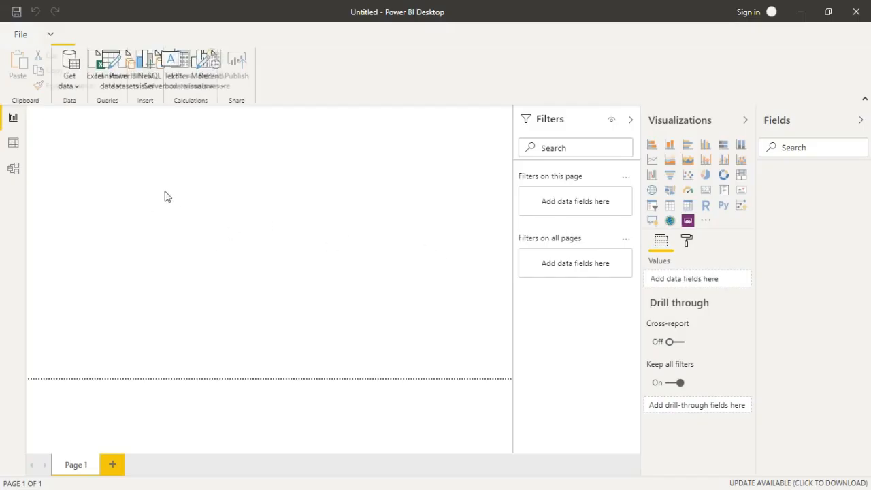
pyautogui.click(127, 83)
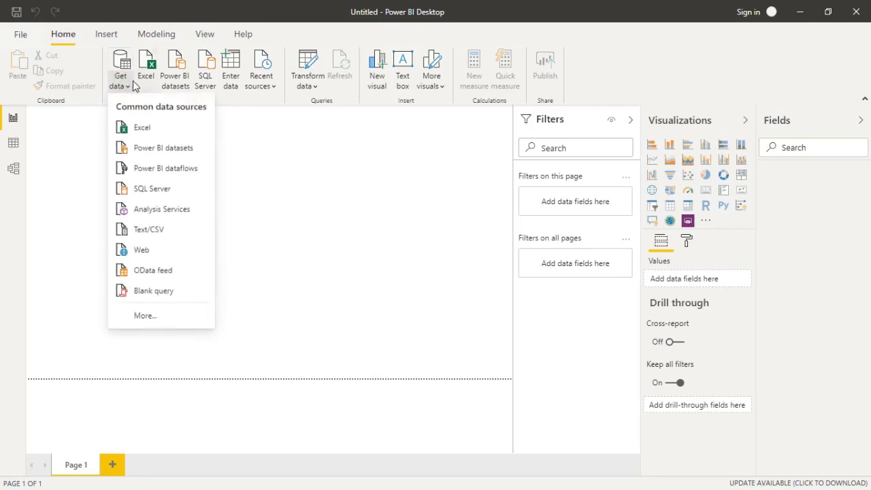
pyautogui.click(161, 253)
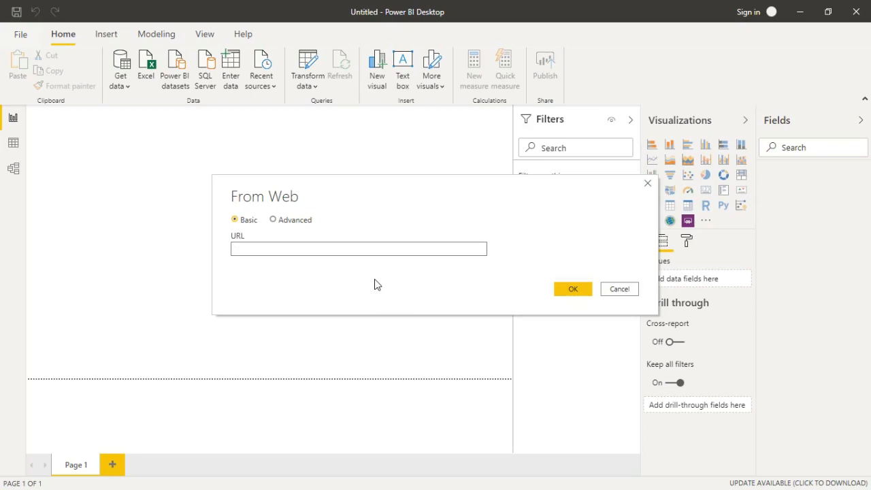
pyautogui.hotkey('alt', 'Tab')
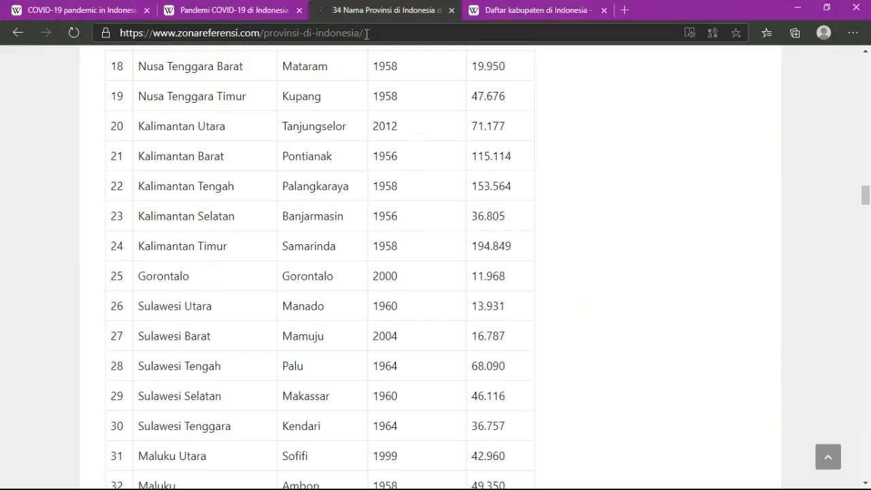
pyautogui.click(117, 37)
pyautogui.hotkey('ctrl', 'c')
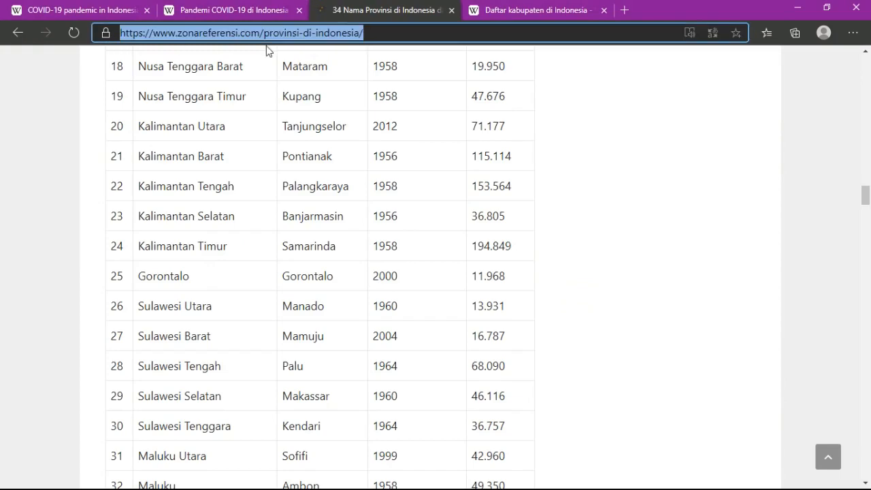
pyautogui.hotkey('alt', 'Tab')
pyautogui.hotkey('ctrl', 'v')
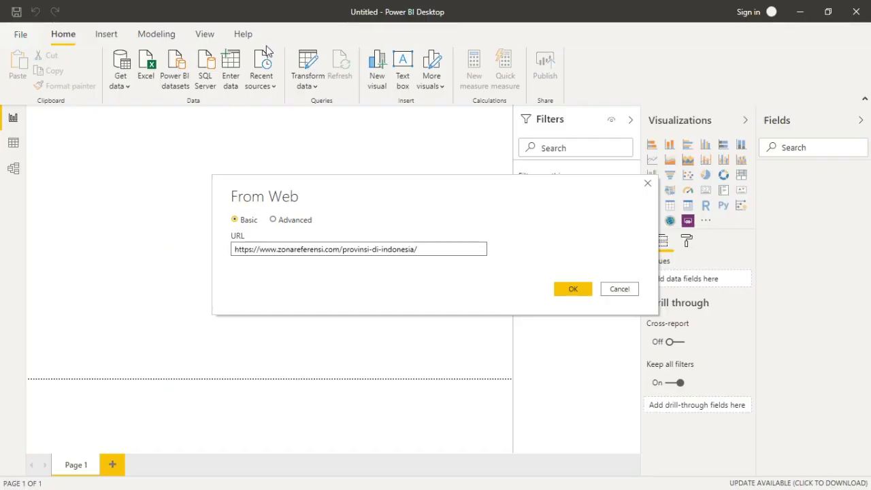
# - Connect to the entered web address and select Table 0 for import
pyautogui.click(575, 291)
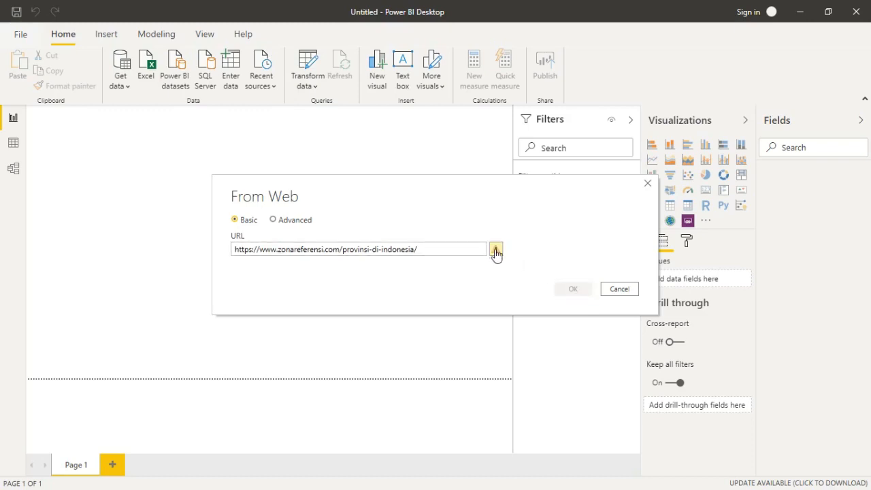
pyautogui.moveTo(496, 256)
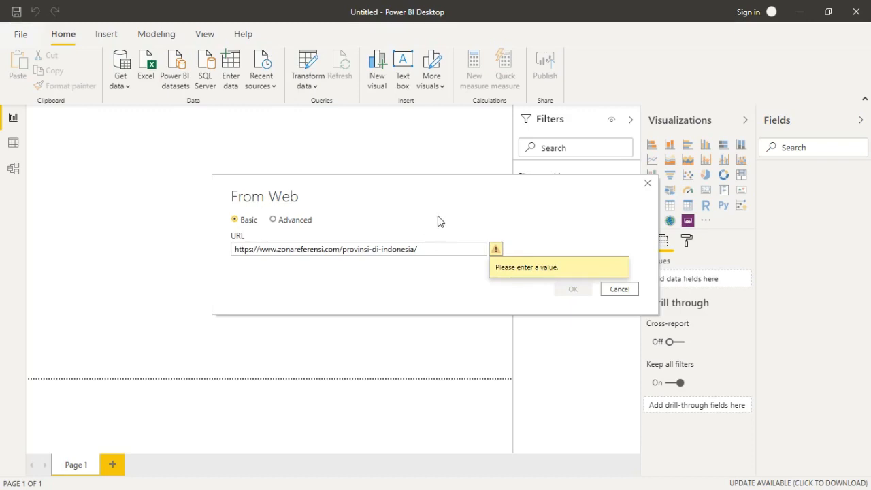
pyautogui.click(565, 291)
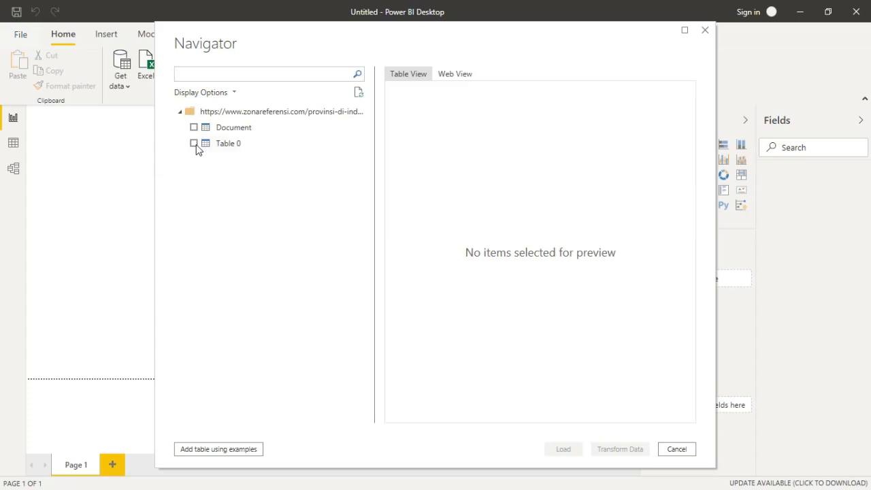
pyautogui.click(196, 145)
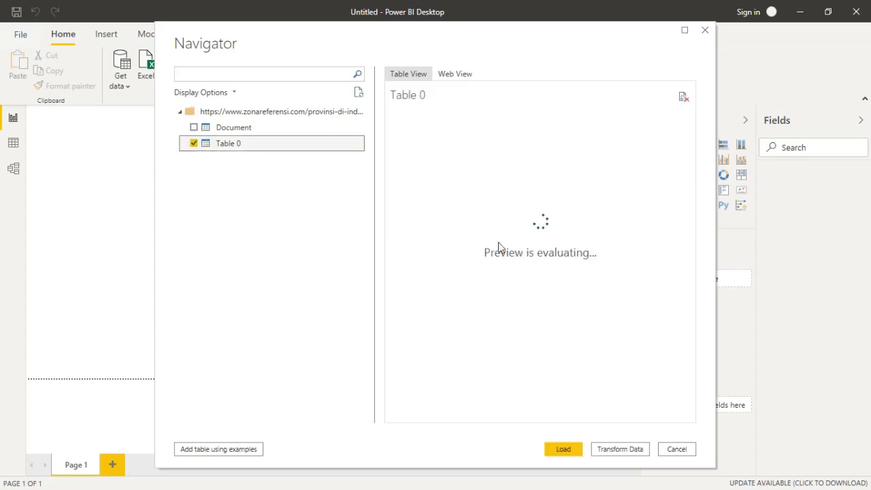
# - Examine all rows and columns of the Table 0 preview, from the province names to the Luas (km2) values
pyautogui.scroll(-5, 482, 336)
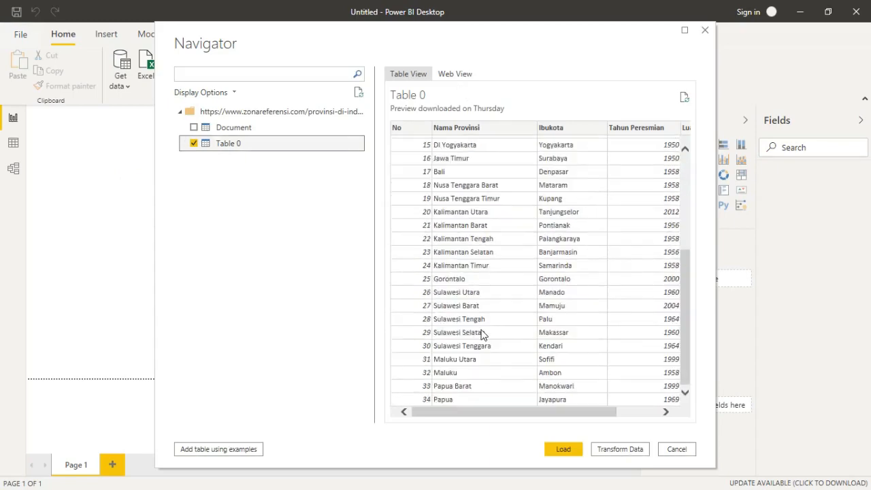
pyautogui.scroll(5, 480, 332)
pyautogui.moveTo(505, 411); pyautogui.dragTo(659, 409)
pyautogui.scroll(-5, 658, 313)
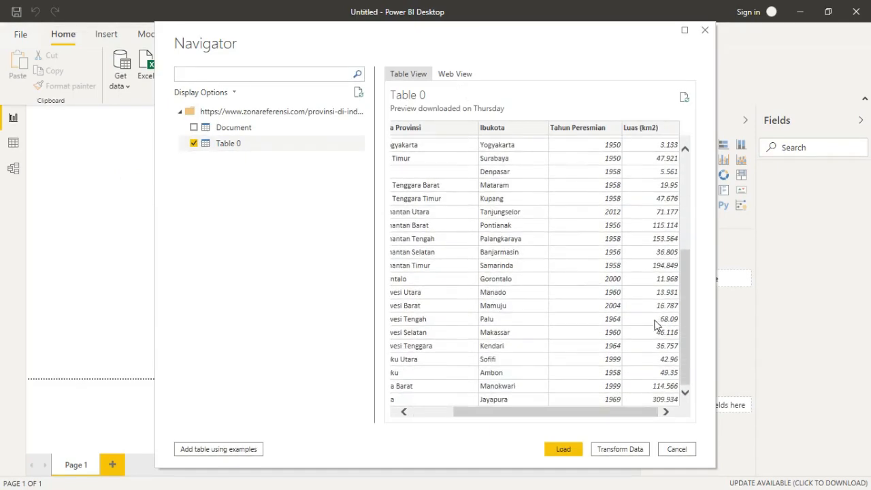
pyautogui.scroll(5, 657, 272)
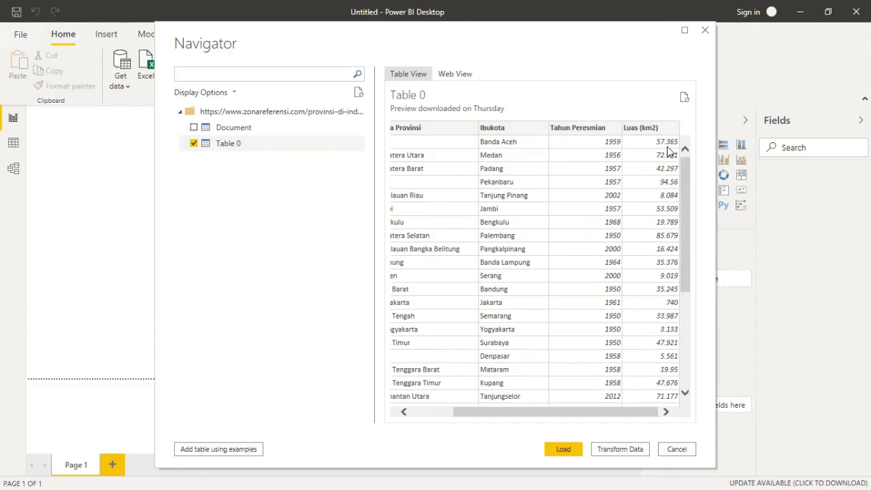
pyautogui.scroll(-5, 663, 303)
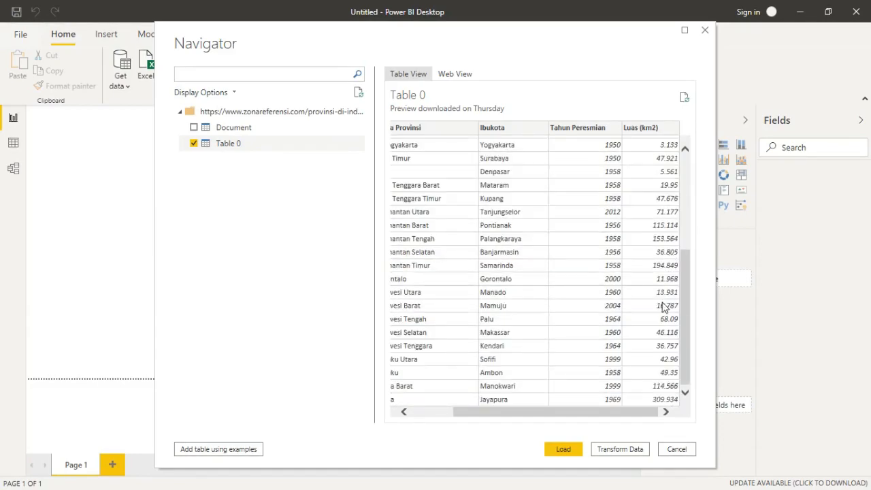
pyautogui.scroll(5, 657, 300)
pyautogui.scroll(-5, 659, 291)
pyautogui.moveTo(623, 413); pyautogui.dragTo(642, 413)
pyautogui.scroll(5, 657, 311)
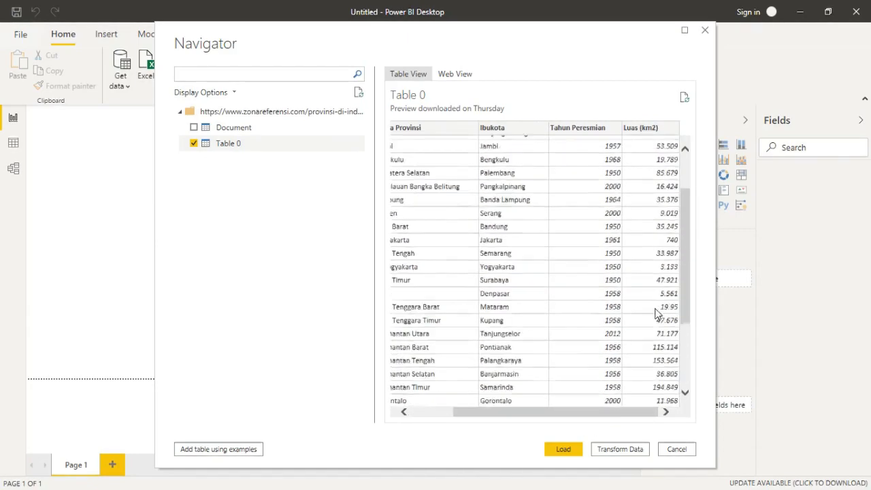
pyautogui.scroll(-5, 659, 286)
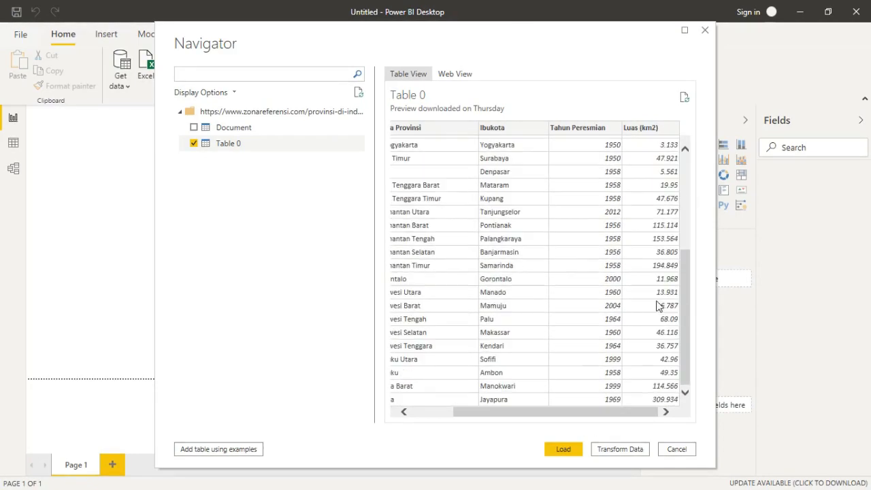
pyautogui.moveTo(618, 411); pyautogui.dragTo(576, 412)
pyautogui.scroll(5, 538, 341)
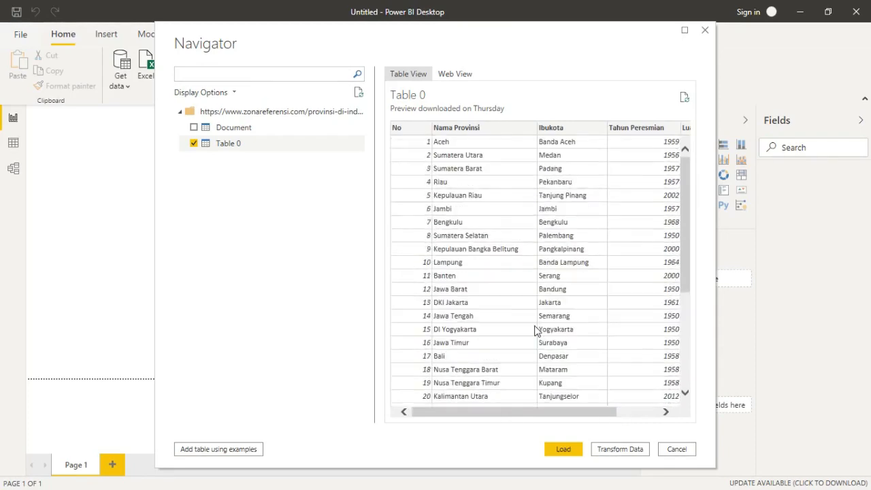
pyautogui.moveTo(519, 411); pyautogui.dragTo(561, 413)
pyautogui.scroll(-3, 640, 358)
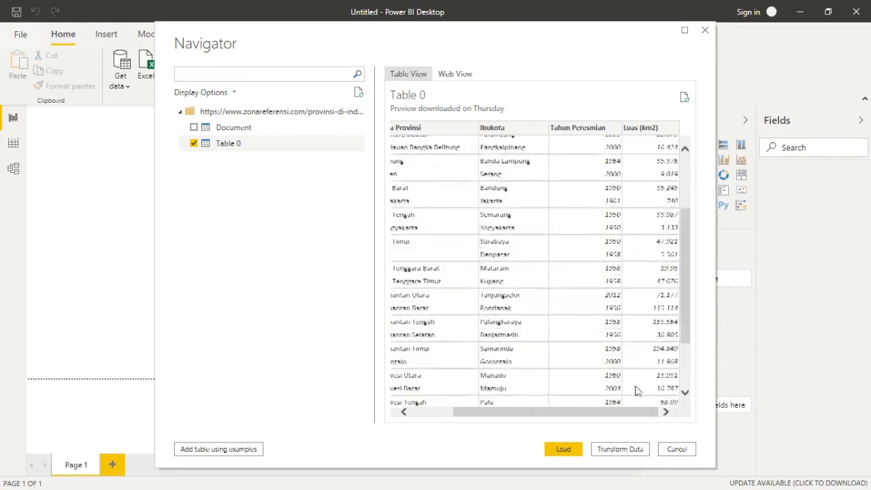
# - Return to the first rows and columns of the Table 0 preview and load the table into the report
pyautogui.scroll(3, 590, 385)
pyautogui.hscroll(-3, 594, 413)
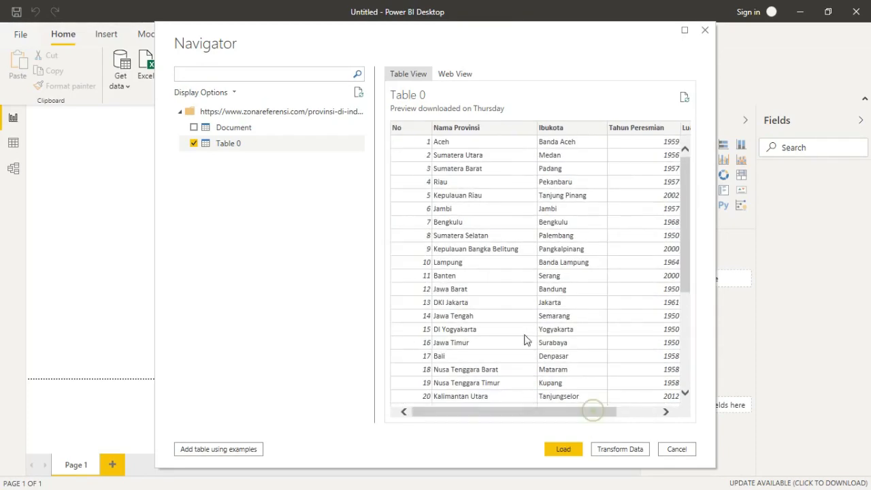
pyautogui.click(567, 452)
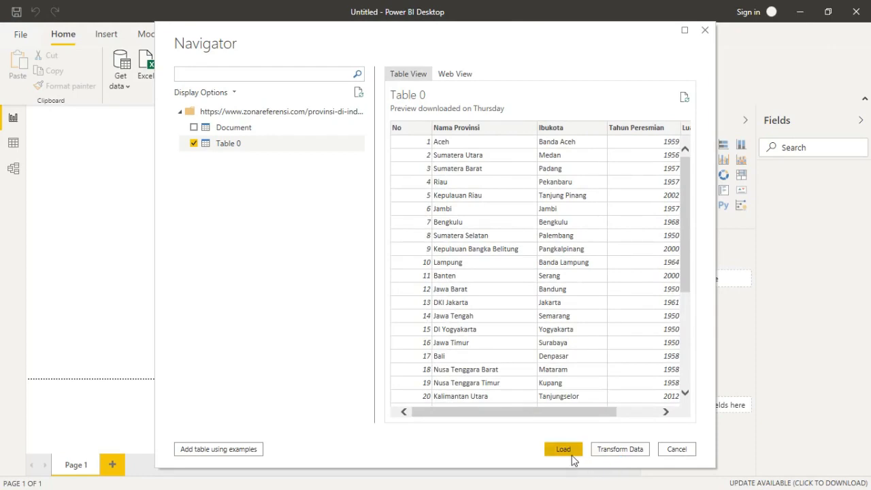
pyautogui.click(568, 452)
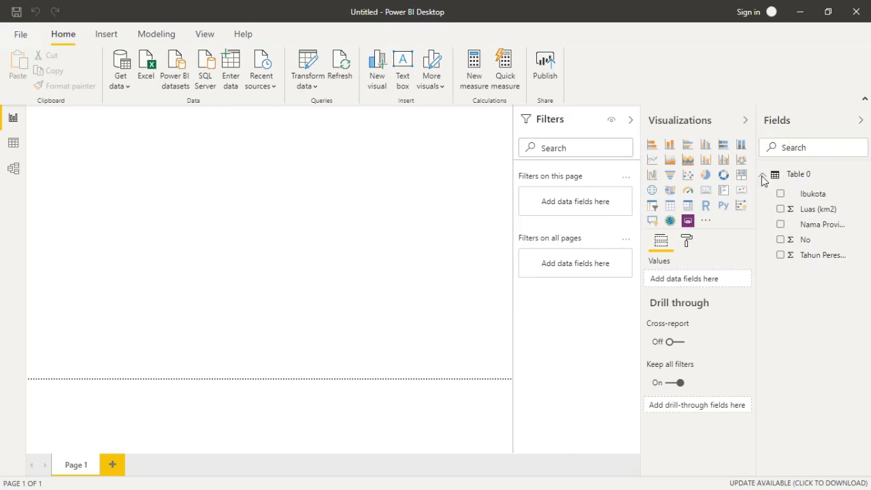
# - Rename the imported table Table 0 as Tabel Provinsi and collapse its field list
pyautogui.click(863, 177)
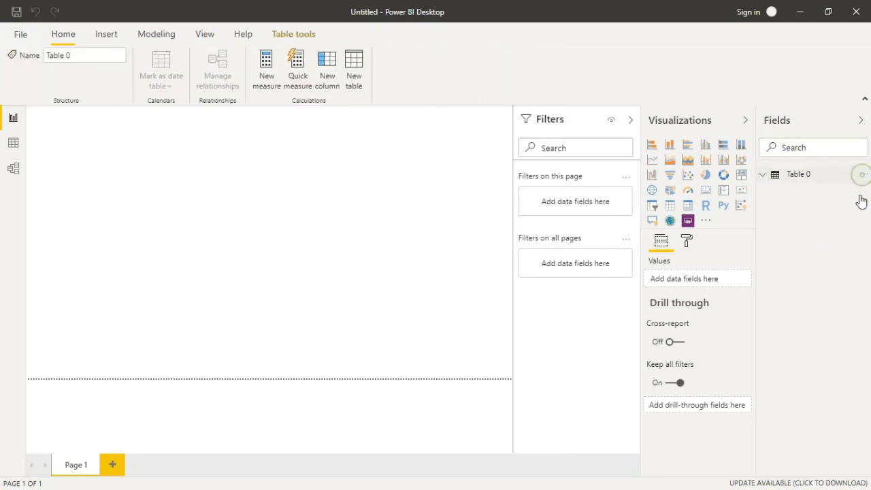
pyautogui.click(862, 175)
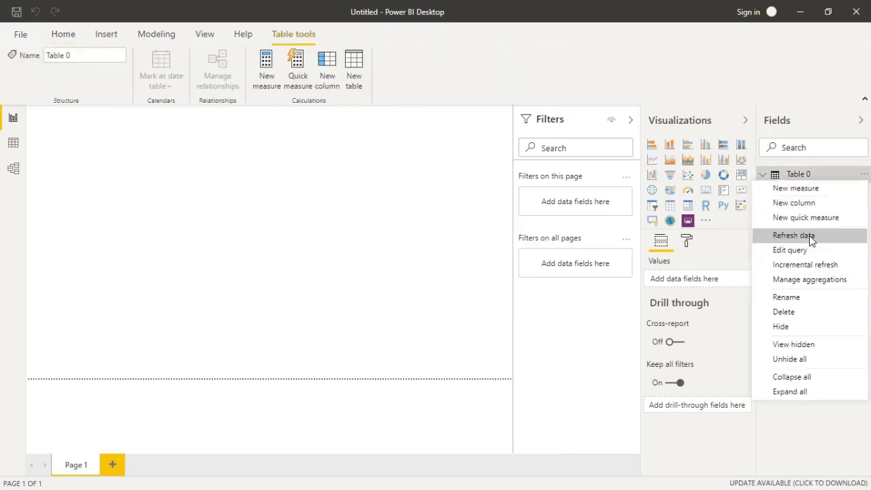
pyautogui.click(786, 297)
pyautogui.write('T')
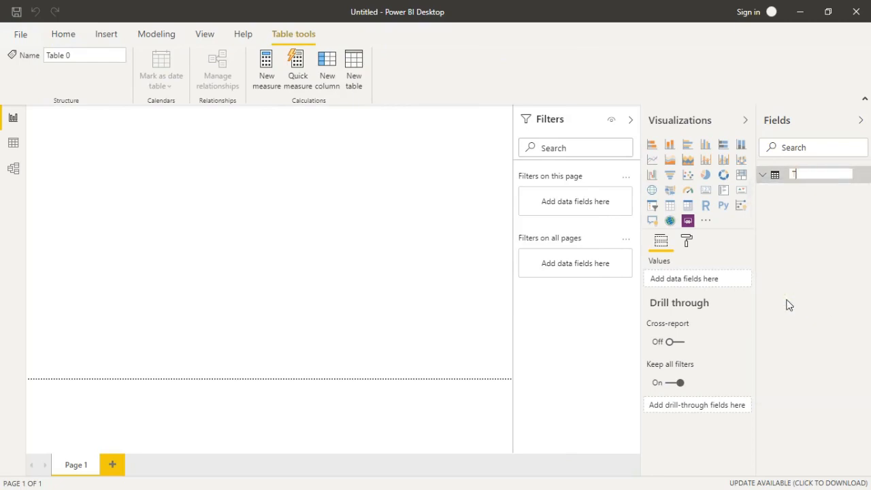
pyautogui.write('abel Provinsi')
pyautogui.press('Return')
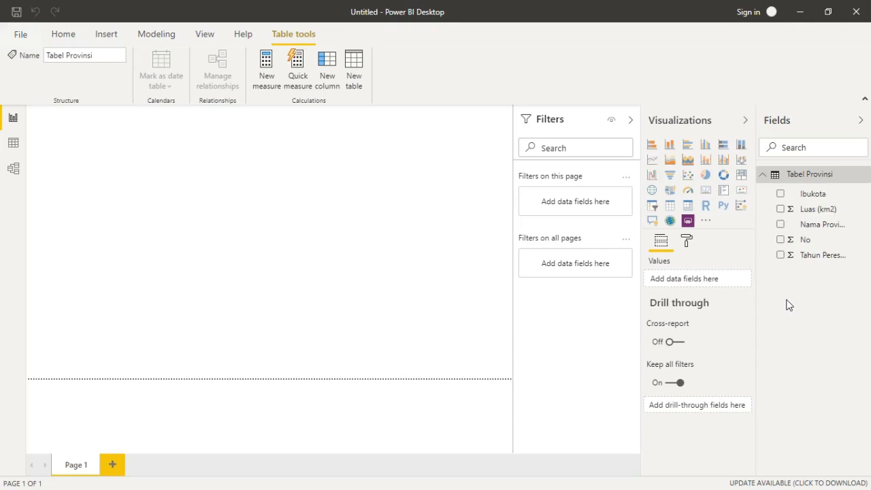
pyautogui.click(762, 176)
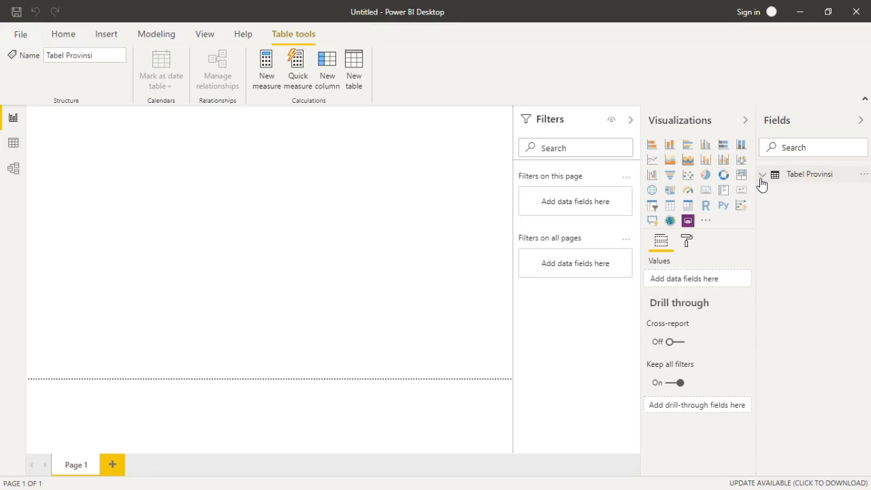
pyautogui.click(762, 184)
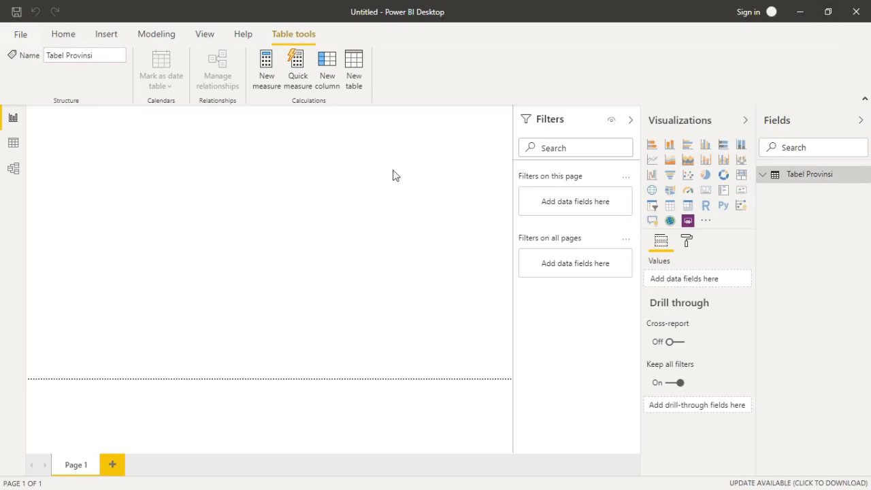
# - Check the second link in Notepad's LINK.txt, then copy the address of the Daftar kabupaten di Indonesia page in Microsoft Edge
pyautogui.click(54, 33)
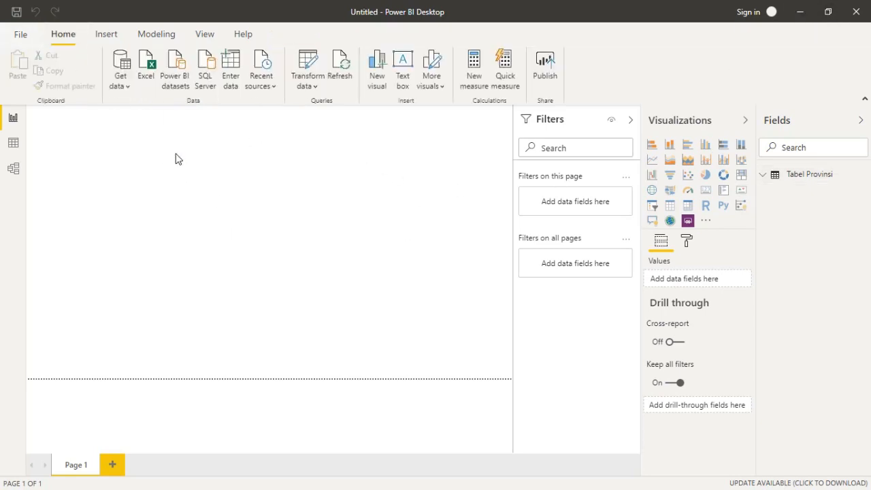
pyautogui.hotkey('alt', 'Tab')
pyautogui.hotkey('alt', 'Tab')
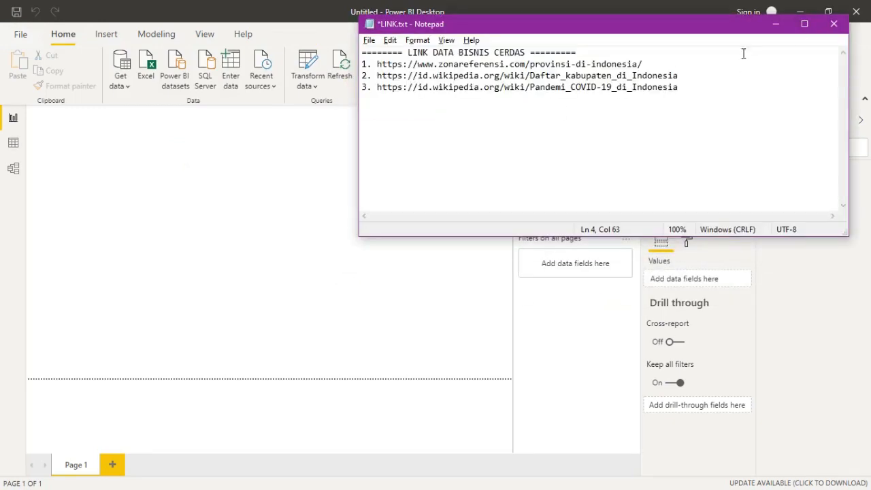
pyautogui.click(776, 24)
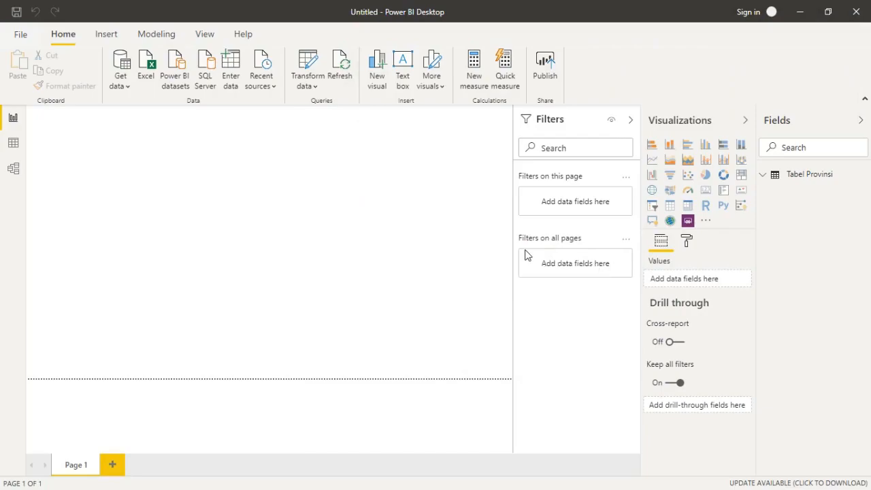
pyautogui.hotkey('alt', 'Tab')
pyautogui.hotkey('alt', 'Tab')
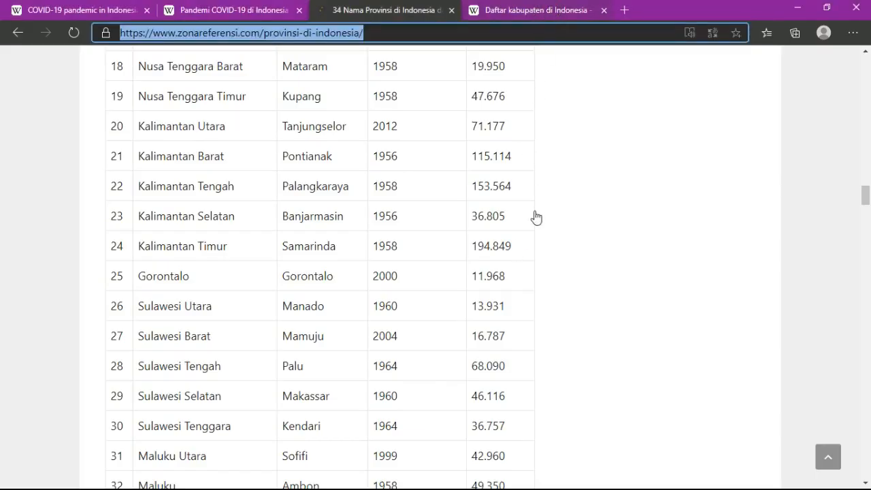
pyautogui.hotkey('ctrl', 'Tab')
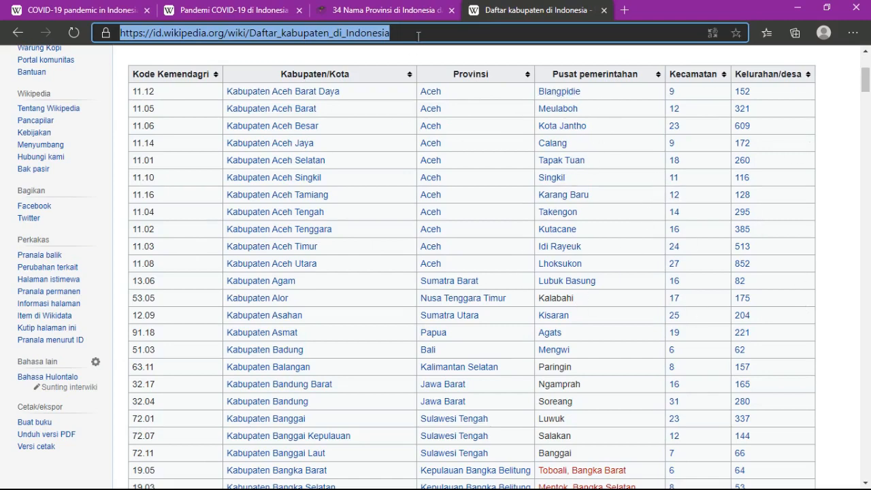
pyautogui.hotkey('alt', 'Tab')
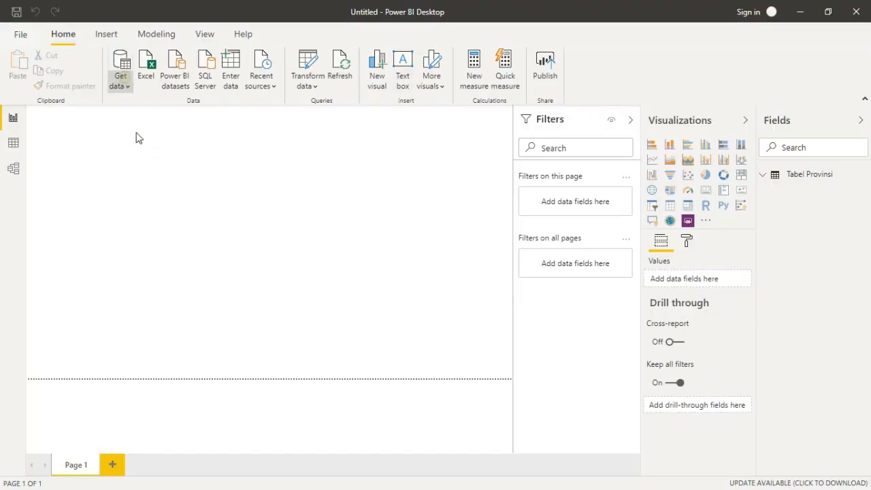
pyautogui.click(120, 79)
pyautogui.click(146, 248)
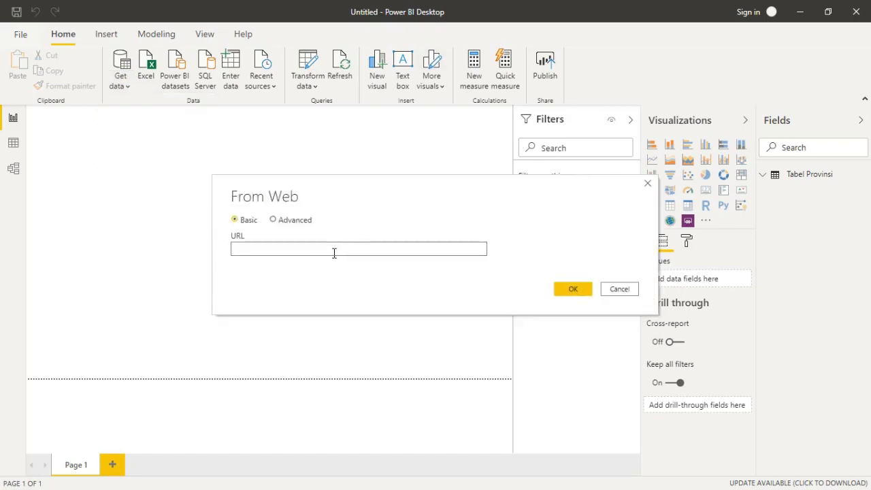
pyautogui.write('https://id.wikipedia.org/wiki/Daftar_kabupaten_di_Indonesia')
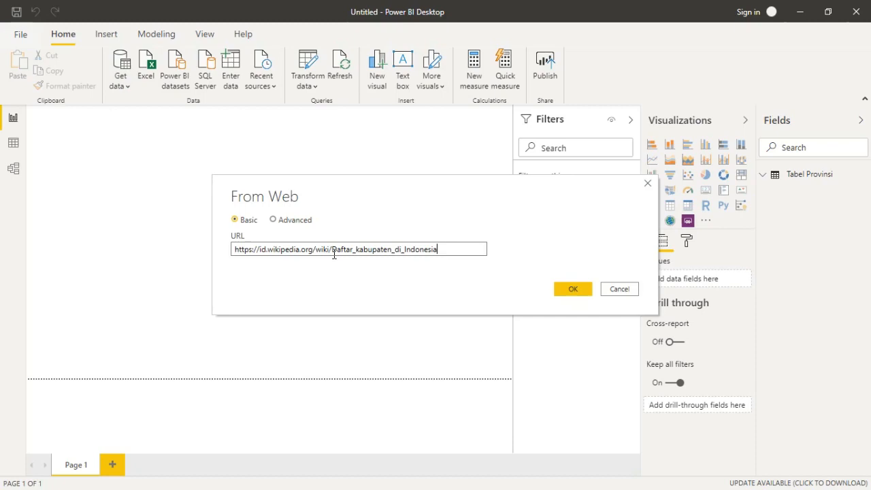
pyautogui.click(578, 297)
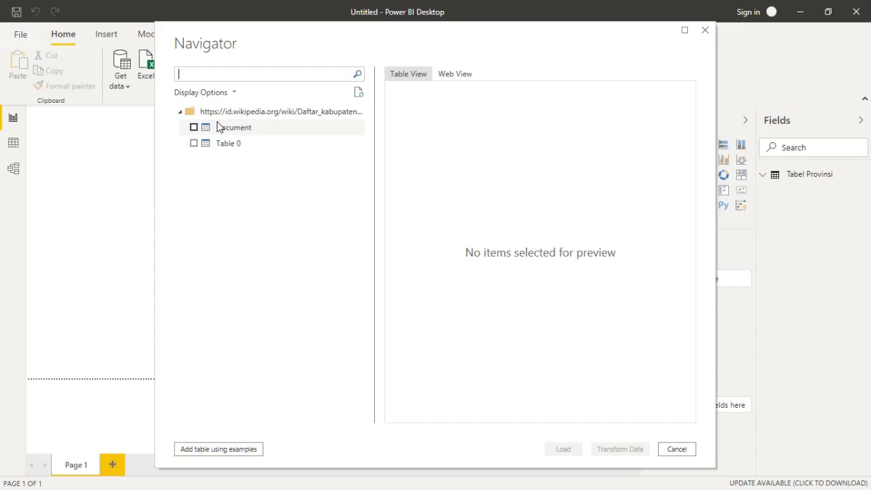
# - Select Table 0 from the Daftar kabupaten page, review its preview rows and load it into the report
pyautogui.click(194, 144)
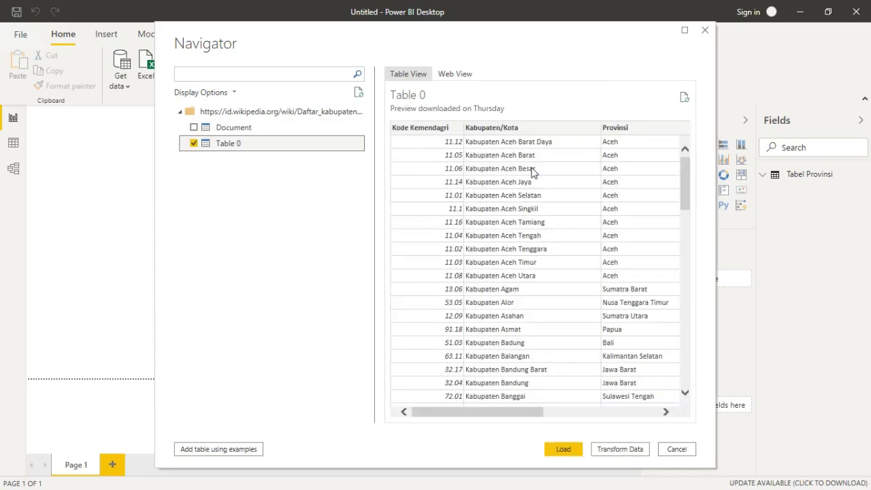
pyautogui.scroll(-8, 501, 224)
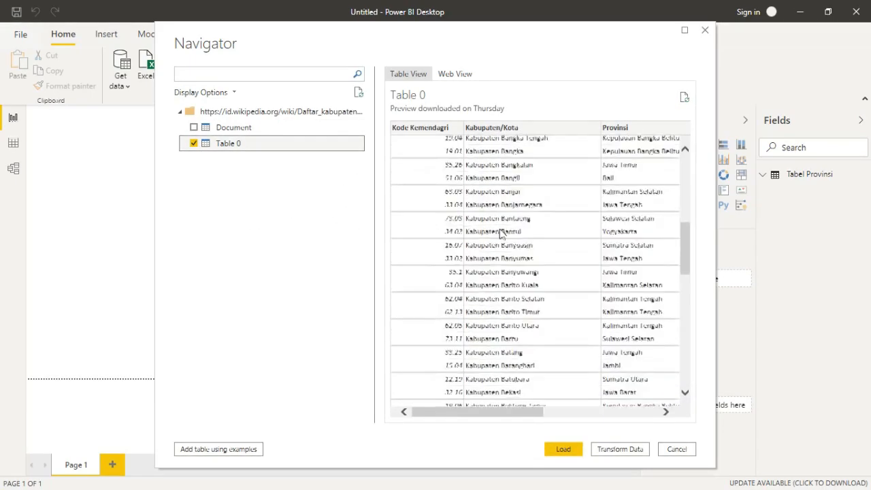
pyautogui.scroll(-10, 501, 234)
pyautogui.click(561, 452)
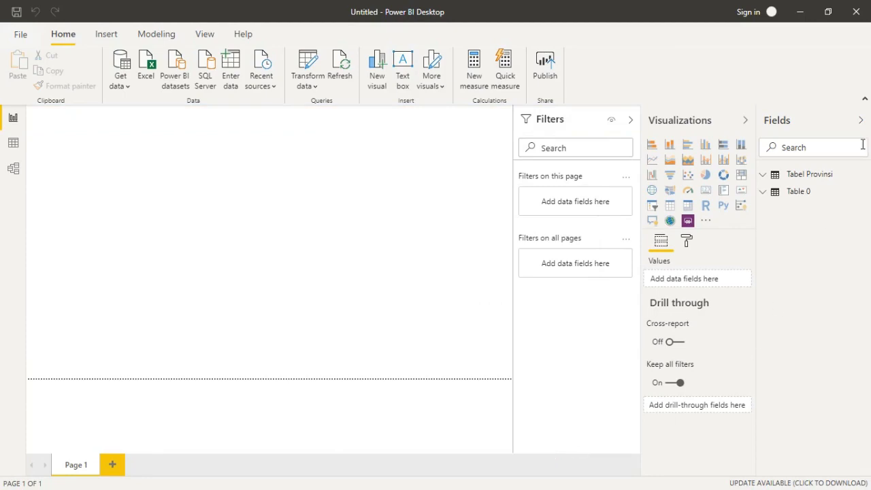
# - Rename the newly loaded Table 0 as Tabel Kabupaten
pyautogui.click(861, 193)
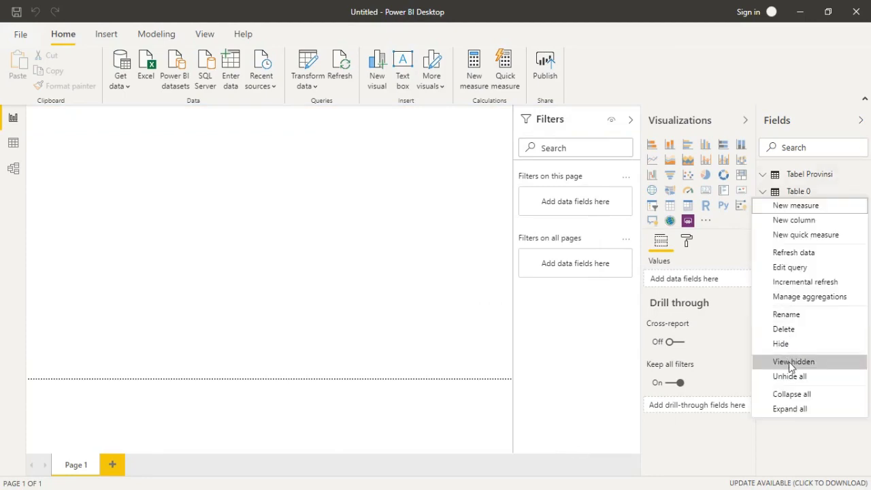
pyautogui.click(797, 318)
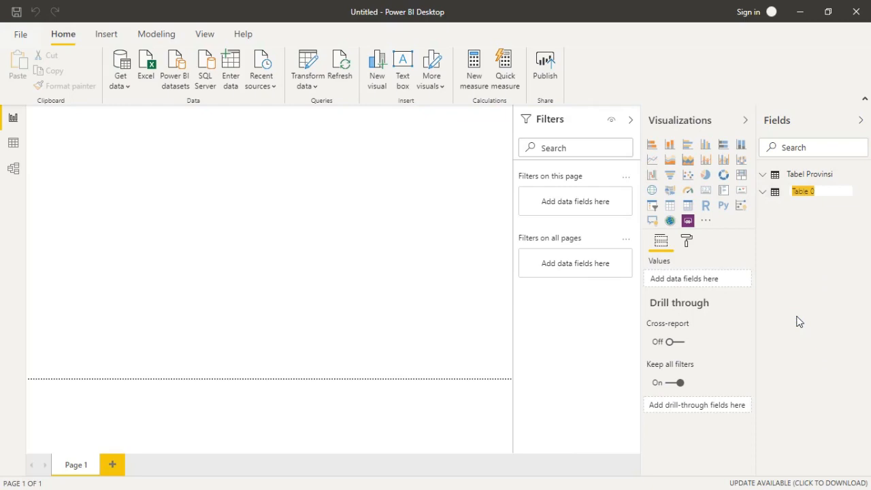
pyautogui.write('T')
pyautogui.press('Return')
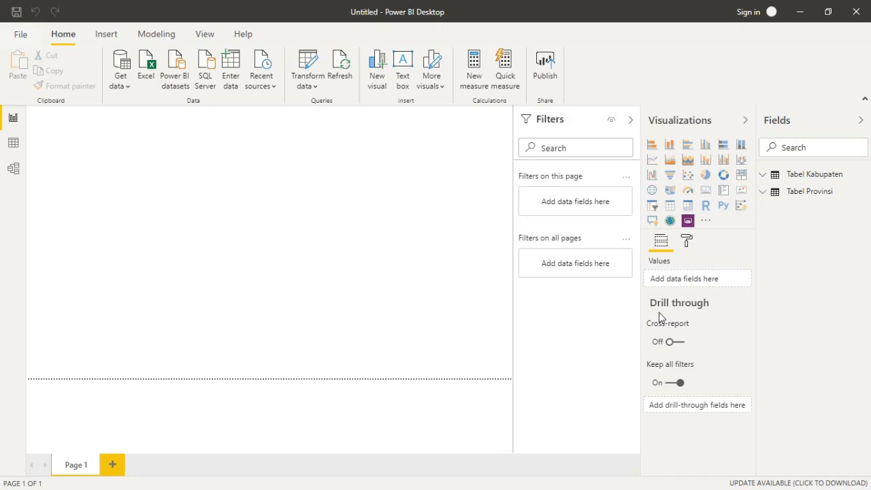
# - Check the third link in Notepad's LINK.txt and show the Pandemi COVID-19 di Indonesia page in Microsoft Edge
pyautogui.hotkey('alt', 'Tab')
pyautogui.hotkey('alt', 'Tab')
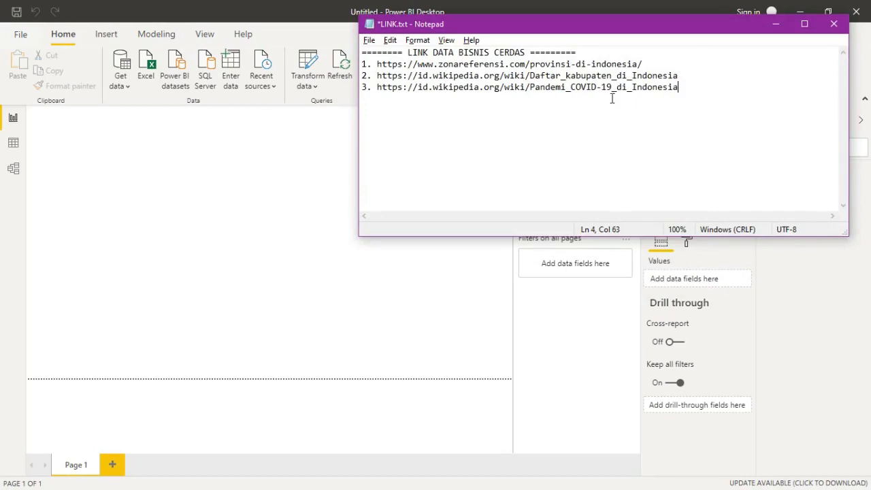
pyautogui.click(108, 222)
pyautogui.hotkey('alt', 'Tab')
pyautogui.hotkey('alt', 'Tab')
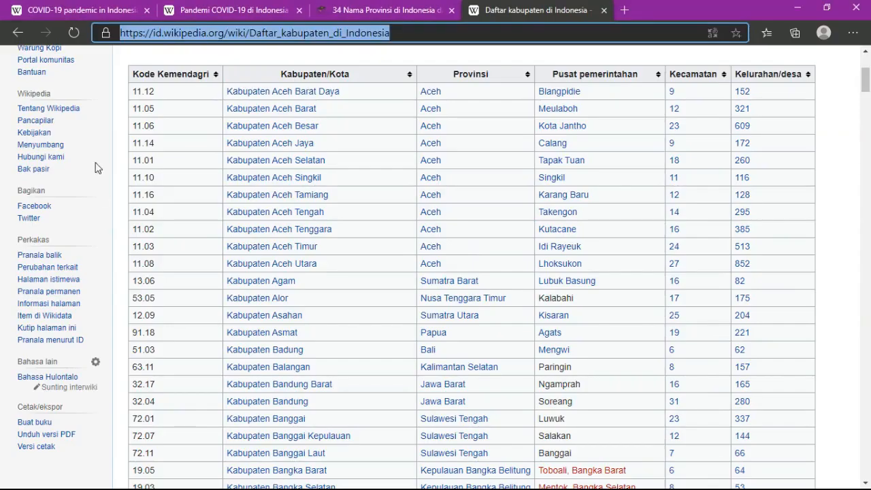
pyautogui.click(252, 10)
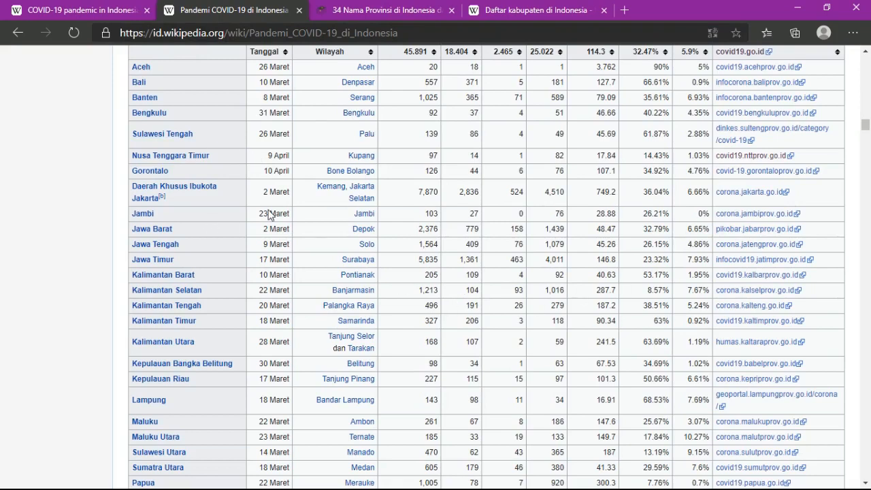
# - Compare the province case tables and data dates on the Indonesian and English Wikipedia COVID-19 pages, including the Indonesian table's column headings
pyautogui.scroll(-5, 391, 327)
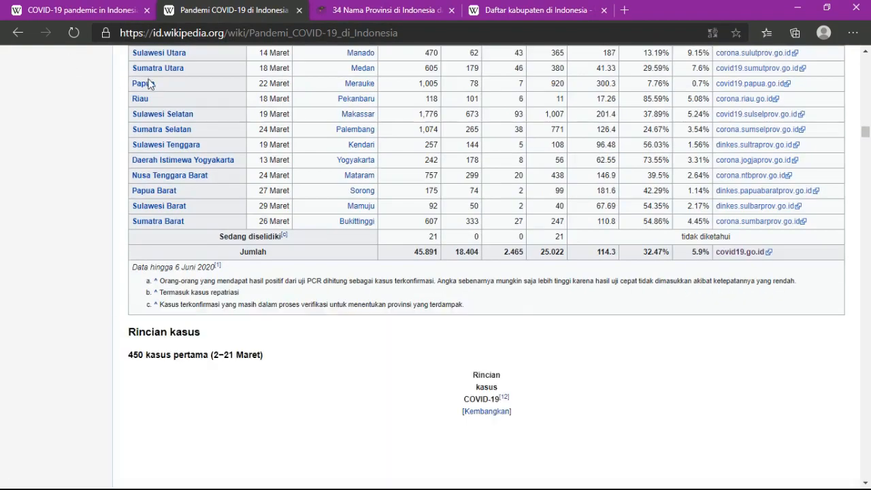
pyautogui.click(94, 8)
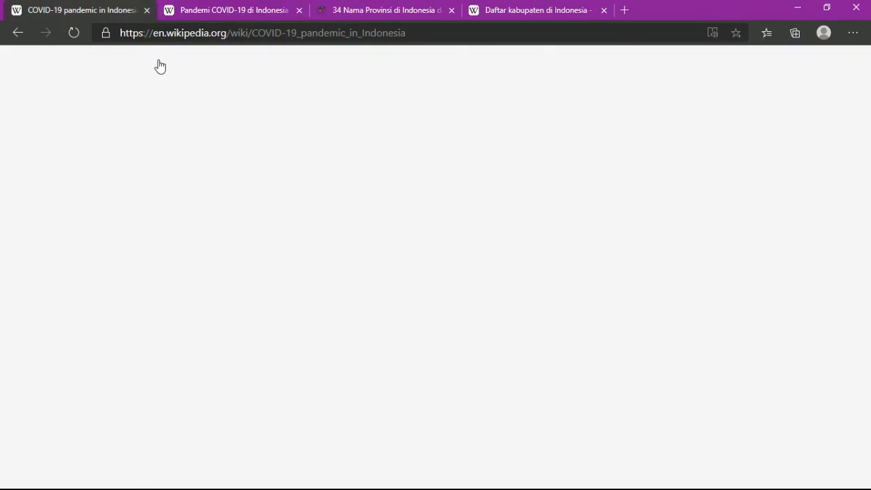
pyautogui.scroll(-8, 242, 187)
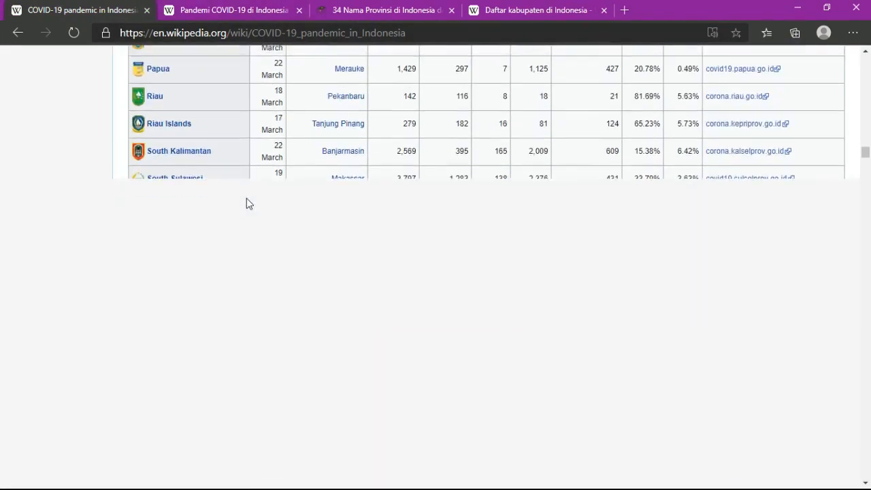
pyautogui.scroll(-3, 248, 197)
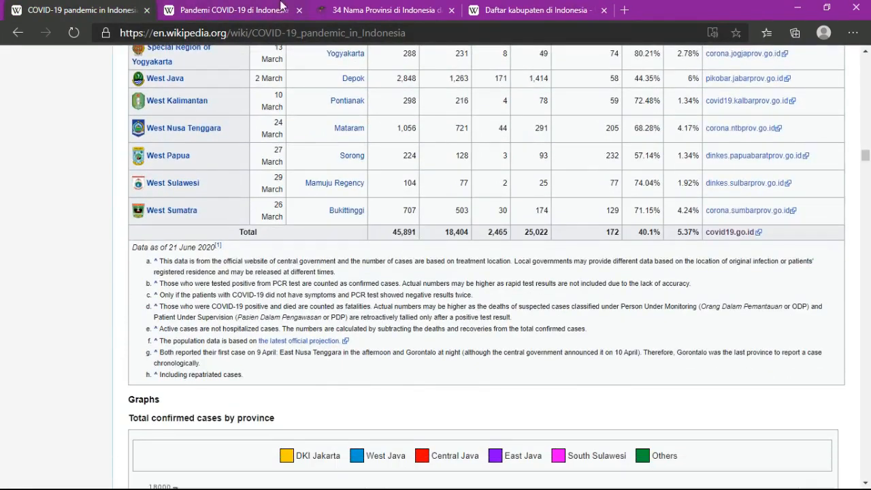
pyautogui.click(283, 8)
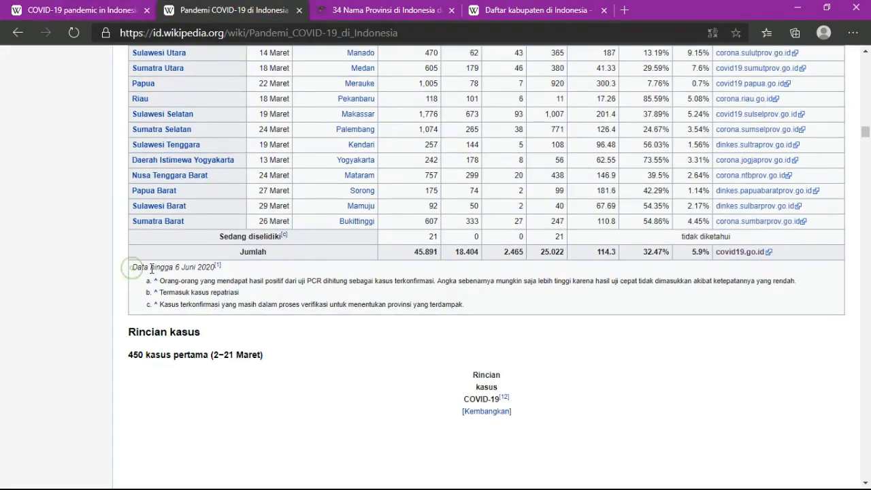
pyautogui.moveTo(132, 268); pyautogui.dragTo(195, 267)
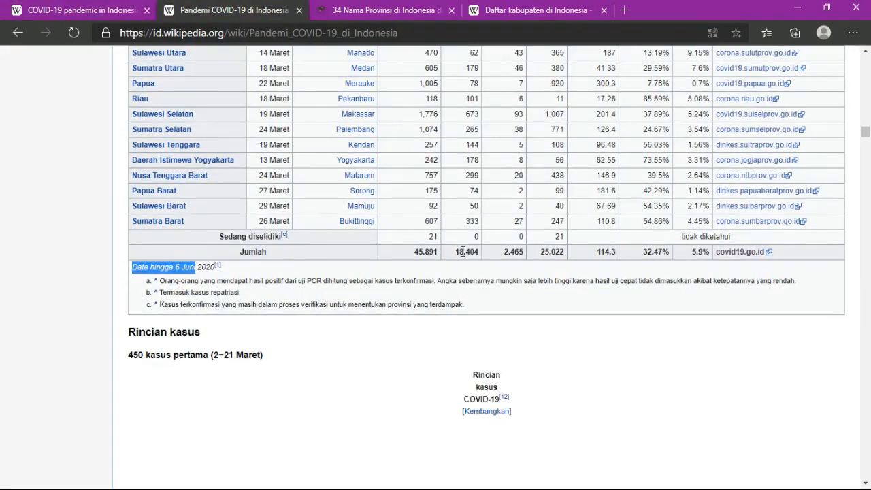
pyautogui.scroll(6, 431, 233)
pyautogui.scroll(-8, 430, 215)
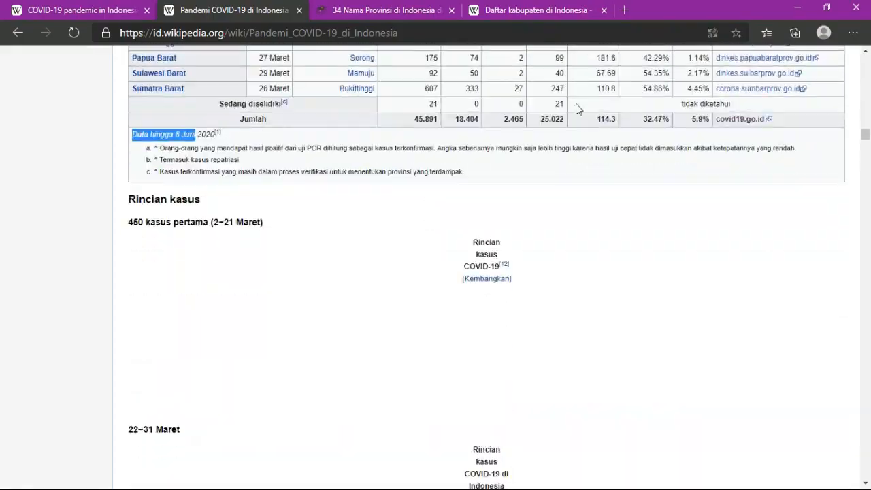
pyautogui.click(570, 251)
pyautogui.scroll(8, 575, 245)
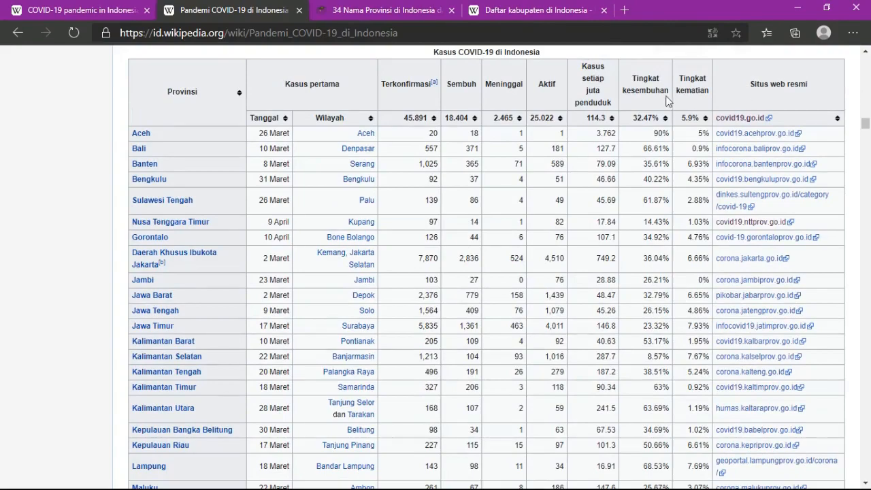
# - Compare the total rows and data dates of the province case tables on the Indonesian and English Wikipedia COVID-19 pages
pyautogui.scroll(-7, 669, 184)
pyautogui.scroll(-2, 669, 184)
pyautogui.scroll(1, 592, 181)
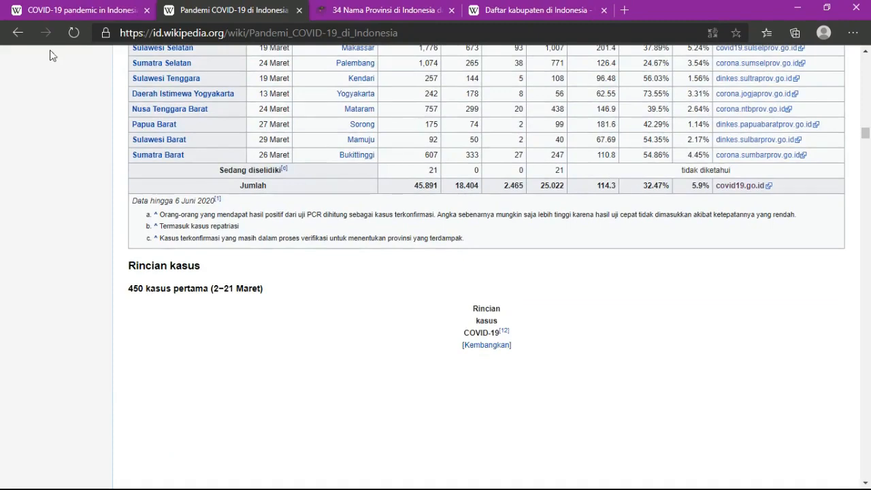
pyautogui.click(52, 8)
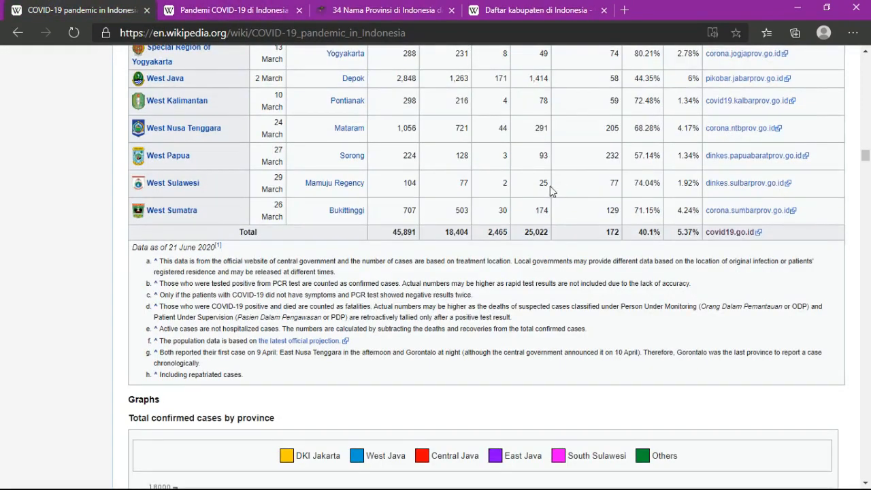
pyautogui.scroll(1, 93, 135)
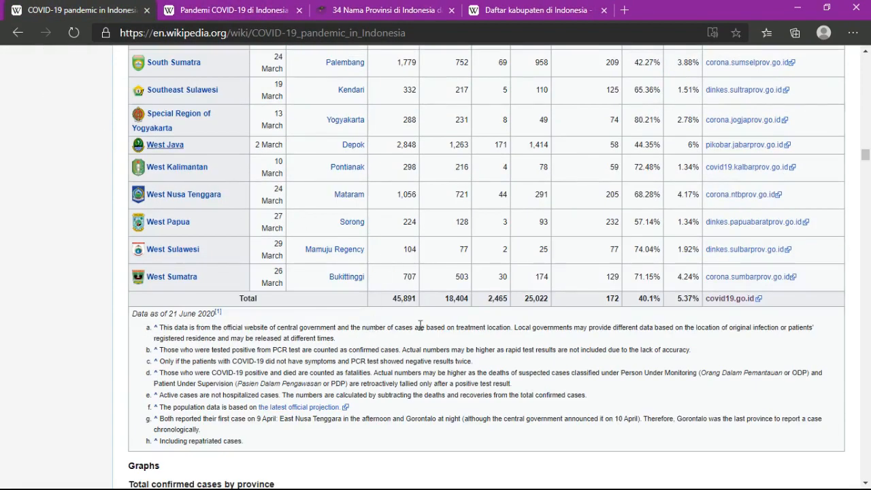
pyautogui.scroll(10, 512, 254)
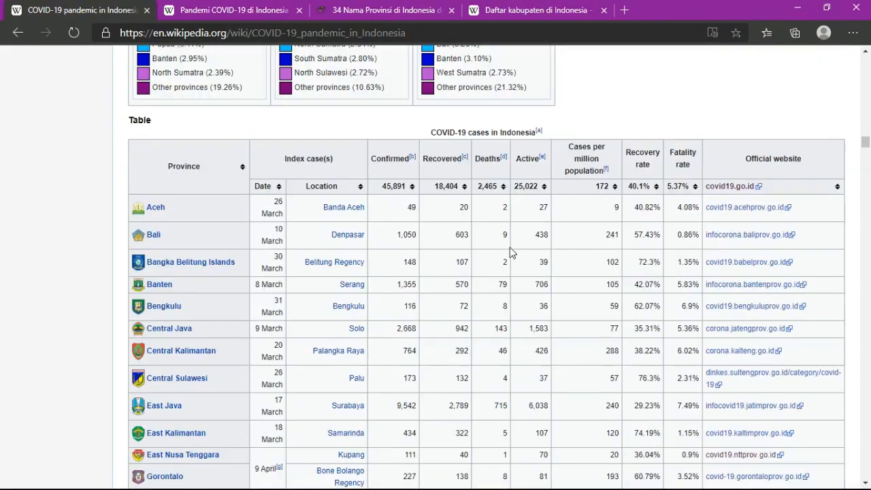
pyautogui.scroll(-10, 592, 236)
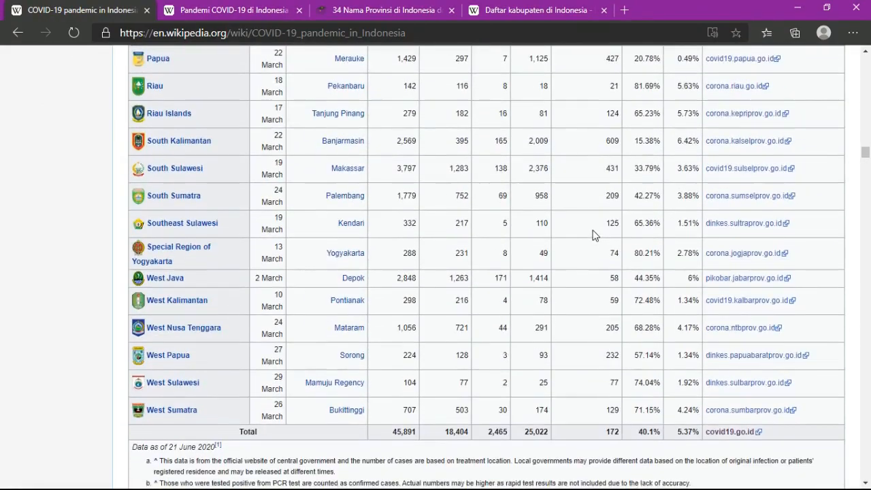
pyautogui.scroll(-2, 592, 235)
pyautogui.scroll(-1, 453, 260)
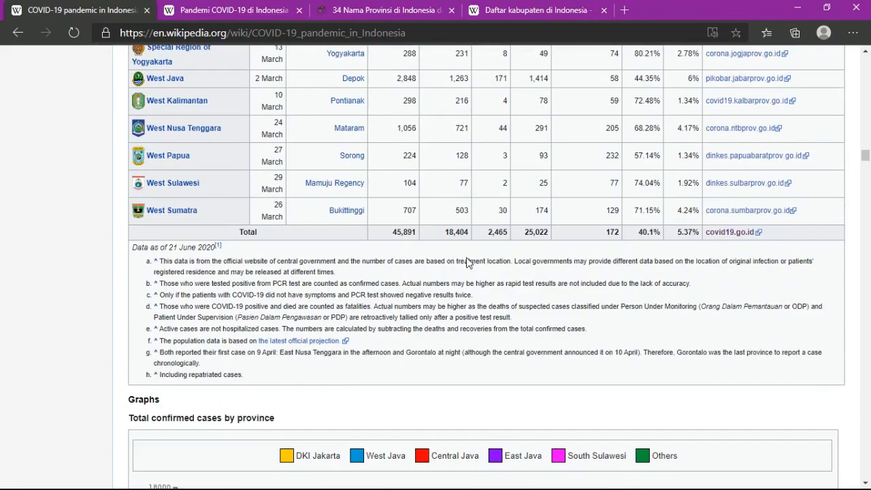
pyautogui.scroll(8, 453, 260)
# - Review the Kasus COVID-19 di Indonesia province table on the Indonesian Wikipedia page, from its column headings to its closing notes
pyautogui.hotkey('ctrl', 'Tab')
pyautogui.scroll(6, 615, 297)
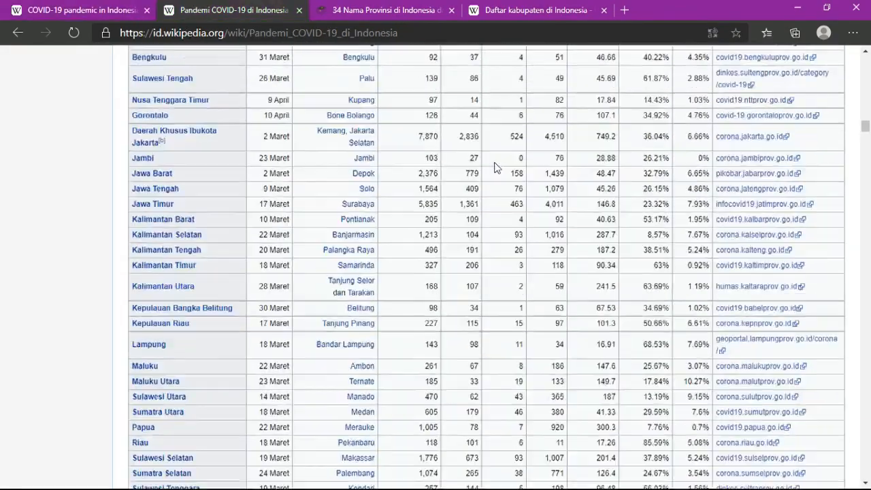
pyautogui.scroll(-1, 589, 356)
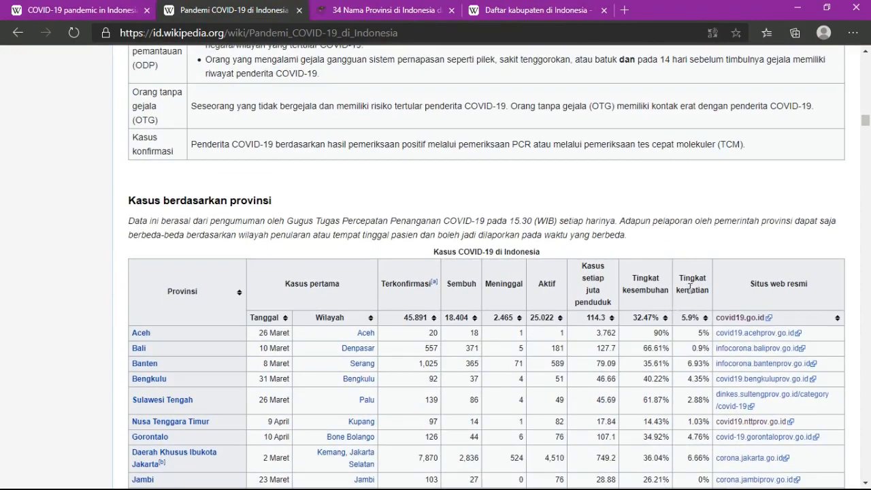
pyautogui.scroll(-2, 654, 335)
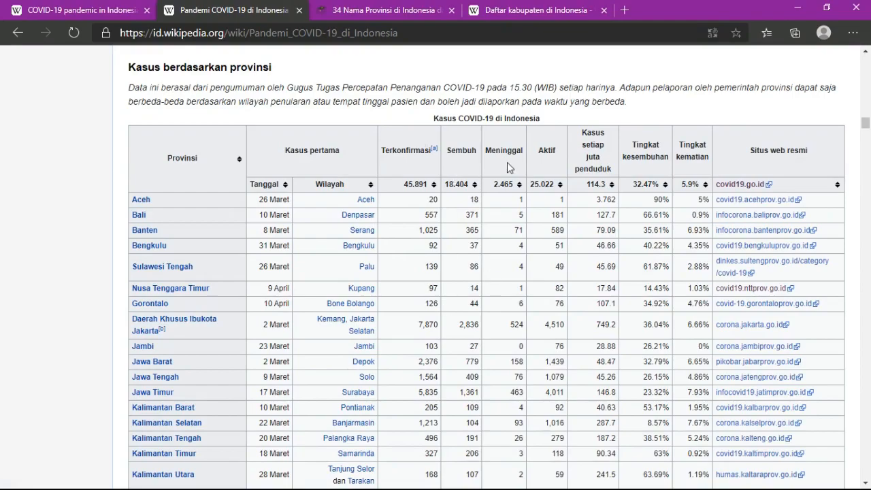
pyautogui.scroll(-8, 578, 300)
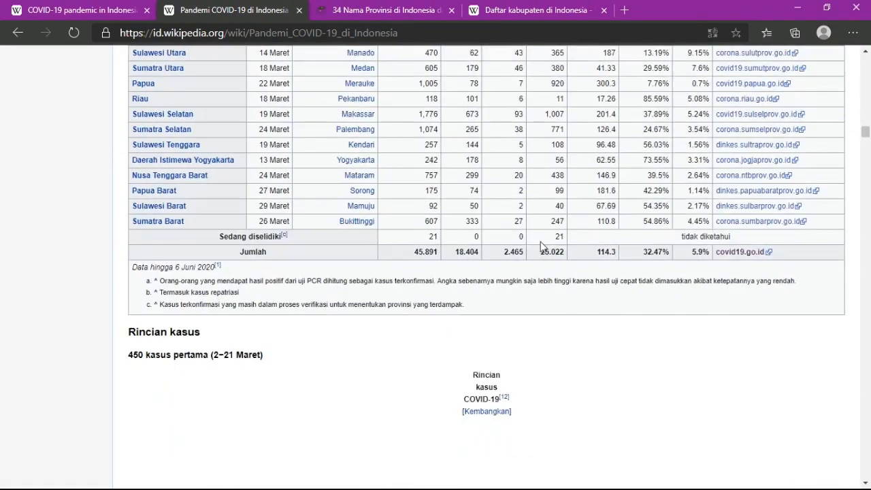
pyautogui.scroll(5, 477, 269)
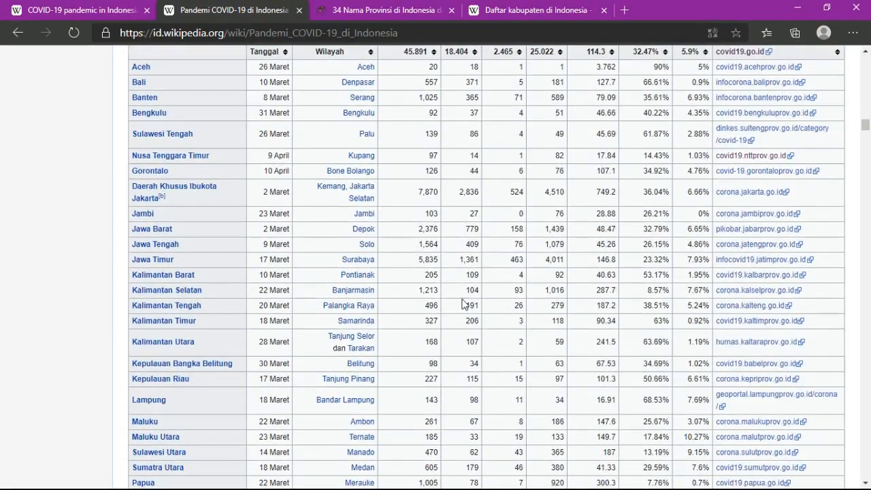
pyautogui.scroll(4, 462, 303)
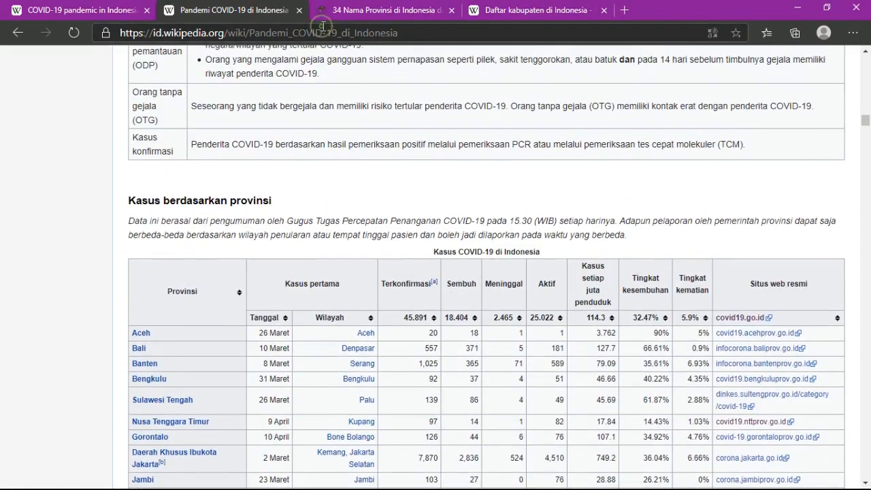
# - Copy the Indonesian Wikipedia page's URL and connect to it as a basic web data source in Power BI Desktop
pyautogui.click(443, 34)
pyautogui.hotkey('ctrl', 'c')
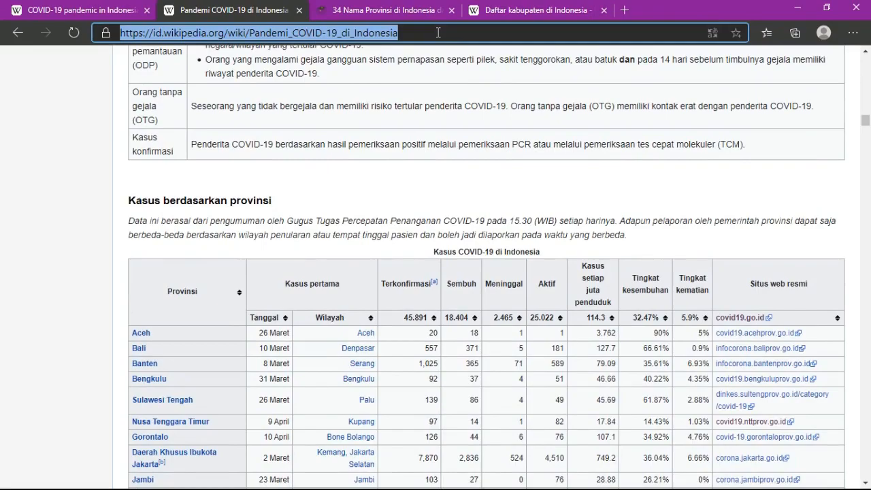
pyautogui.hotkey('alt', 'Tab')
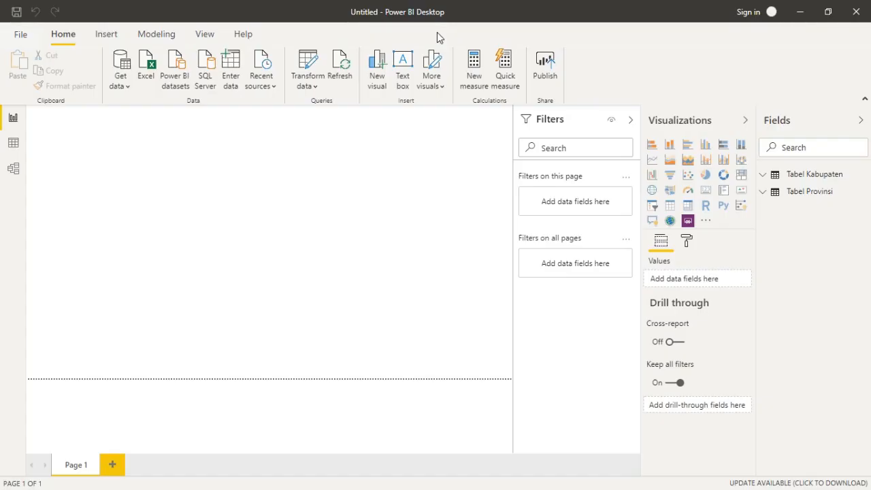
pyautogui.click(120, 87)
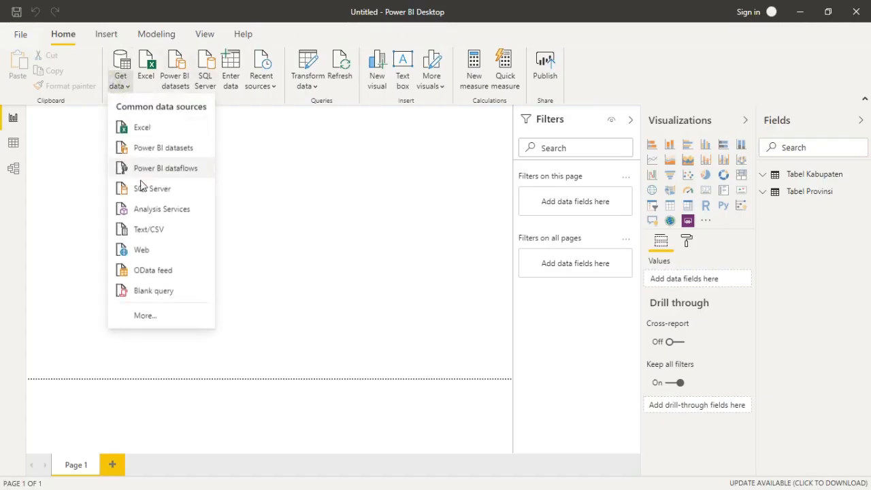
pyautogui.click(143, 255)
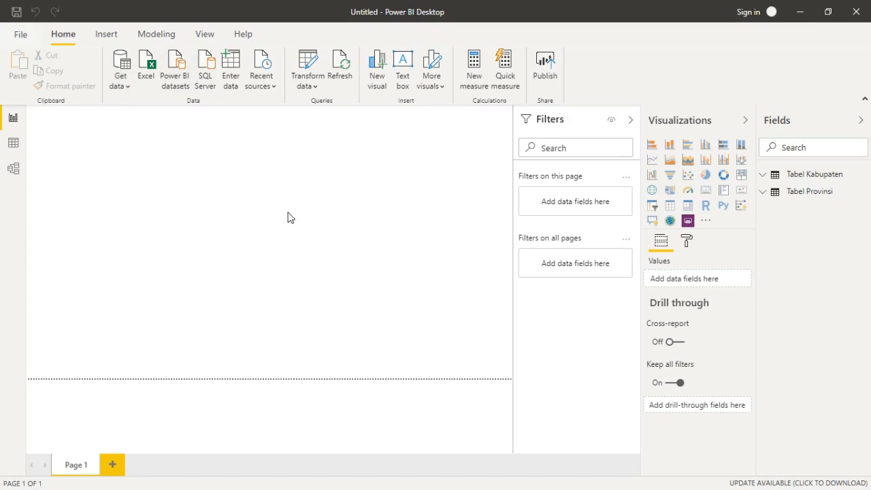
pyautogui.hotkey('ctrl', 'v')
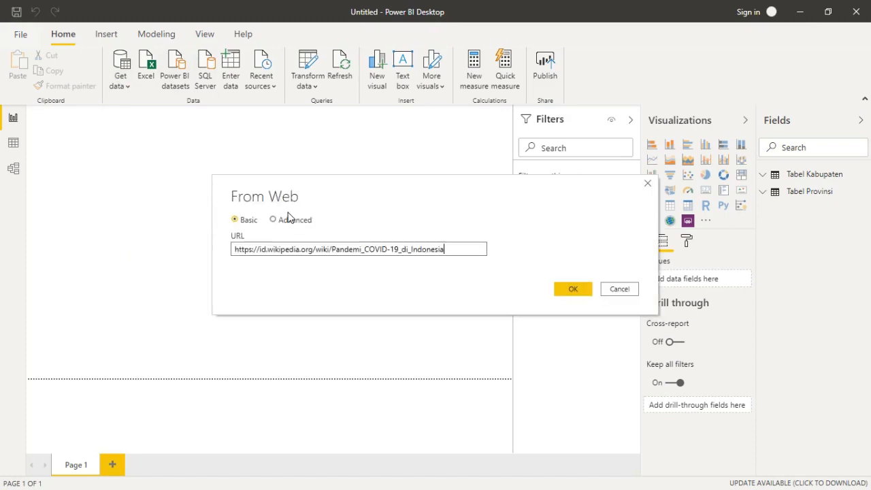
pyautogui.click(565, 289)
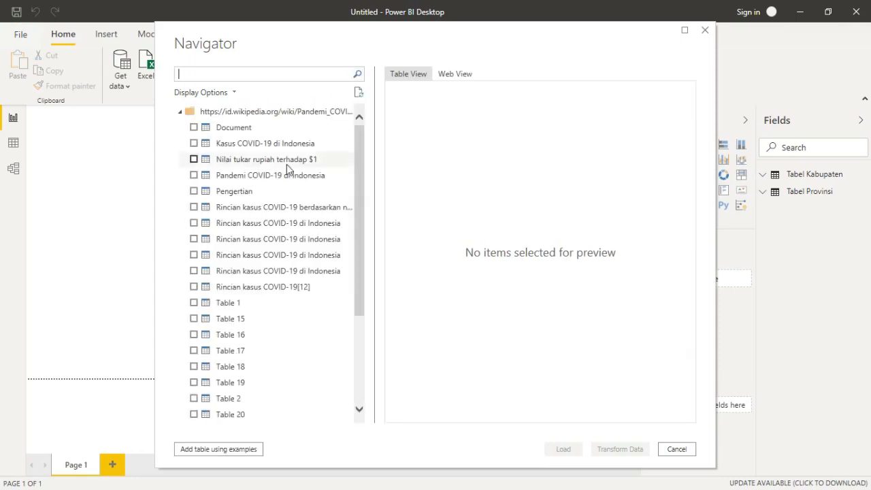
# - Check the tables offered from the Pandemi COVID-19 di Indonesia page against the content of the Wikipedia page in Microsoft Edge
pyautogui.scroll(-3, 270, 328)
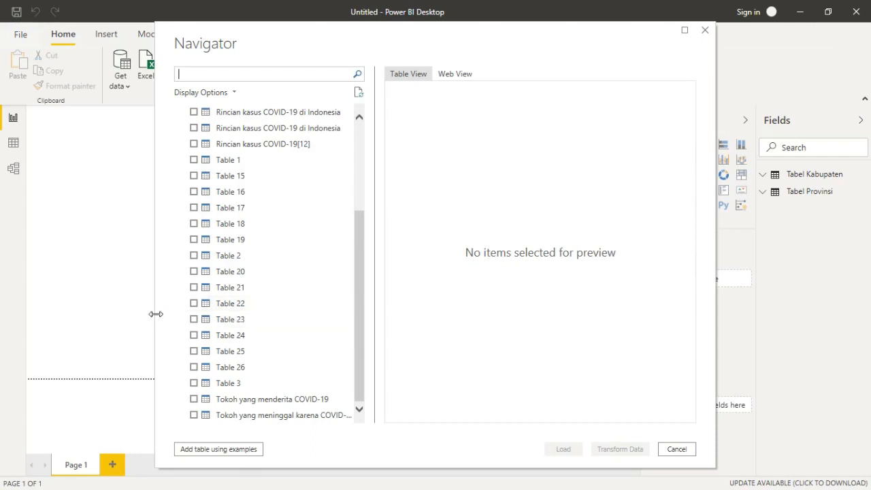
pyautogui.scroll(3, 243, 341)
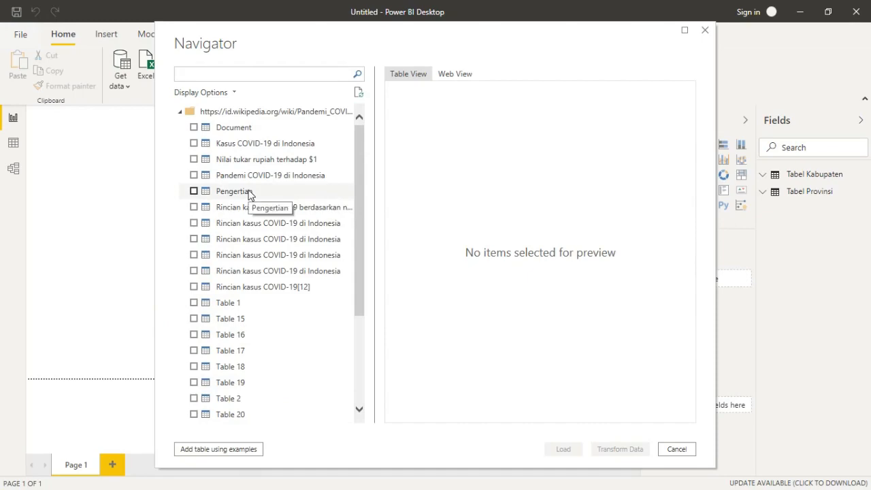
pyautogui.hotkey('alt', 'Tab')
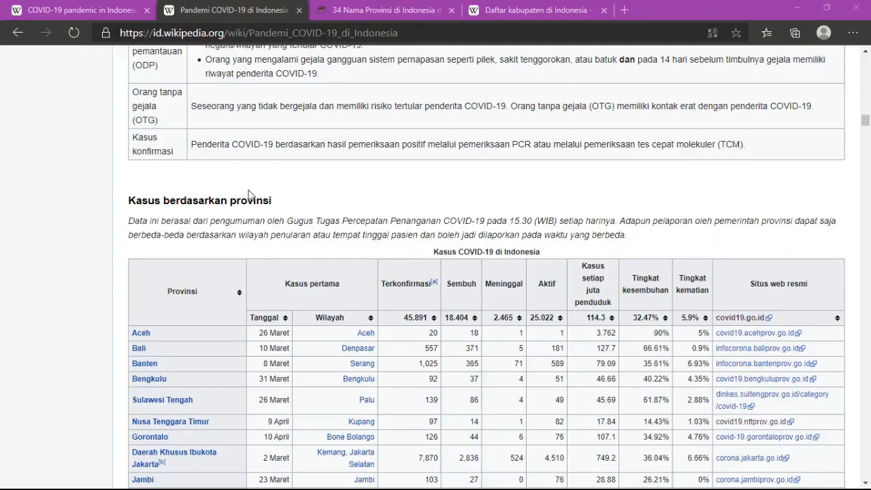
pyautogui.scroll(4, 338, 268)
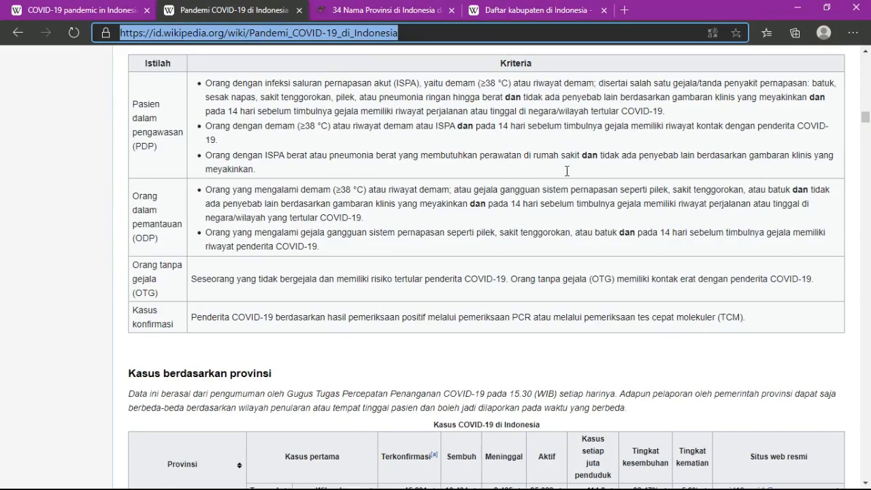
pyautogui.scroll(6, 568, 171)
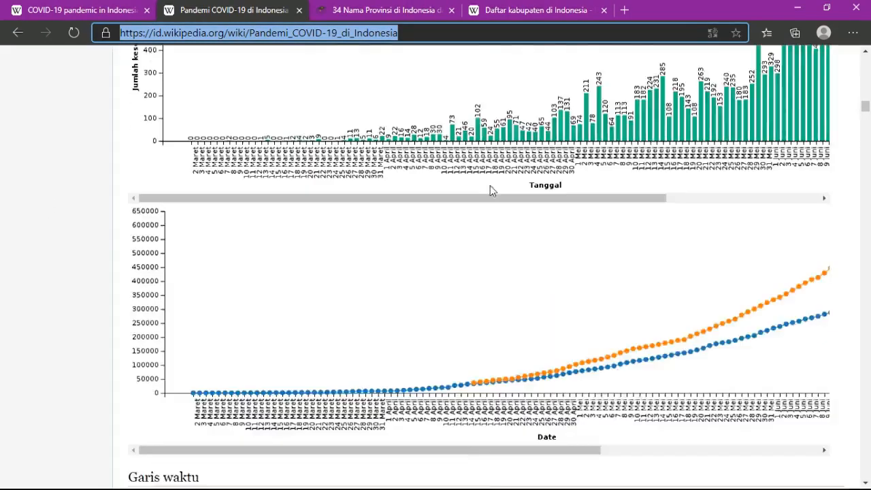
pyautogui.scroll(3, 490, 191)
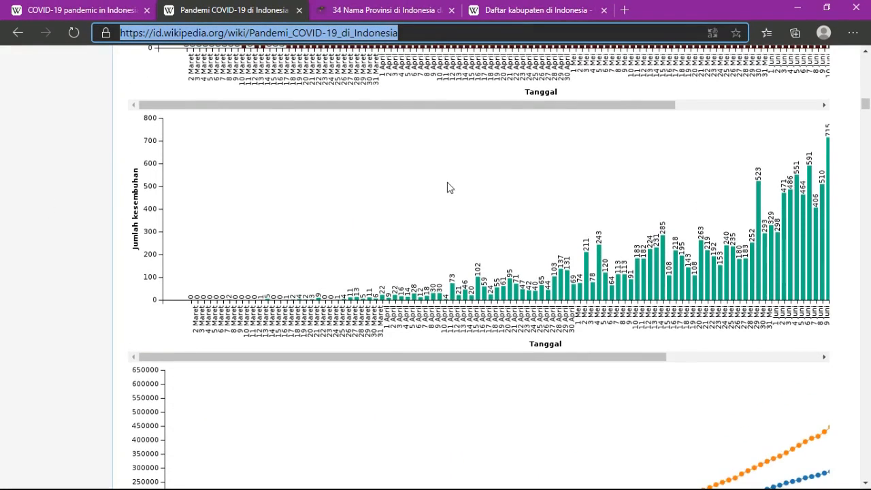
pyautogui.hotkey('alt', 'Tab')
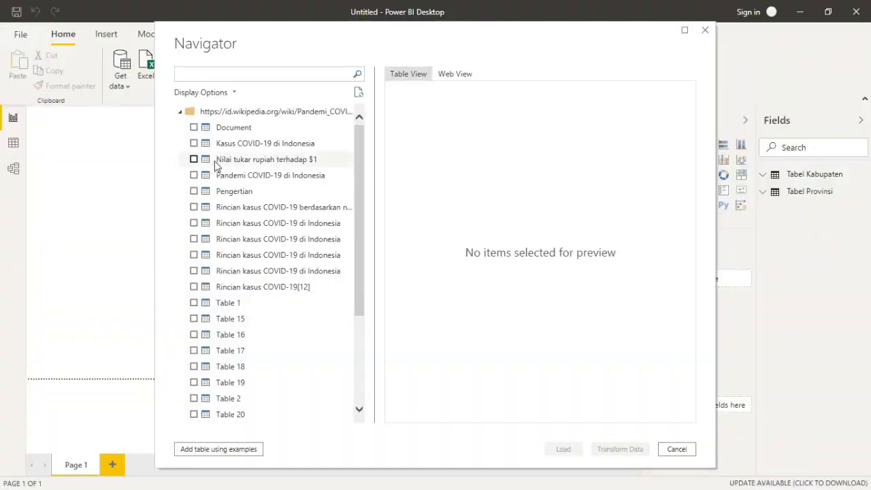
# - Load the Kasus COVID-19 di Indonesia table into the report and look over its list of fields
pyautogui.click(194, 143)
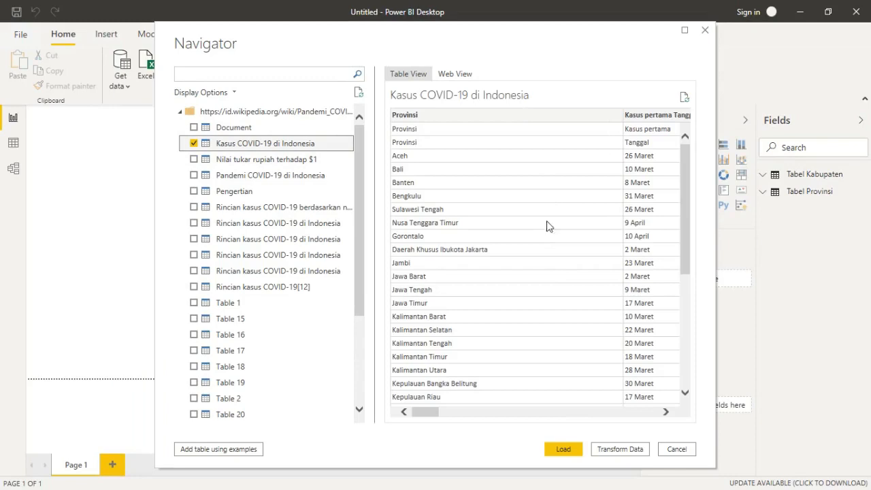
pyautogui.moveTo(413, 414); pyautogui.dragTo(389, 431)
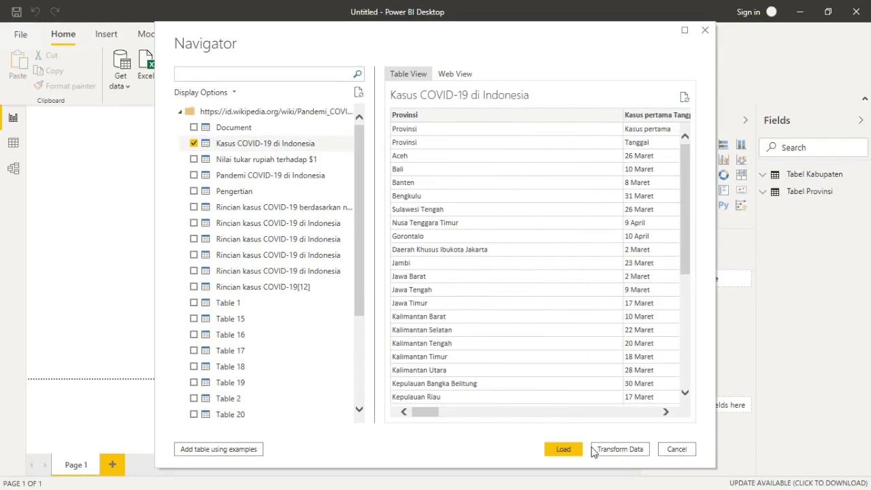
pyautogui.click(570, 453)
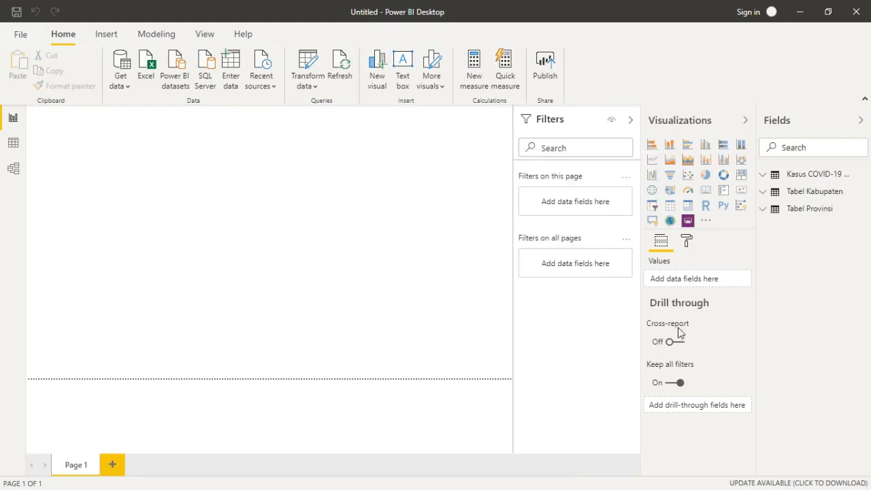
pyautogui.click(763, 177)
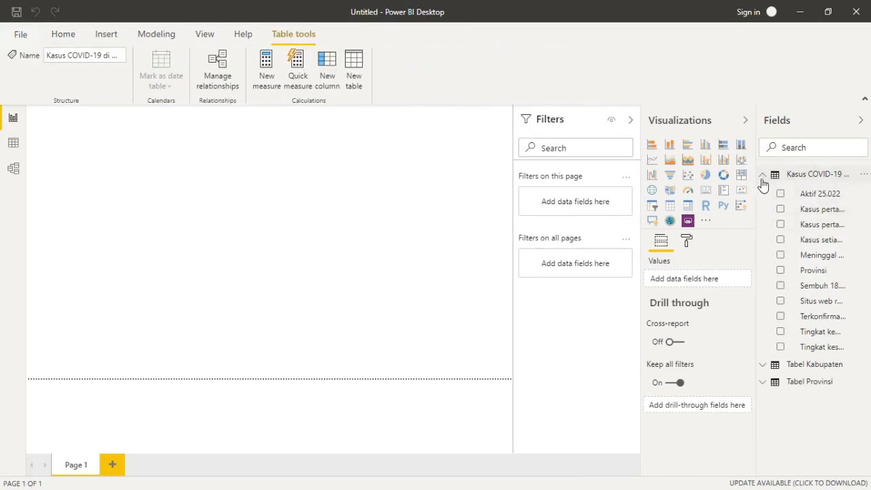
pyautogui.click(764, 175)
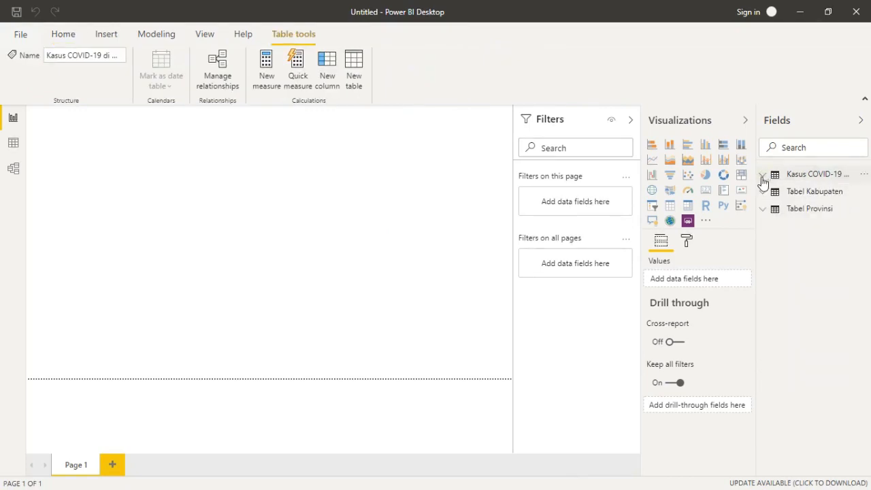
# - Show the data model and examine the fields of the three tables, including Nama Provinsi in Tabel Provinsi
pyautogui.click(12, 170)
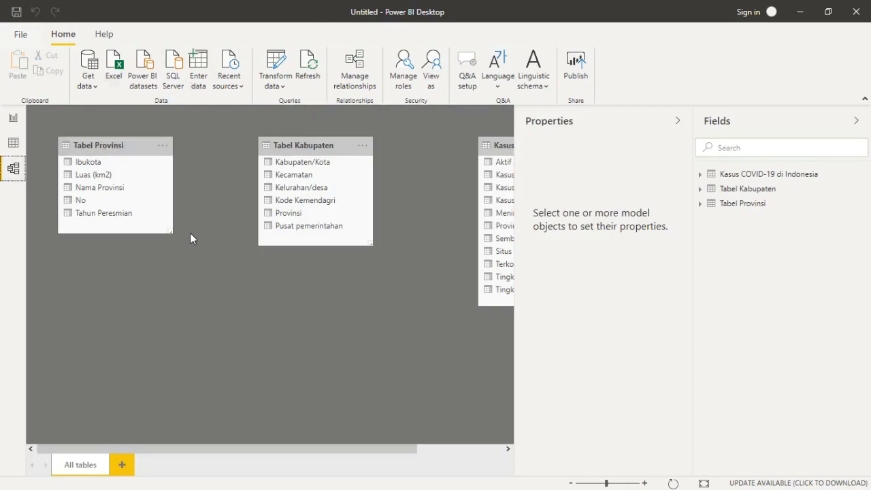
pyautogui.moveTo(204, 449); pyautogui.dragTo(297, 454)
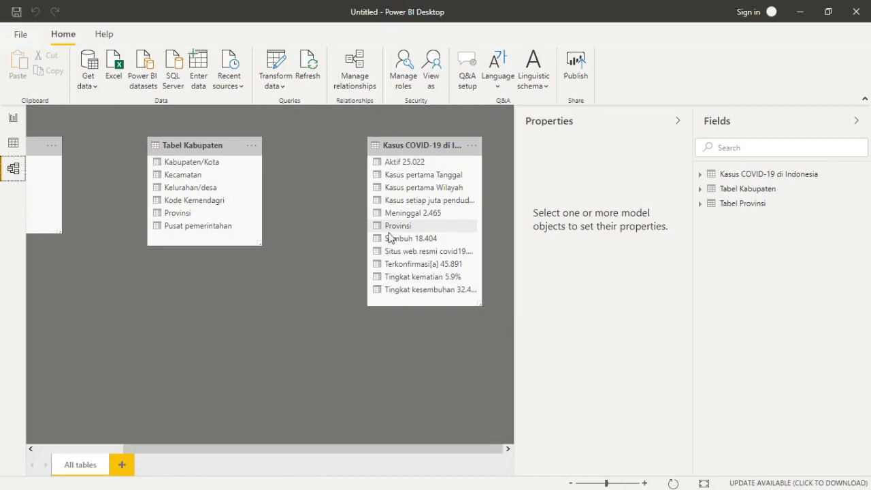
pyautogui.moveTo(194, 453); pyautogui.dragTo(112, 454)
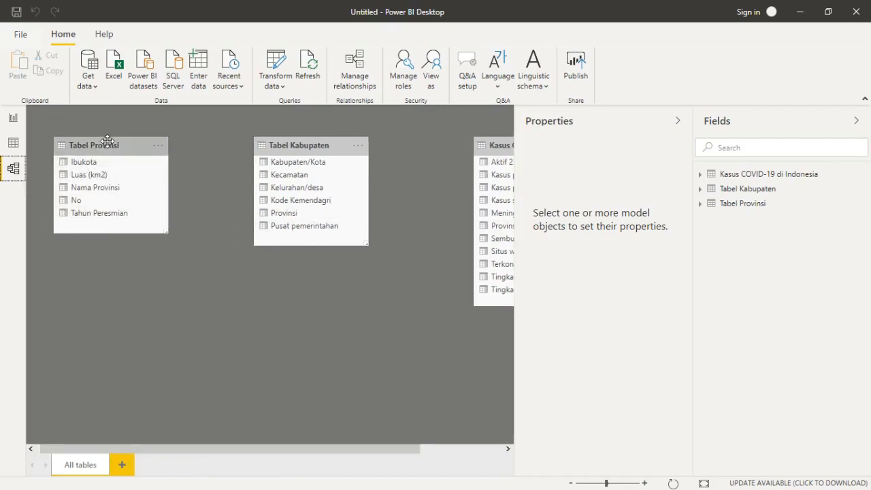
pyautogui.click(104, 193)
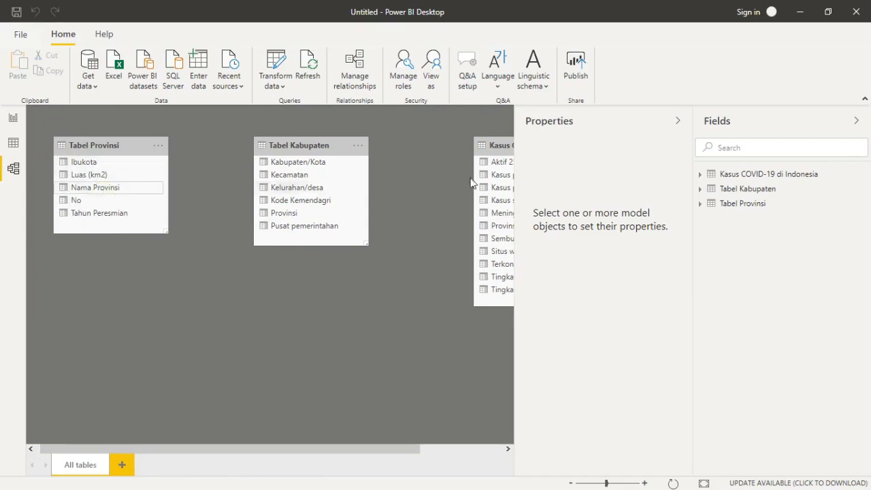
pyautogui.click(700, 203)
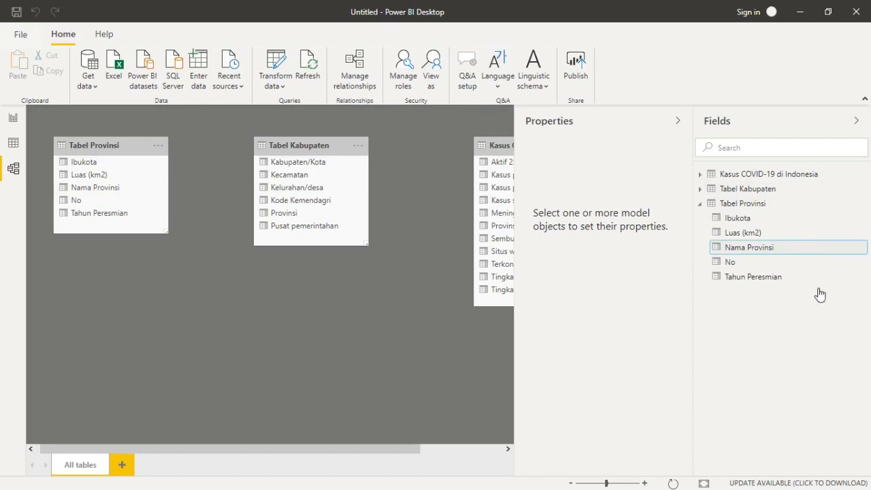
# - Rename the Nama Provinsi field in Tabel Provinsi as Provinsi
pyautogui.rightClick(859, 251)
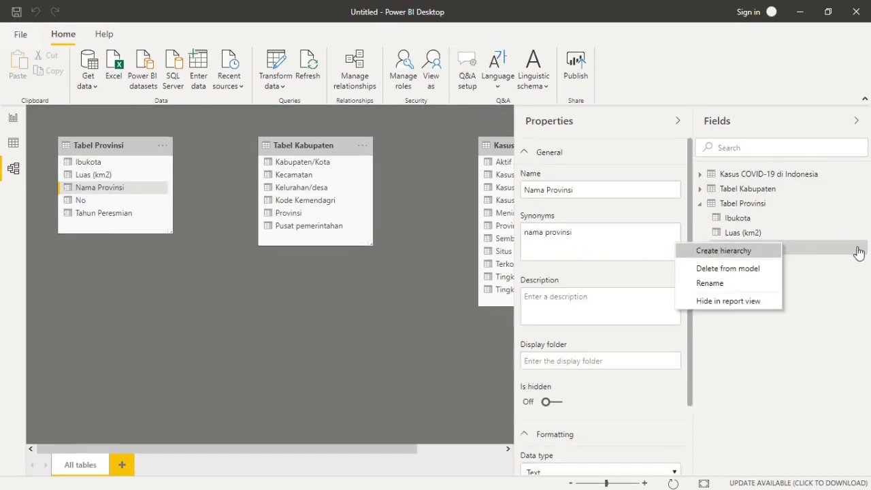
pyautogui.click(738, 283)
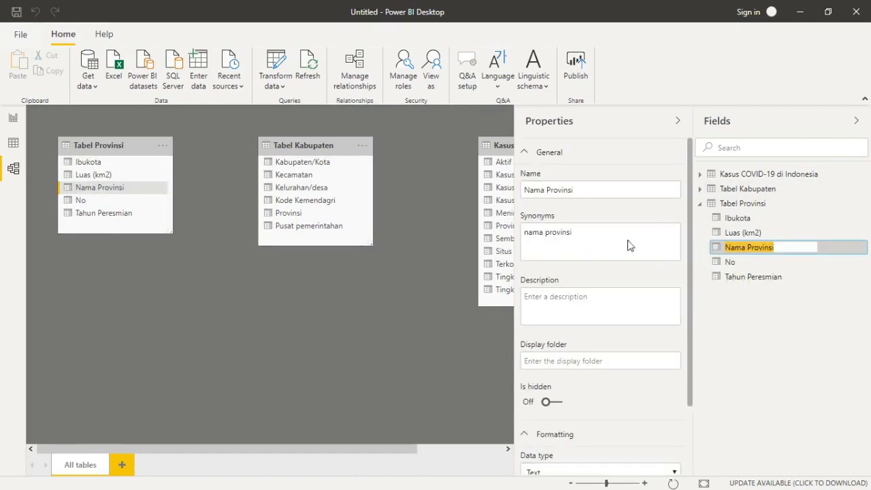
pyautogui.doubleClick(536, 191)
pyautogui.press('Delete')
pyautogui.press('Delete')
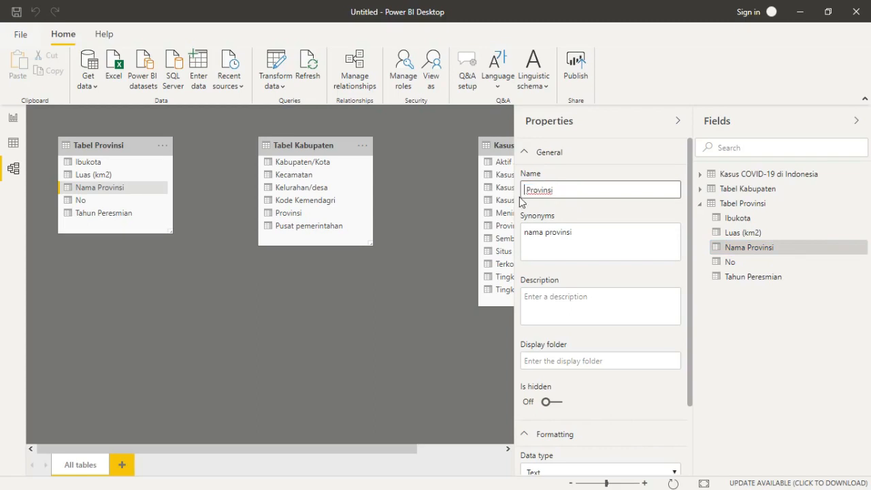
pyautogui.click(354, 364)
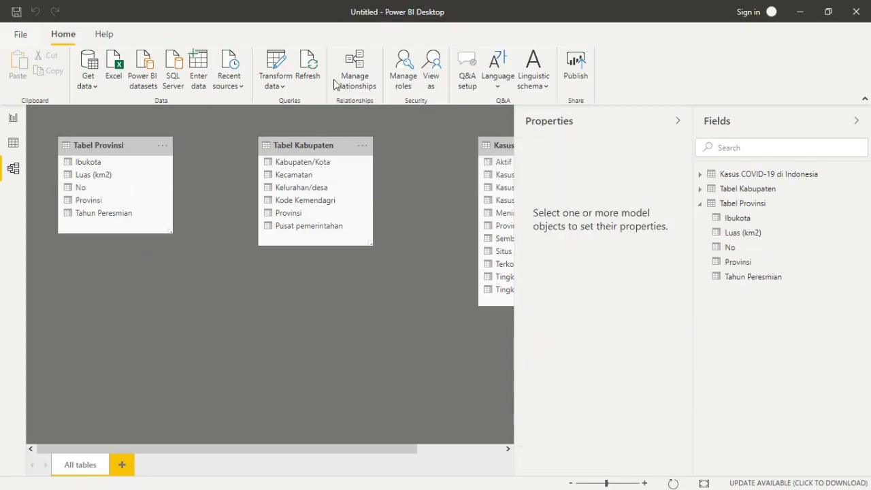
# - Create an active one-to-many relationship from Tabel Provinsi to Tabel Kabupaten on their Provinsi columns, with single cross filter direction
pyautogui.click(165, 297)
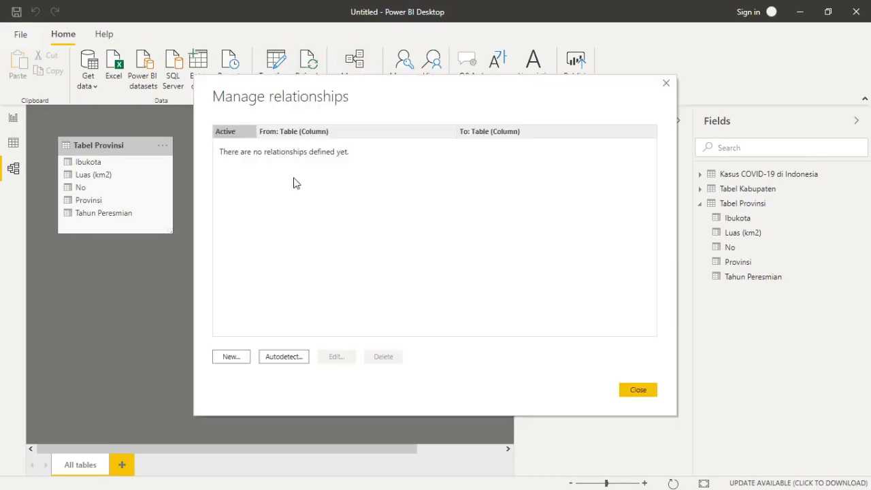
pyautogui.click(236, 358)
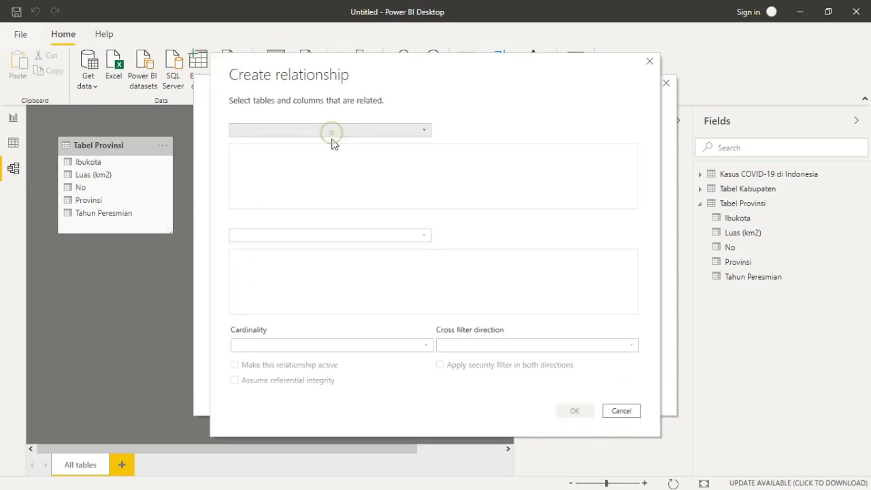
pyautogui.click(422, 131)
pyautogui.click(396, 170)
pyautogui.click(354, 237)
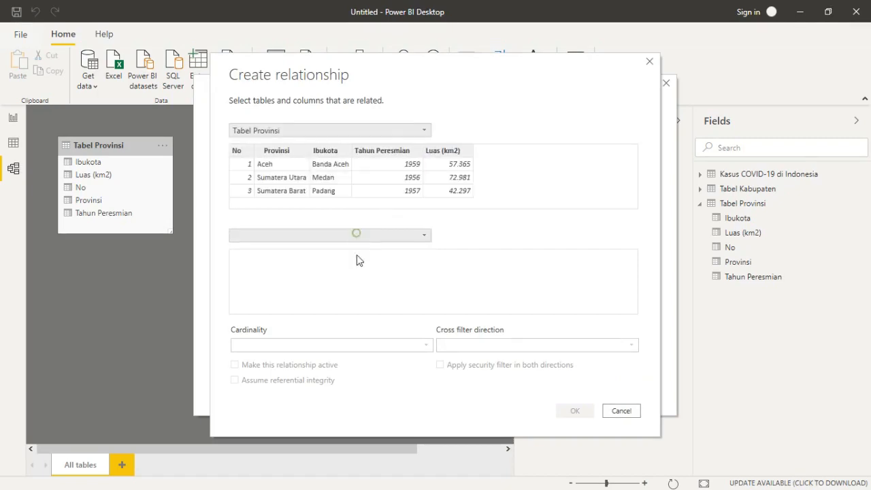
pyautogui.click(345, 262)
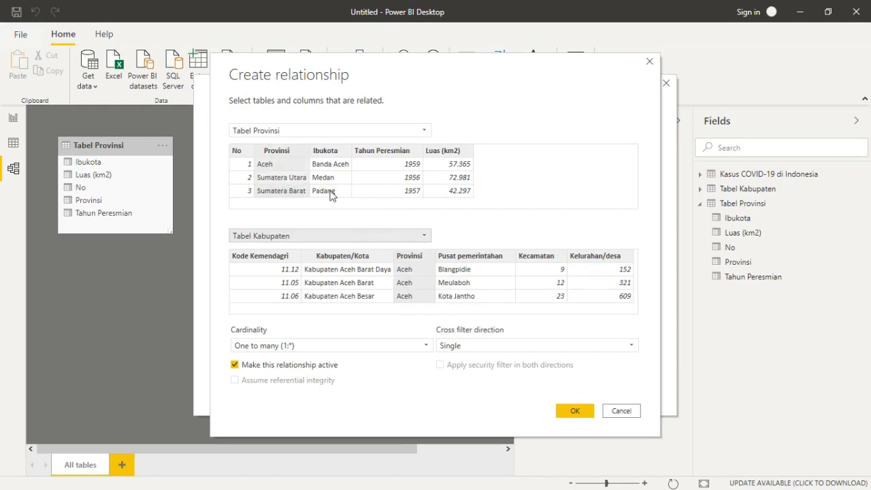
pyautogui.click(572, 414)
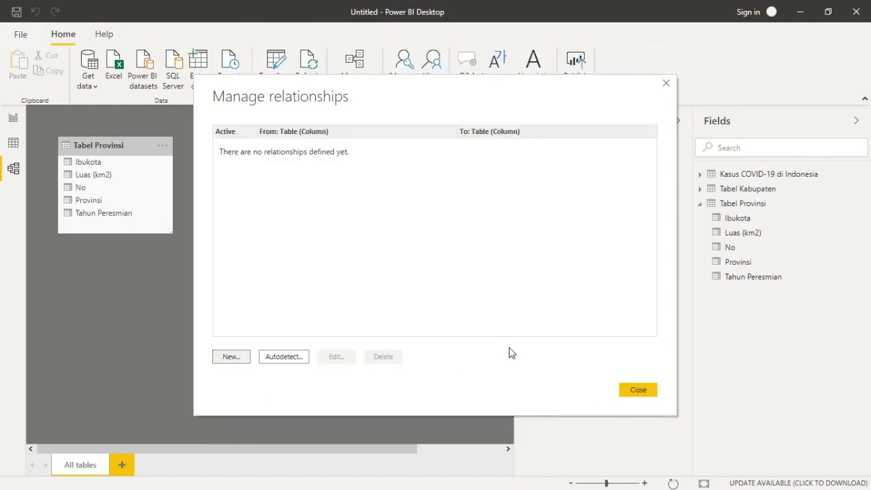
# - Create an active one-to-many relationship from Tabel Provinsi to Kasus COVID-19 di Indonesia on Provinsi and finish managing relationships
pyautogui.click(228, 356)
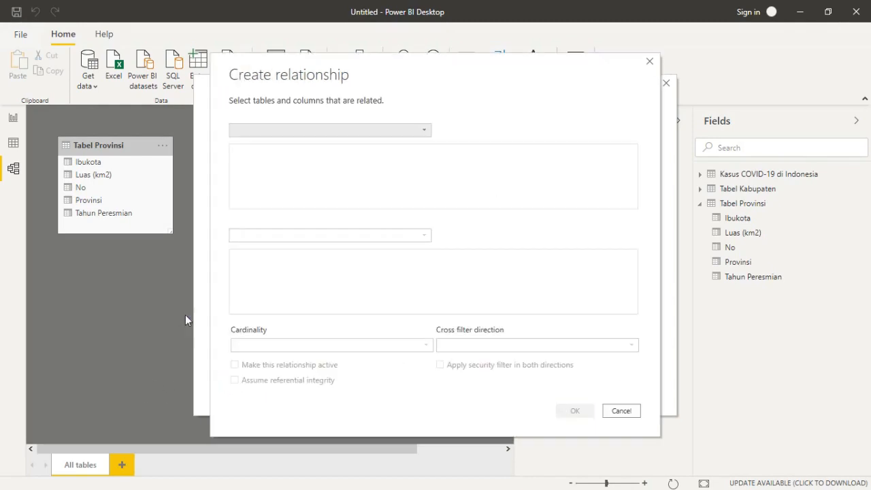
pyautogui.click(420, 130)
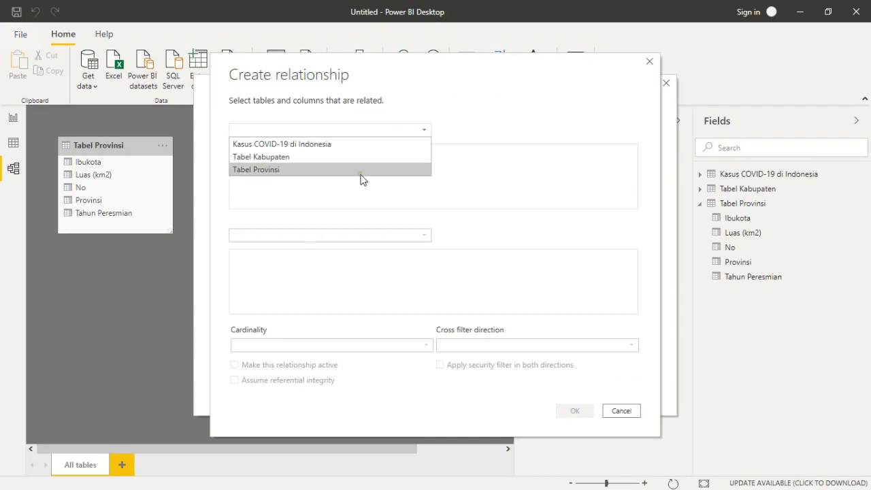
pyautogui.click(361, 170)
pyautogui.click(362, 234)
pyautogui.click(366, 262)
pyautogui.click(364, 235)
pyautogui.click(360, 249)
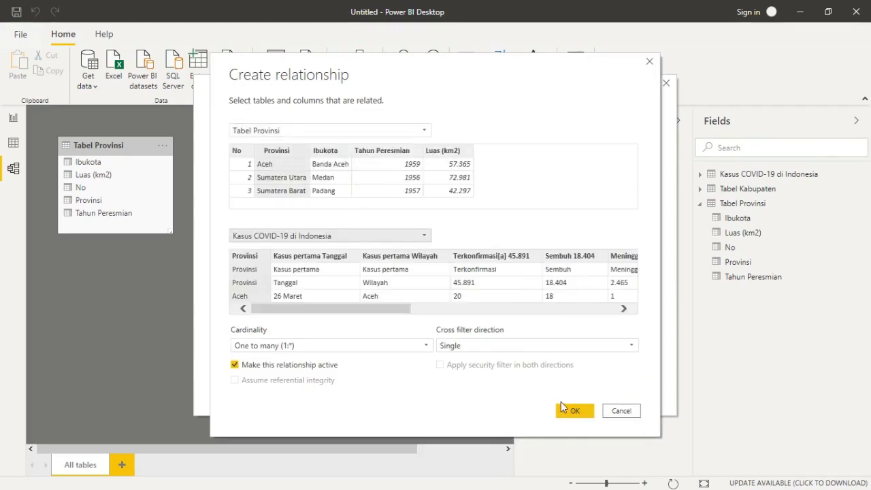
pyautogui.click(568, 413)
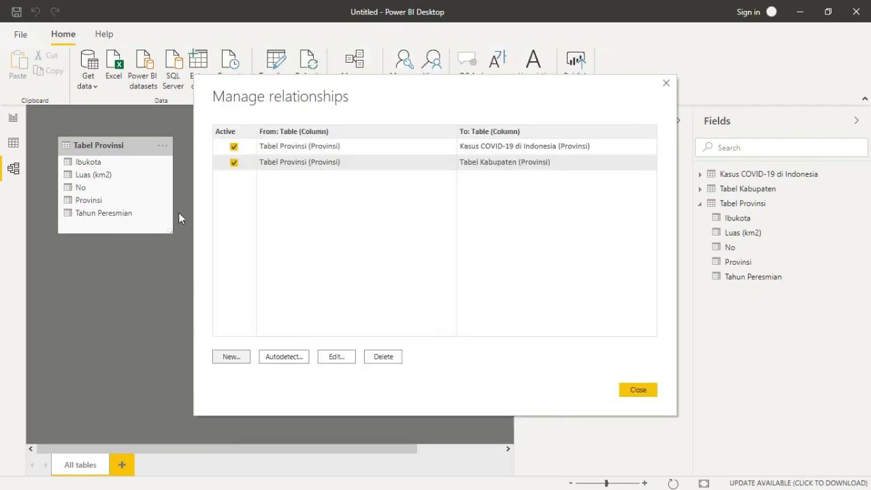
pyautogui.click(649, 394)
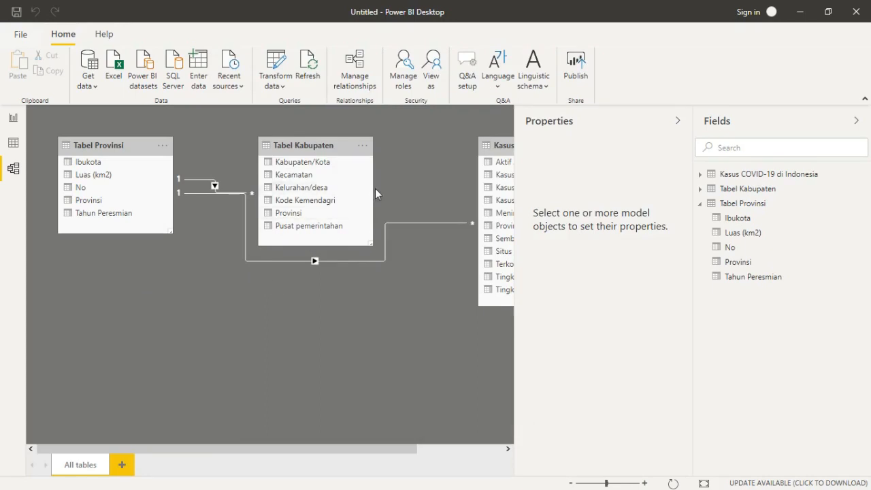
# - Rearrange the model diagram with Tabel Kabupaten below Tabel Provinsi and Kasus COVID-19 di Indonesia beside it
pyautogui.moveTo(333, 156); pyautogui.dragTo(121, 330)
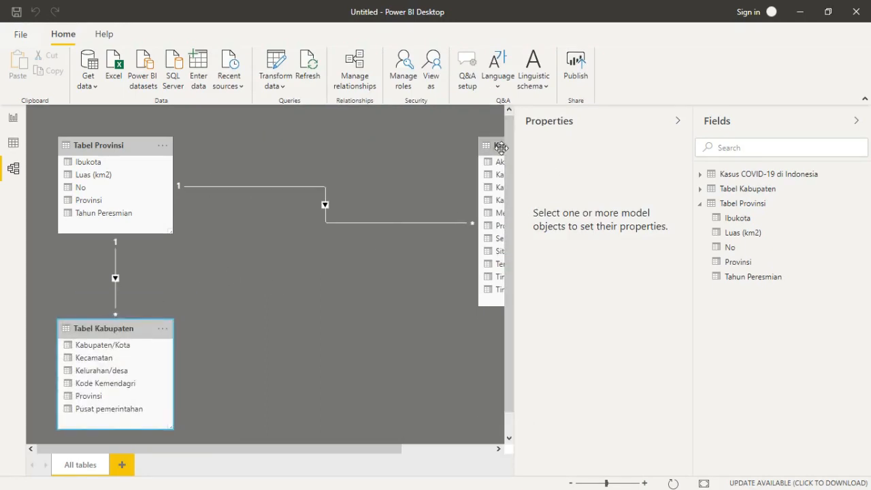
pyautogui.moveTo(487, 144); pyautogui.dragTo(287, 136)
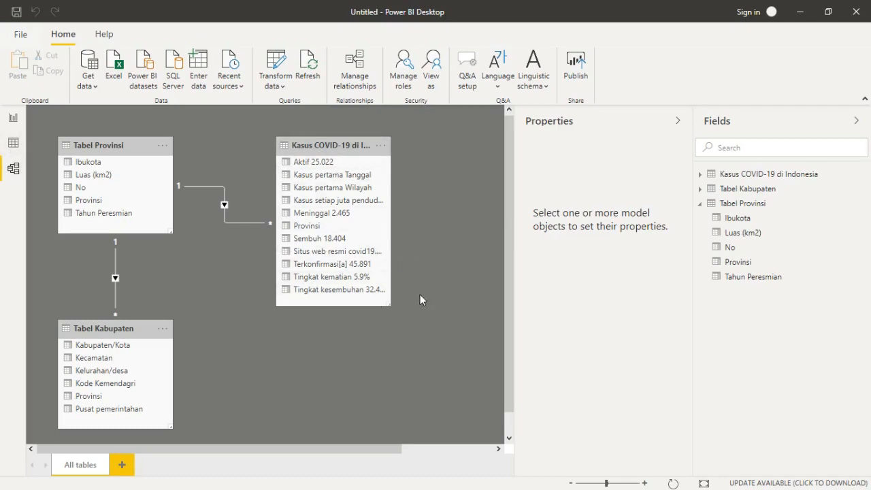
# - Open the Kasus COVID-19 di Indonesia query in the Power Query Editor for transforming
pyautogui.click(282, 64)
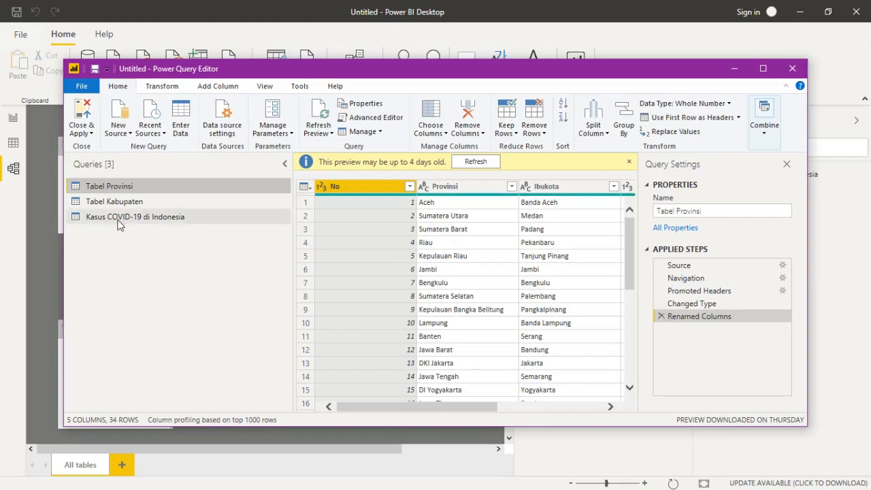
pyautogui.click(89, 225)
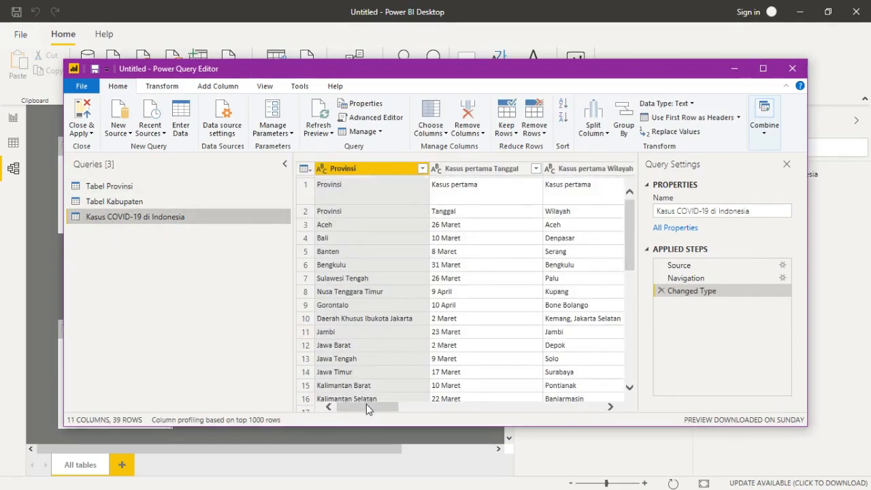
pyautogui.moveTo(369, 406)
pyautogui.mouseDown()
pyautogui.moveTo(577, 409)
pyautogui.moveTo(360, 411)
pyautogui.mouseUp()
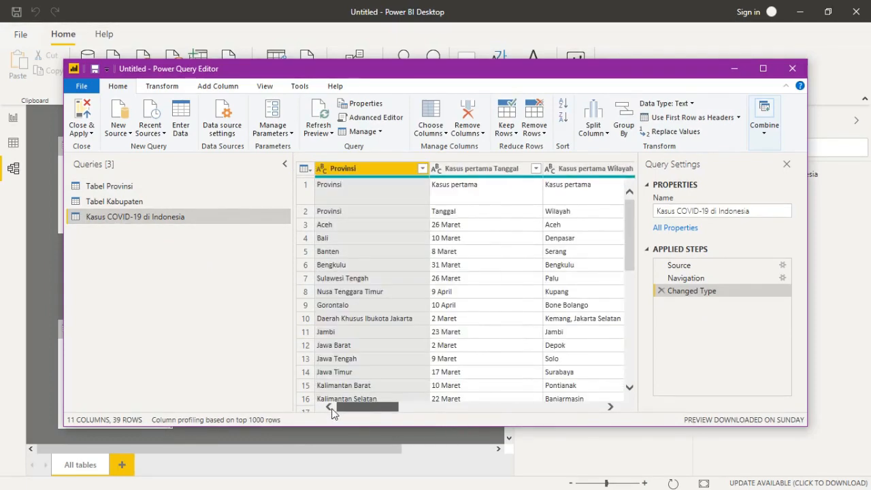
# - Remove the Kasus pertama Tanggal and Wilayah, Kasus setiap juta penduduk, Tingkat kesembuhan, Tingkat kematian and Situs web resmi columns
pyautogui.click(481, 170)
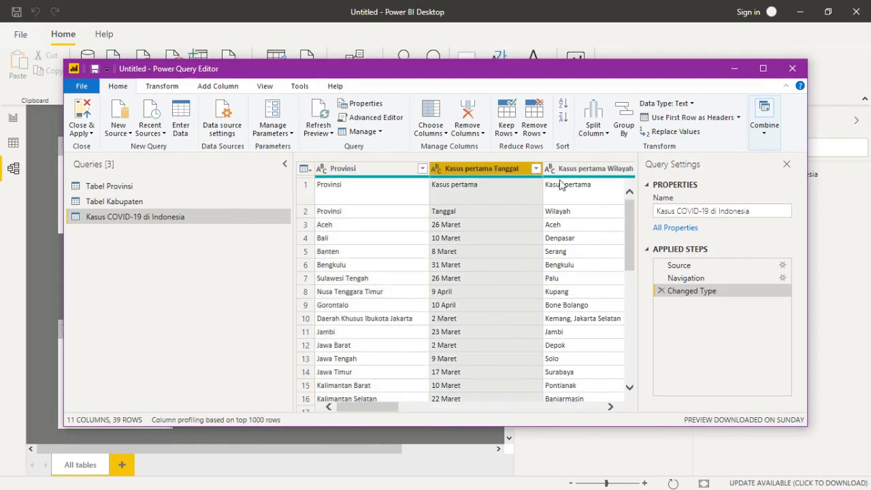
pyautogui.moveTo(368, 408); pyautogui.dragTo(310, 406)
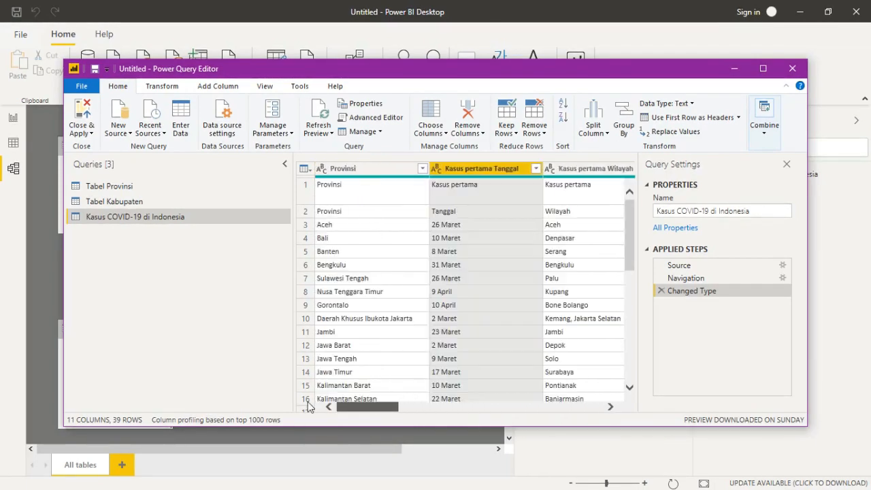
pyautogui.moveTo(371, 407); pyautogui.dragTo(407, 406)
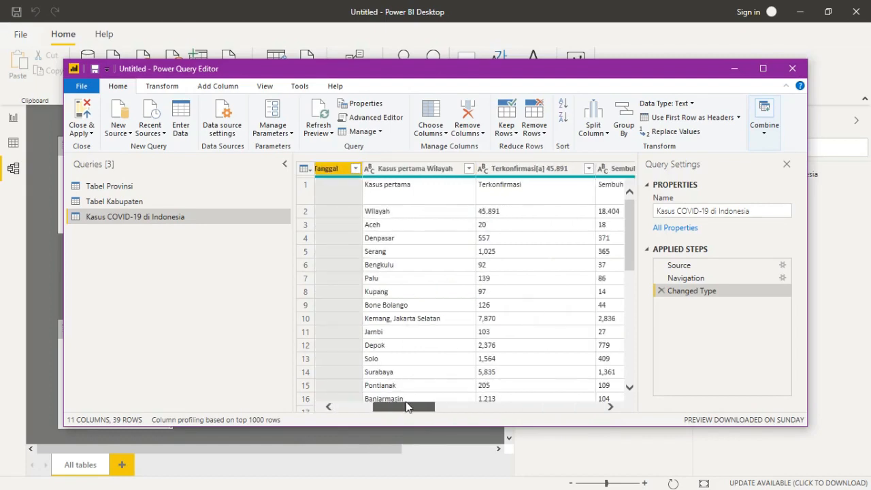
pyautogui.click(409, 169)
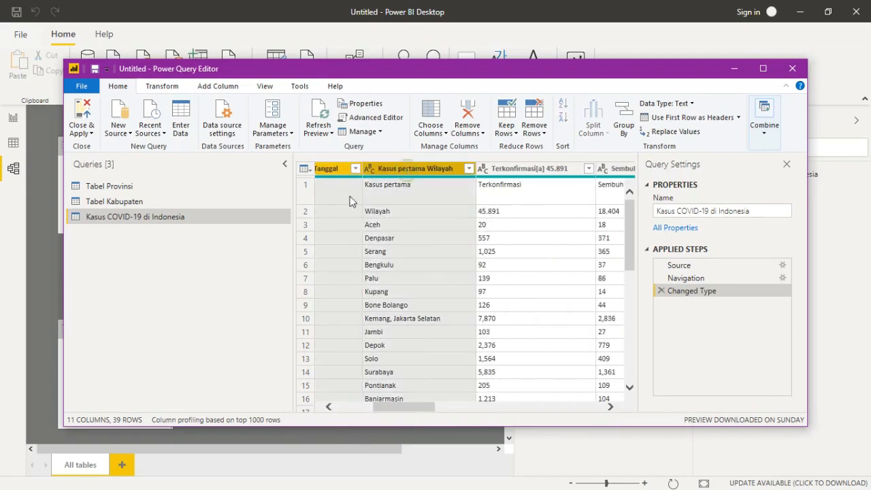
pyautogui.moveTo(431, 412); pyautogui.dragTo(545, 409)
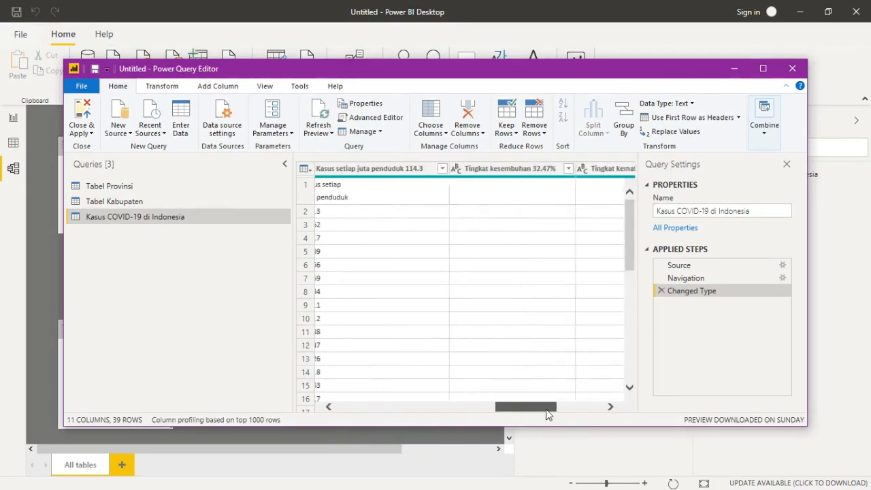
pyautogui.click(447, 169)
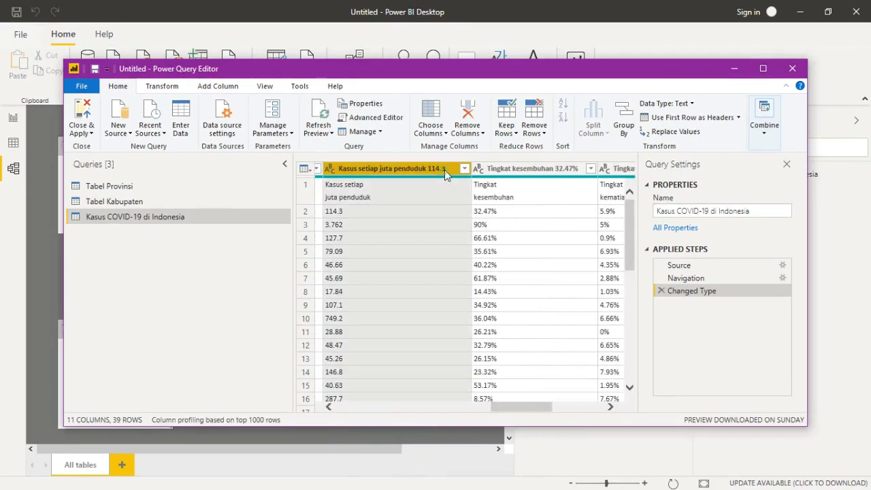
pyautogui.moveTo(521, 407); pyautogui.dragTo(547, 399)
pyautogui.click(402, 172)
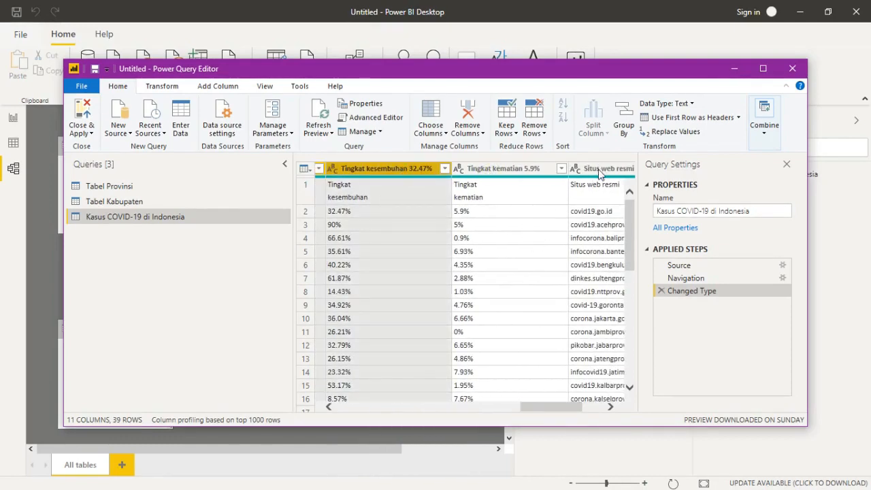
pyautogui.click(543, 170)
pyautogui.press('Right')
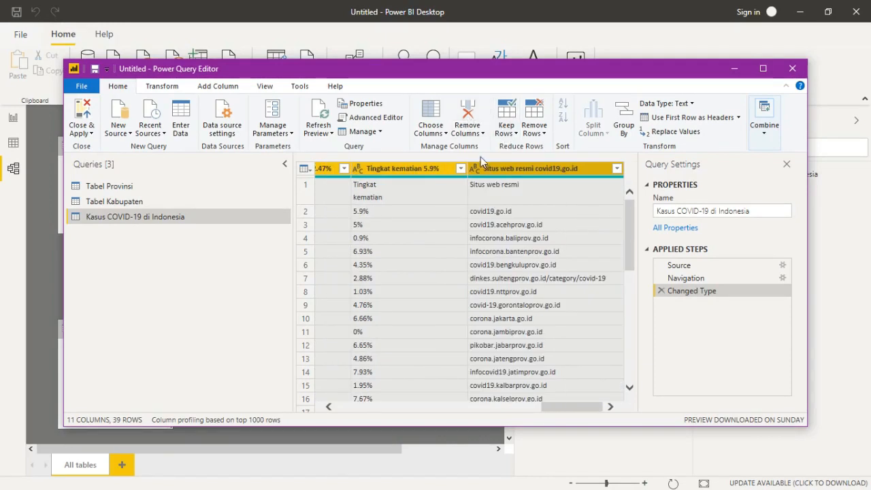
pyautogui.click(468, 116)
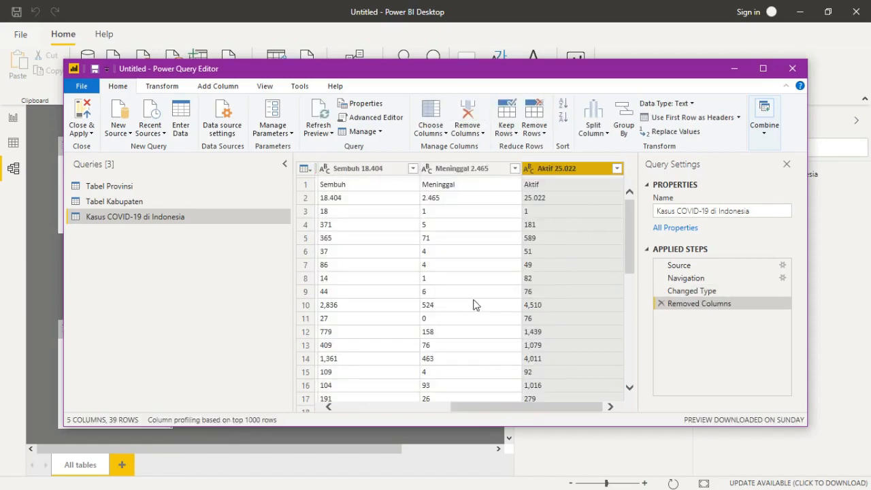
# - Remove the top 2 rows, which repeat the headers, from the Kasus COVID-19 di Indonesia query and check the remaining rows
pyautogui.moveTo(485, 407); pyautogui.dragTo(268, 425)
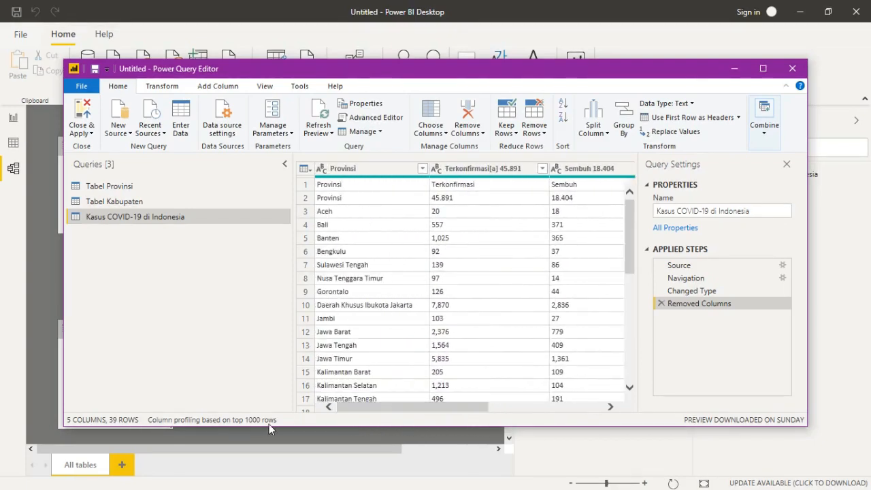
pyautogui.click(368, 195)
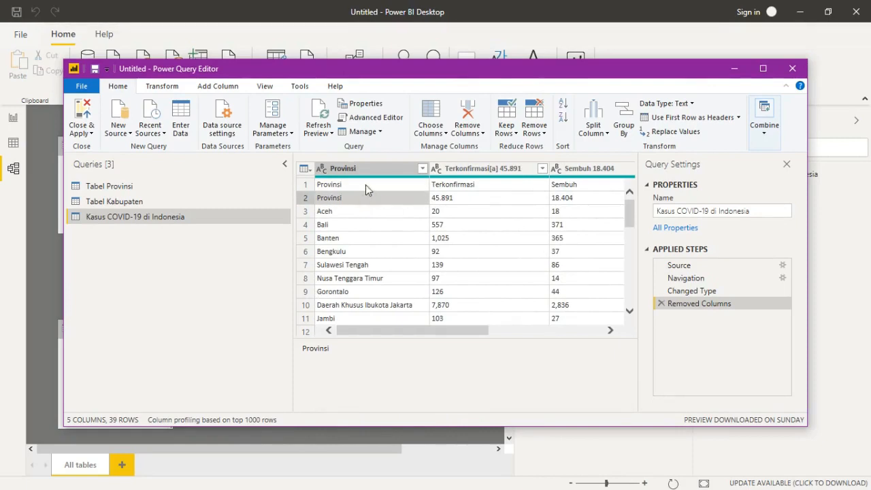
pyautogui.click(366, 185)
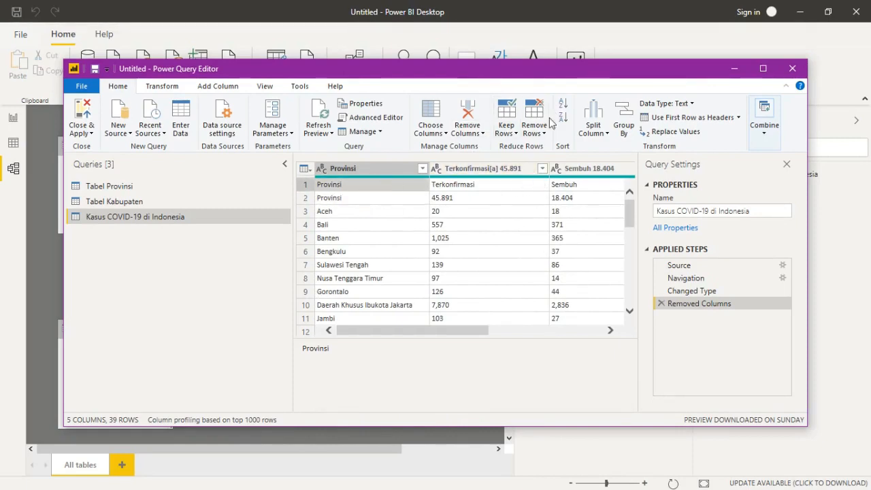
pyautogui.click(533, 113)
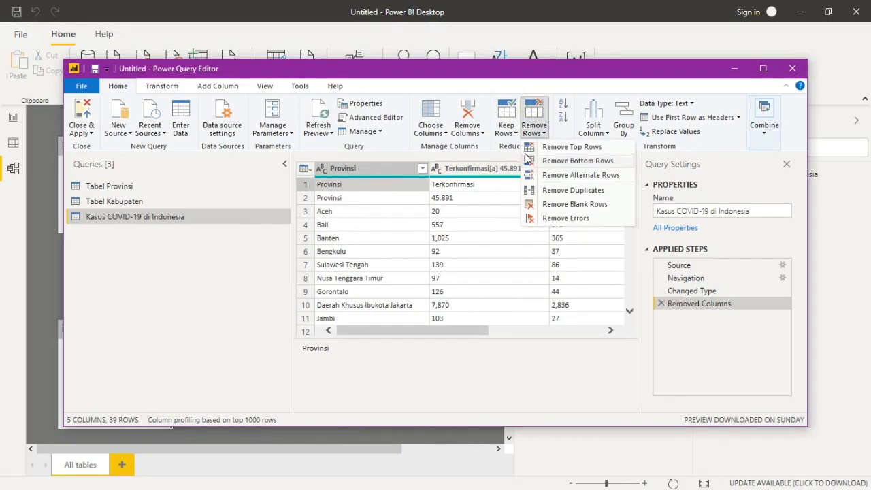
pyautogui.click(568, 161)
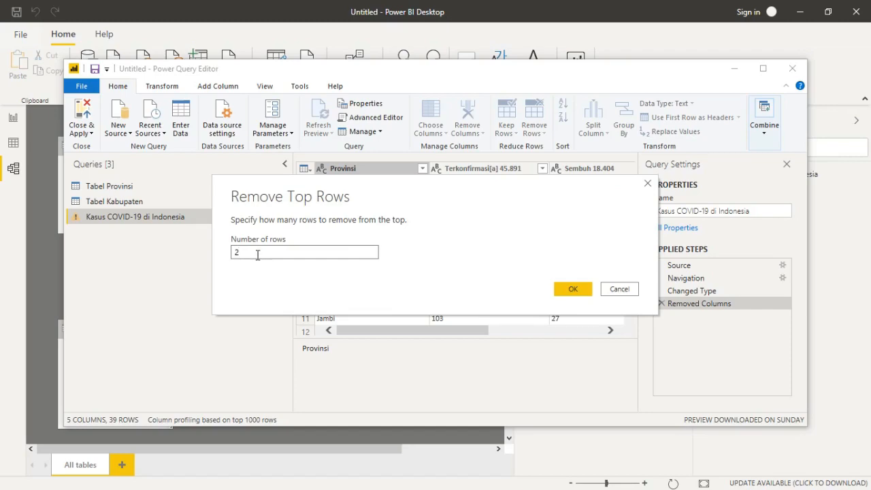
pyautogui.click(571, 291)
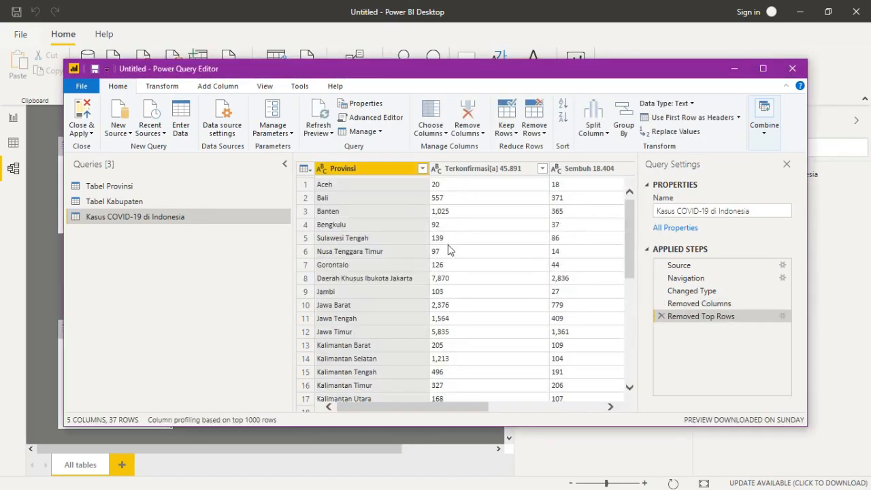
pyautogui.scroll(-7, 448, 246)
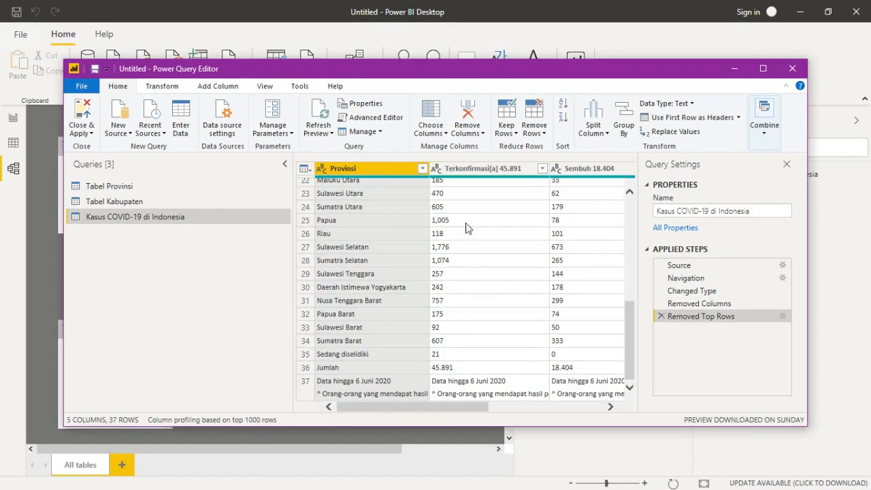
# - Remove the bottom 1 row, which holds the data-date footnotes, from the Kasus COVID-19 di Indonesia query
pyautogui.moveTo(458, 410); pyautogui.dragTo(388, 413)
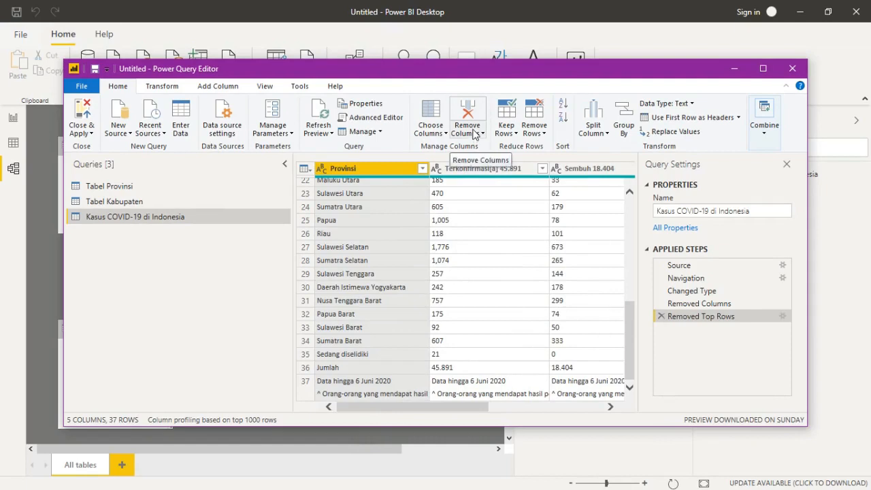
pyautogui.click(475, 132)
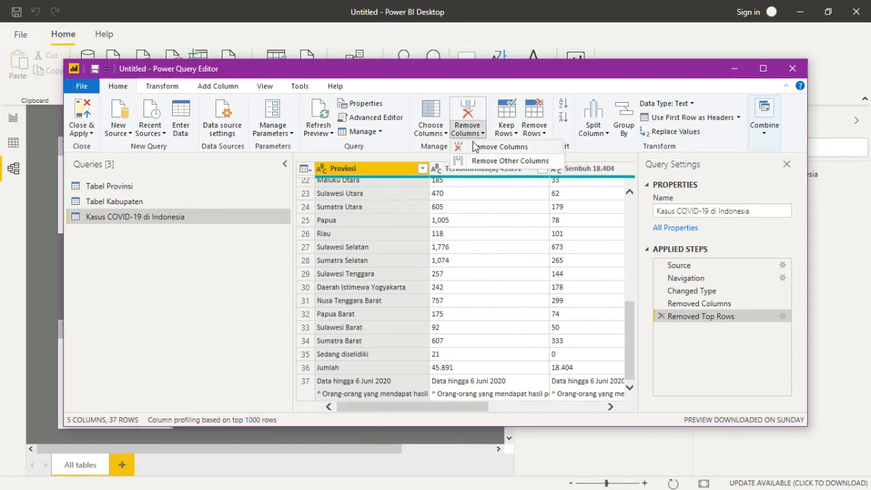
pyautogui.click(538, 137)
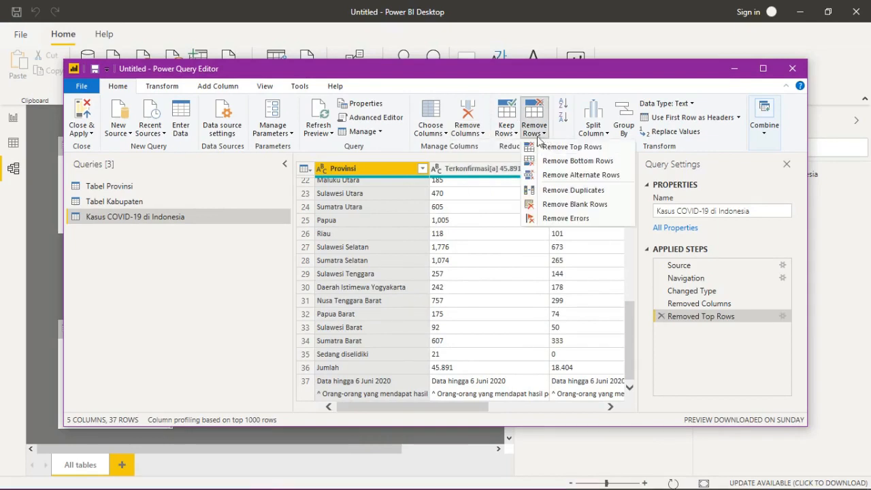
pyautogui.click(547, 163)
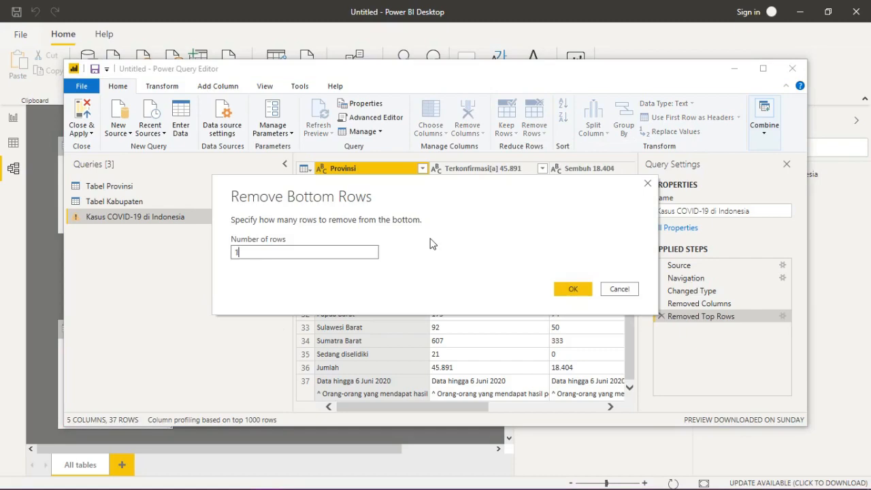
pyautogui.click(569, 289)
pyautogui.scroll(-5, 565, 300)
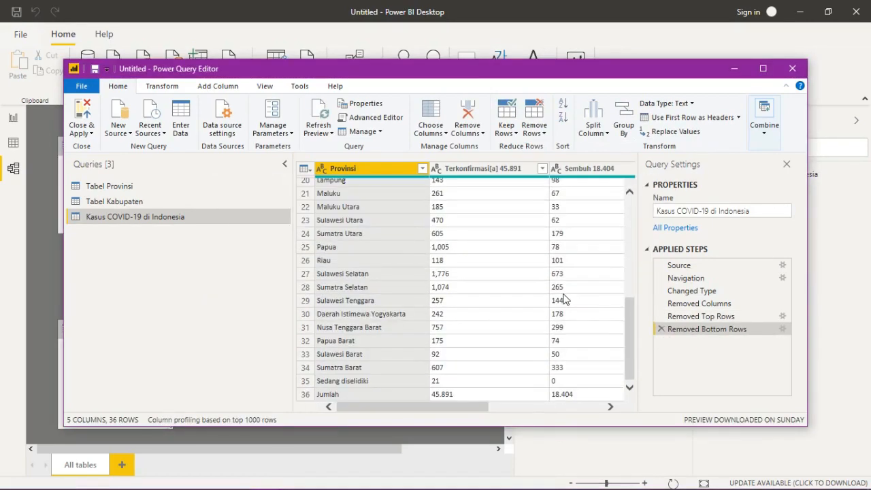
# - Examine the number formatting and thousands separators in the case columns, from the first province down to the Jumlah row
pyautogui.scroll(5, 564, 298)
pyautogui.moveTo(445, 409); pyautogui.dragTo(486, 408)
pyautogui.scroll(-3, 436, 271)
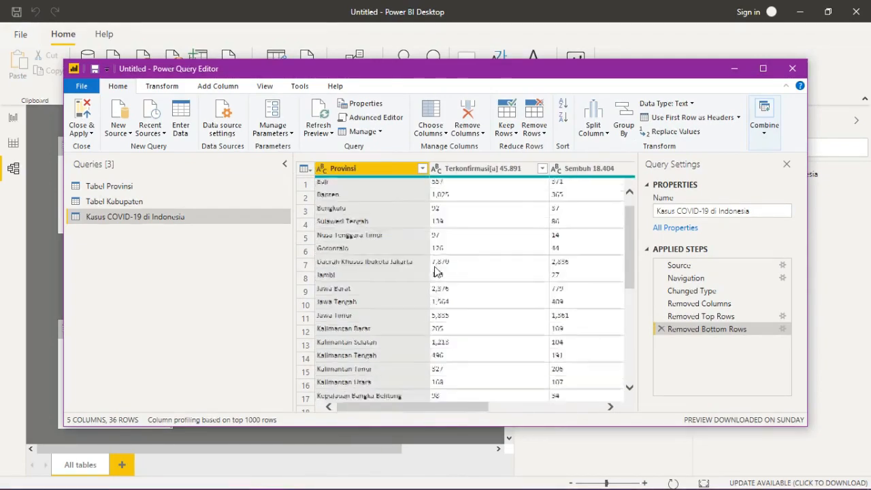
pyautogui.scroll(-4, 436, 270)
pyautogui.scroll(6, 487, 258)
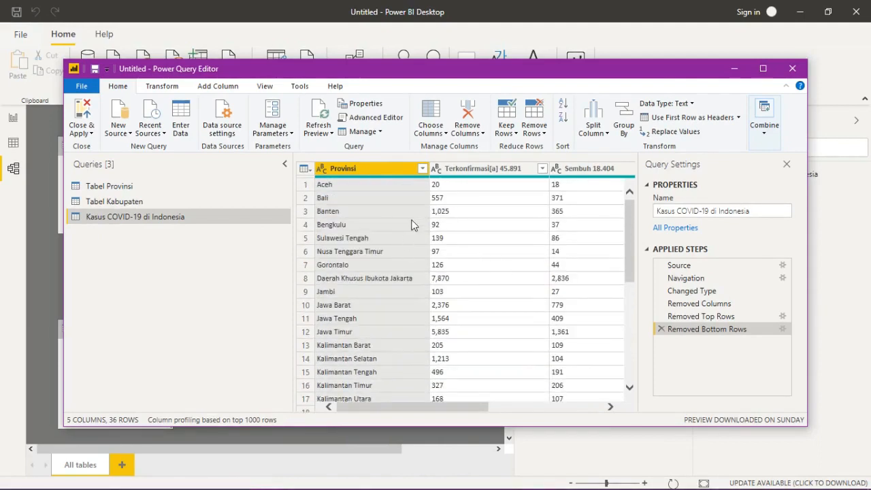
pyautogui.click(439, 213)
pyautogui.moveTo(454, 332); pyautogui.dragTo(521, 331)
pyautogui.scroll(-1, 472, 245)
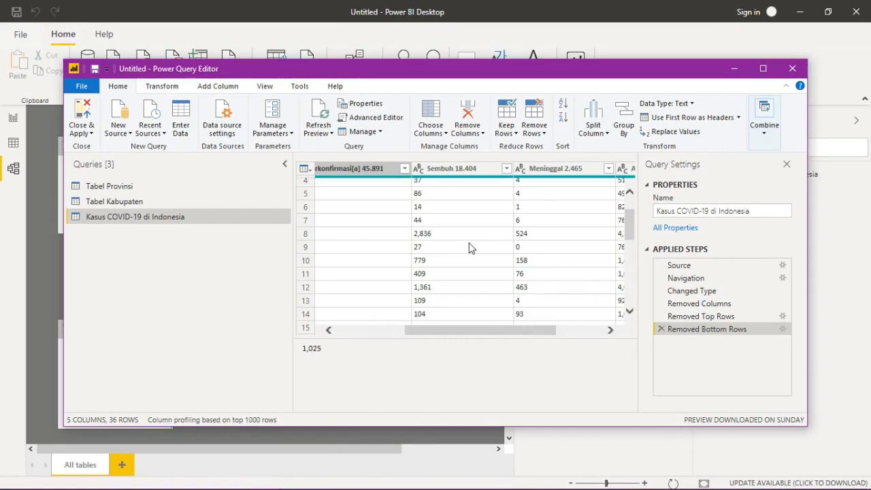
pyautogui.moveTo(514, 331); pyautogui.dragTo(388, 339)
pyautogui.scroll(1, 486, 236)
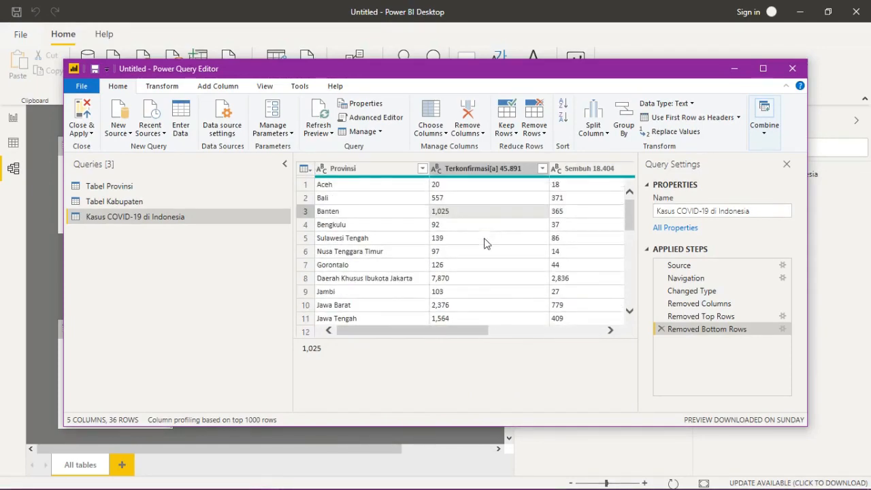
pyautogui.scroll(-8, 484, 239)
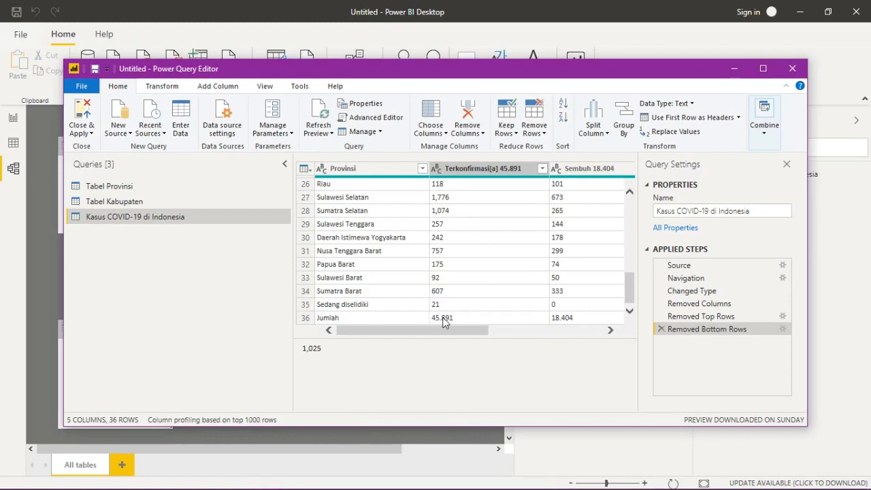
pyautogui.scroll(8, 453, 278)
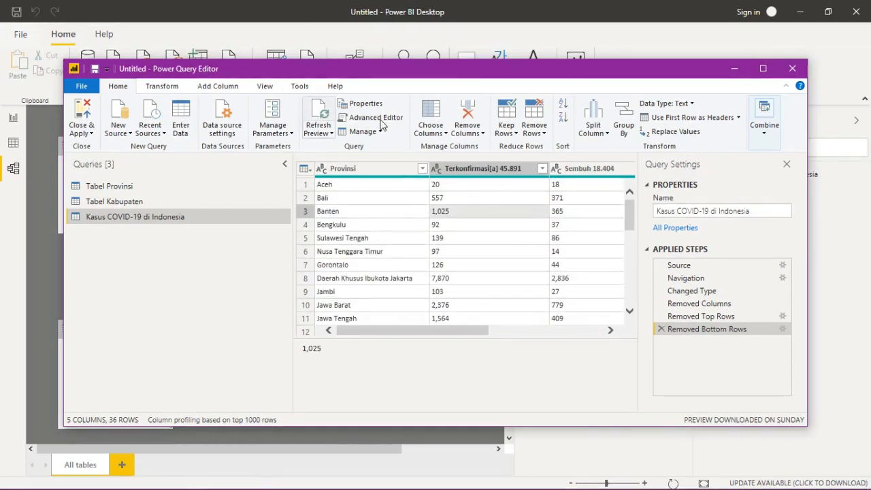
# - Replace the period and comma thousands separators with nothing in the Terkonfirmasi, Sembuh, Meninggal and Aktif columns
pyautogui.click(449, 187)
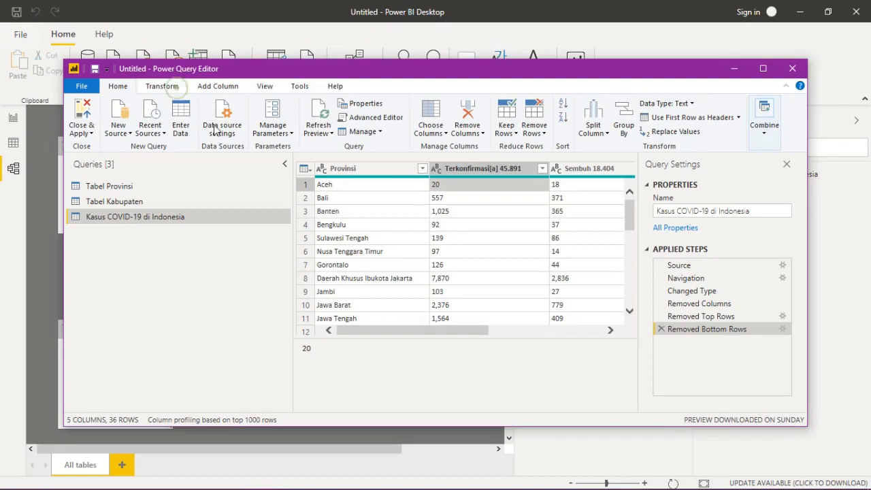
pyautogui.click(174, 88)
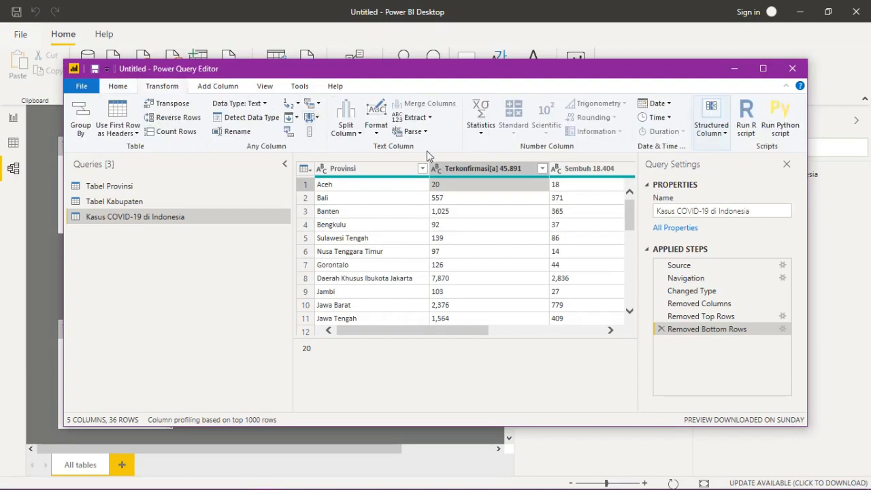
pyautogui.click(488, 170)
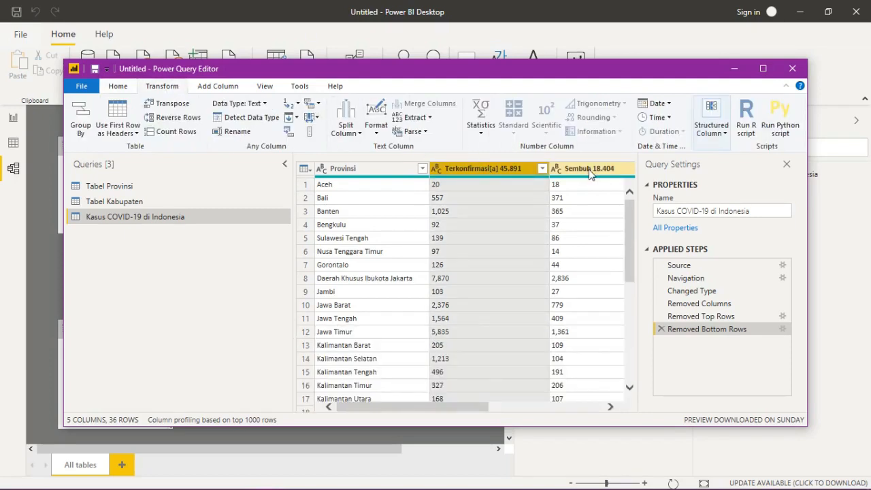
pyautogui.keyDown('ctrl'); pyautogui.click(590, 170); pyautogui.keyUp('ctrl')
pyautogui.moveTo(465, 406); pyautogui.dragTo(597, 410)
pyautogui.keyDown('ctrl'); pyautogui.click(473, 170); pyautogui.keyUp('ctrl')
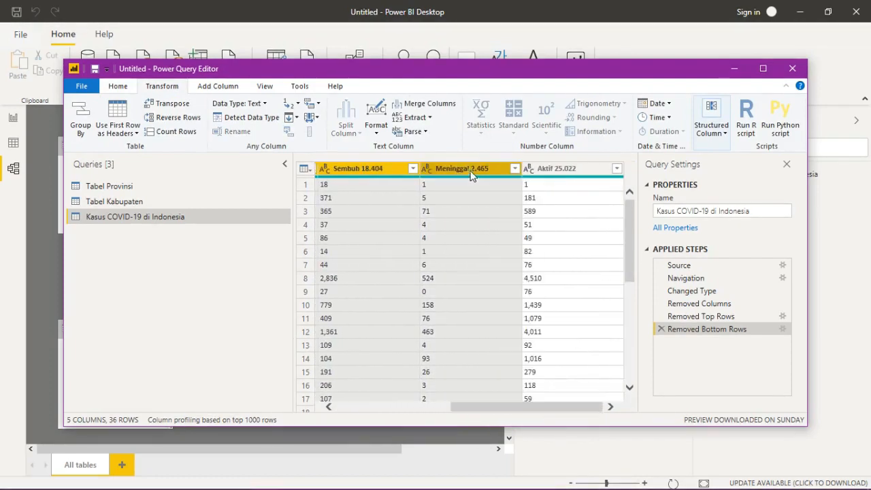
pyautogui.keyDown('ctrl'); pyautogui.click(582, 170); pyautogui.keyUp('ctrl')
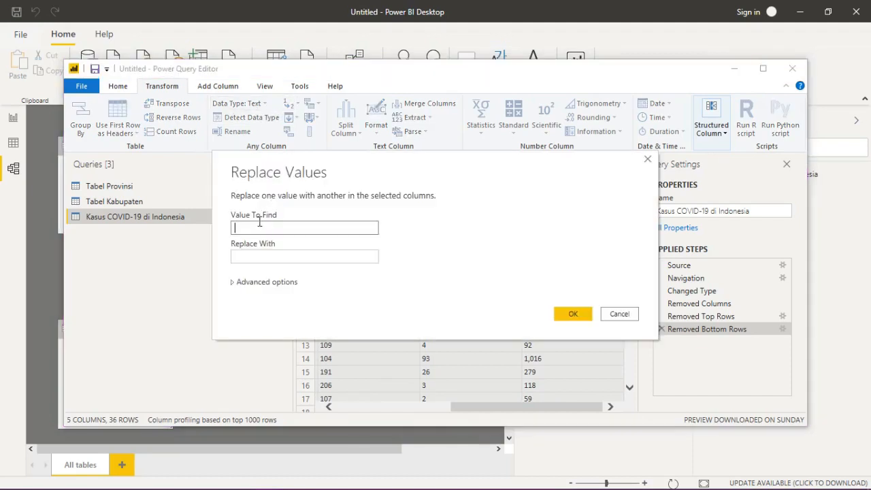
pyautogui.write('-')
pyautogui.click(290, 258)
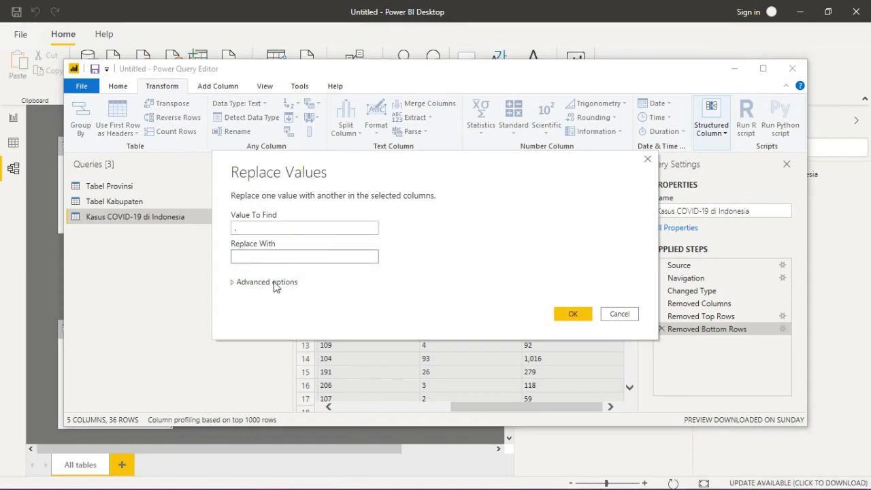
pyautogui.click(572, 314)
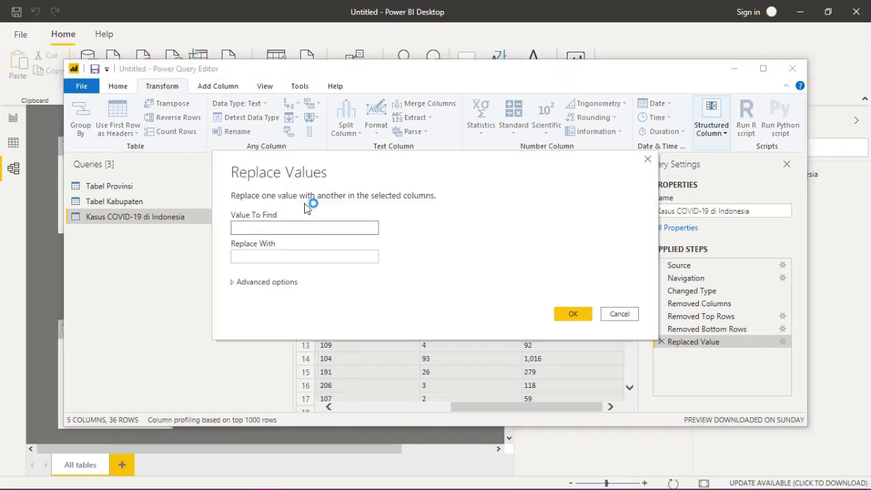
pyautogui.click(573, 314)
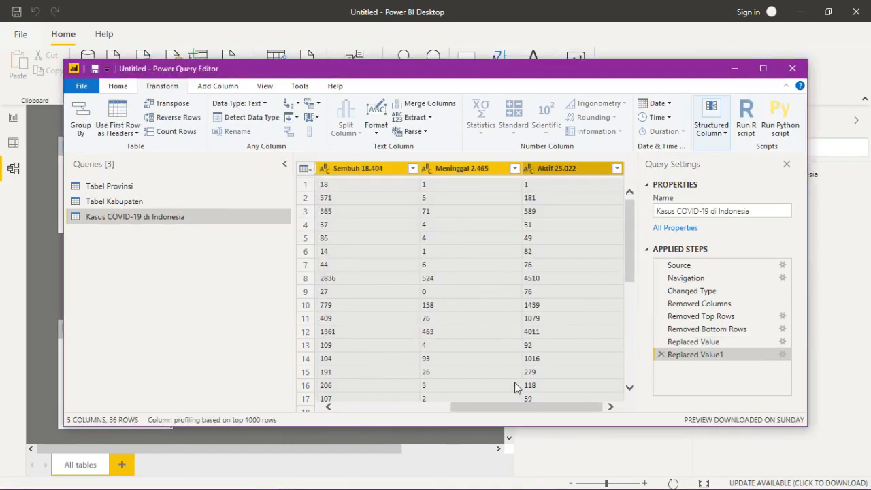
pyautogui.moveTo(484, 416); pyautogui.dragTo(296, 446)
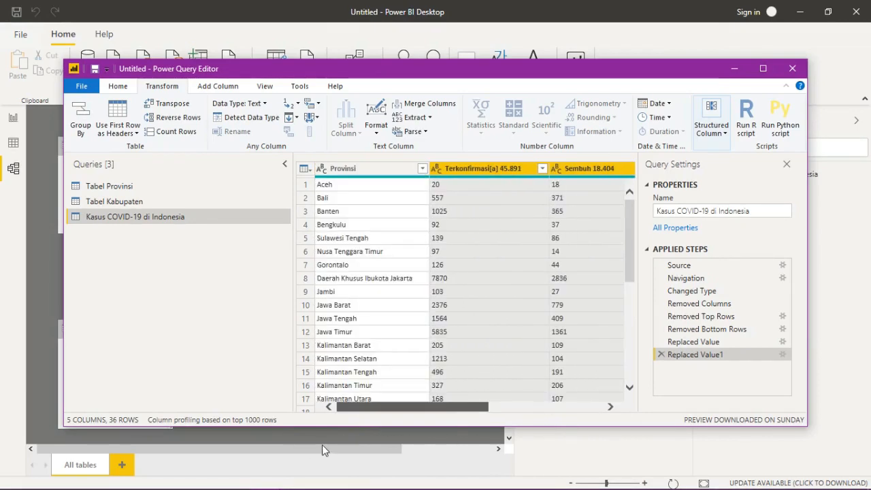
# - Set the data type of the Terkonfirmasi, Sembuh, Meninggal and Aktif columns to Whole Number and check the rows
pyautogui.moveTo(500, 408); pyautogui.dragTo(620, 410)
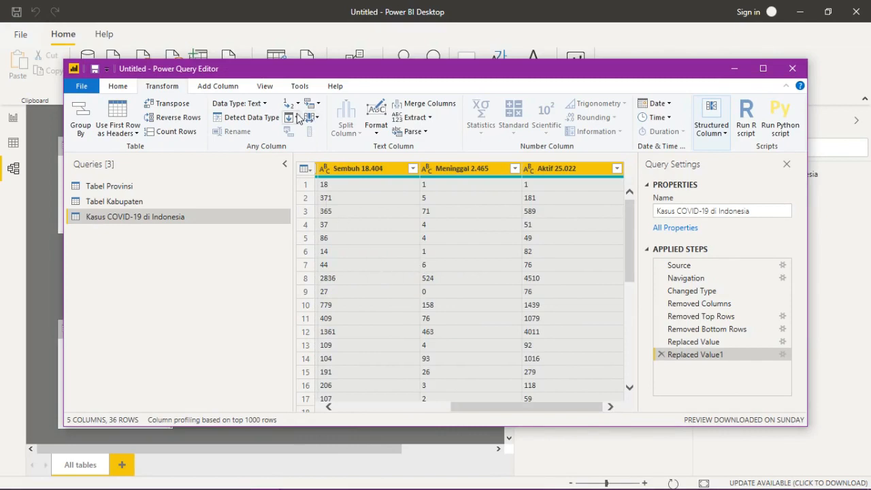
pyautogui.click(264, 104)
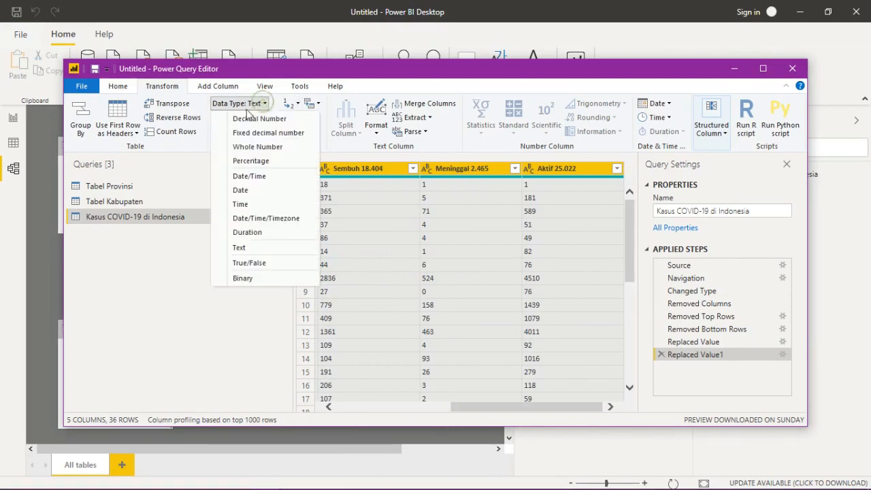
pyautogui.click(257, 149)
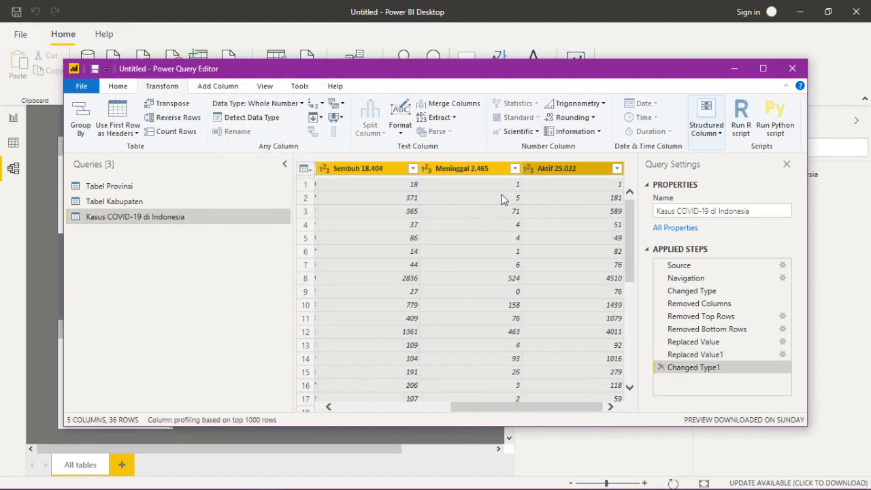
pyautogui.scroll(-5, 560, 314)
pyautogui.moveTo(520, 410); pyautogui.dragTo(377, 422)
pyautogui.scroll(6, 411, 281)
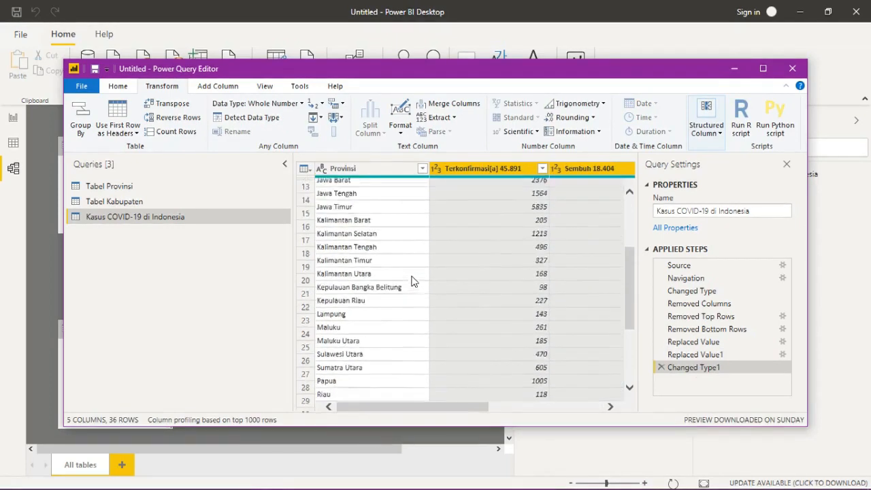
# - Remove the Kode Kemendagri and Pusat pemerintahan columns from the Tabel Kabupaten query and check the remaining data
pyautogui.click(170, 200)
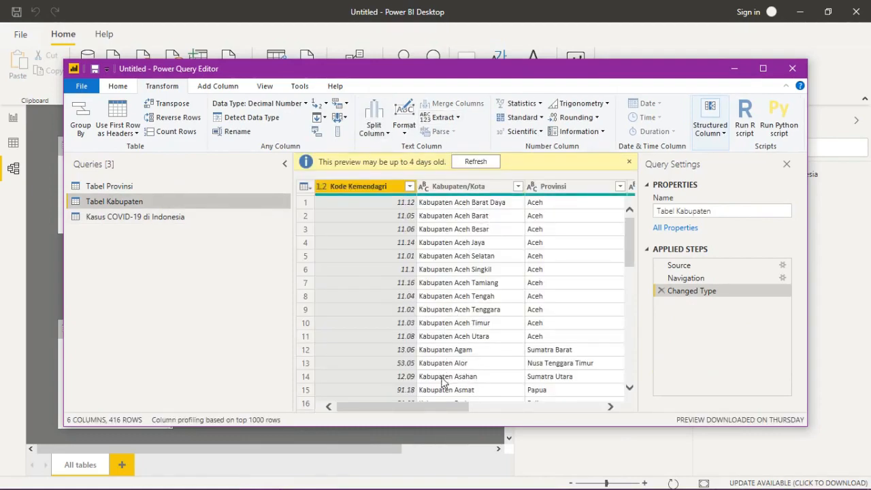
pyautogui.moveTo(433, 408); pyautogui.dragTo(602, 412)
pyautogui.click(525, 191)
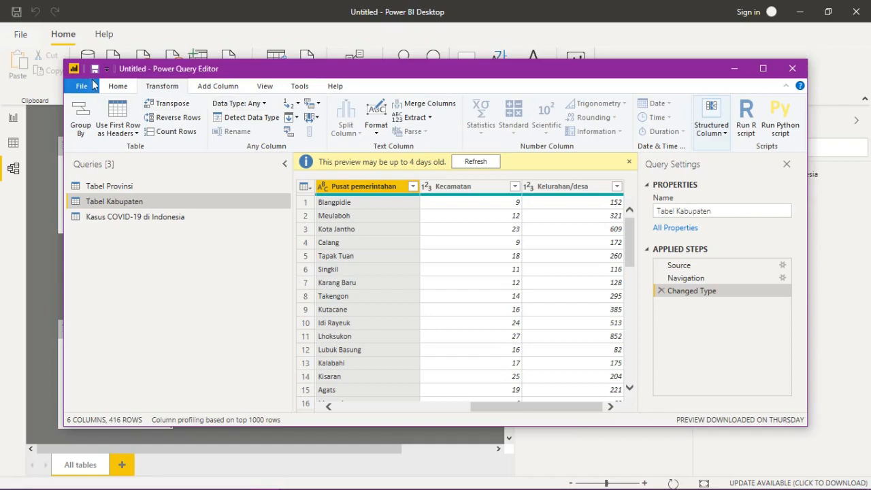
pyautogui.click(118, 86)
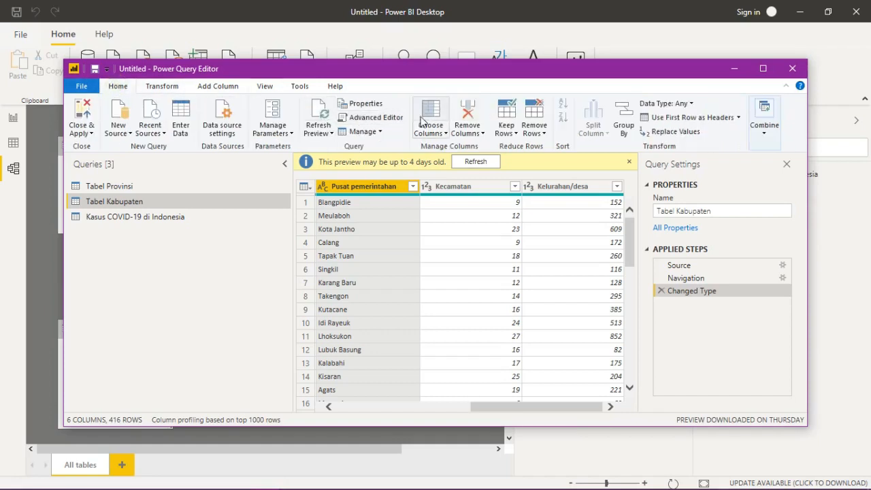
pyautogui.click(470, 112)
pyautogui.moveTo(475, 409)
pyautogui.mouseDown()
pyautogui.moveTo(391, 406)
pyautogui.moveTo(484, 409)
pyautogui.mouseUp()
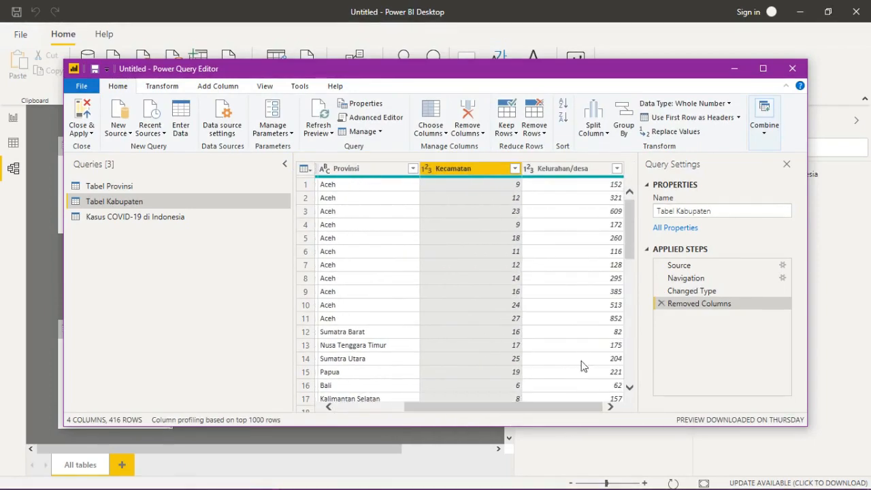
pyautogui.scroll(-5, 579, 268)
pyautogui.scroll(5, 580, 269)
# - Remove the No and Tahun Peresmian columns from the Tabel Provinsi query
pyautogui.click(178, 189)
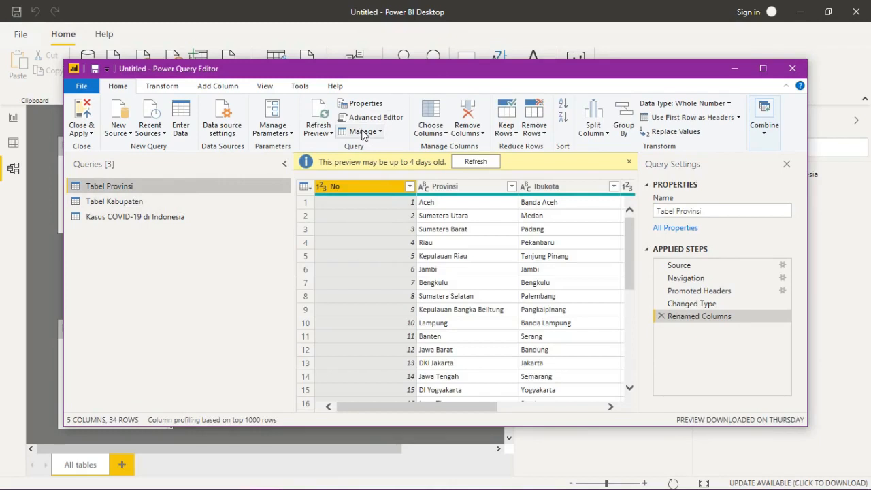
pyautogui.click(467, 112)
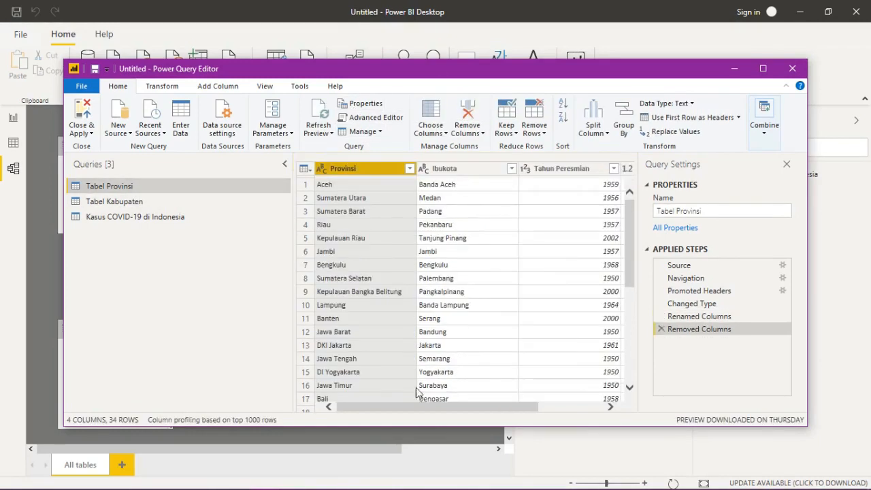
pyautogui.moveTo(414, 412); pyautogui.dragTo(504, 409)
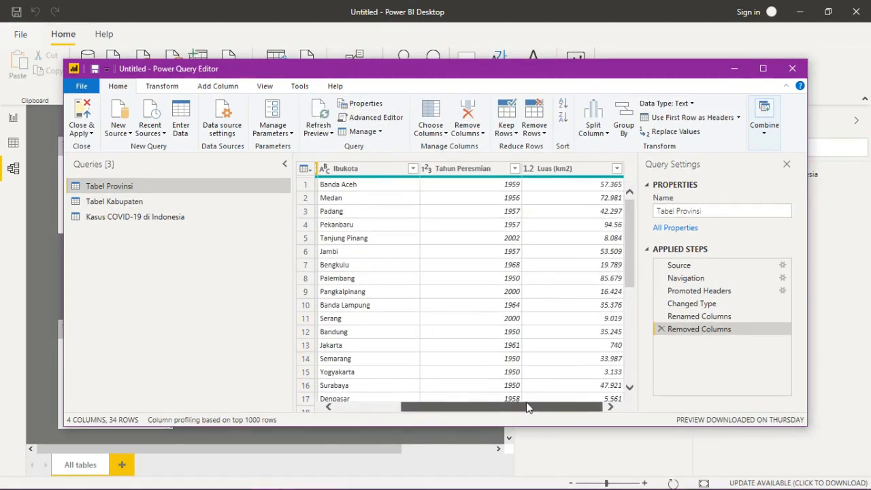
pyautogui.click(482, 170)
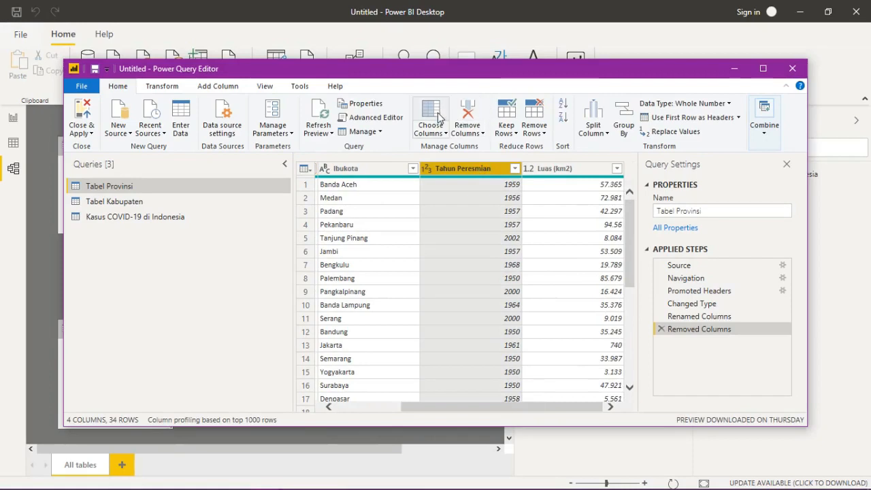
pyautogui.click(474, 112)
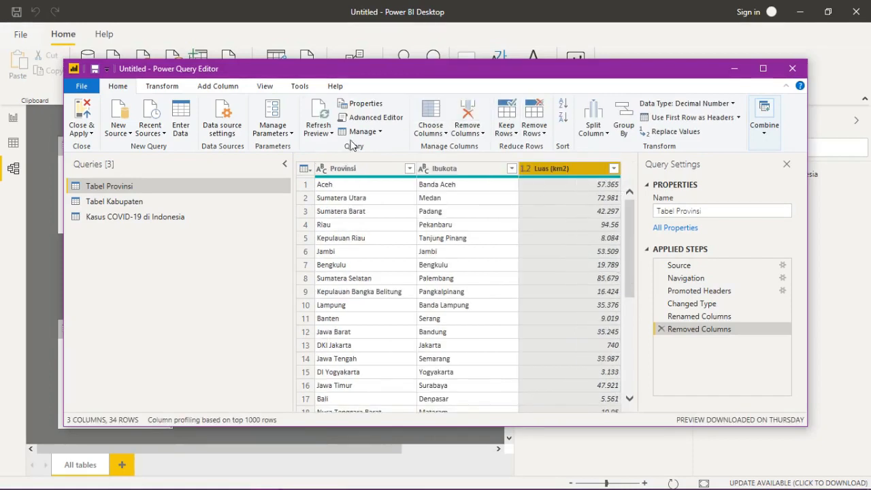
# - Set the Luas (km2) column's data type to Text and replace its period separators with nothing
pyautogui.click(156, 90)
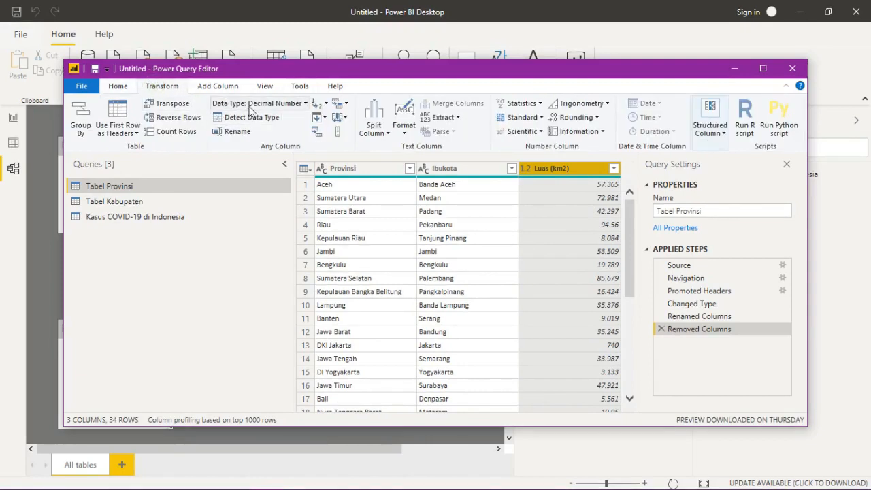
pyautogui.click(320, 111)
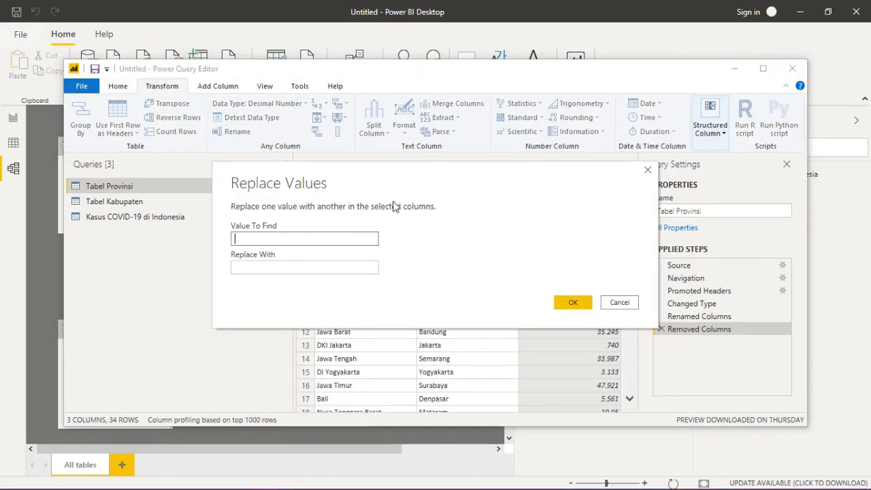
pyautogui.click(621, 303)
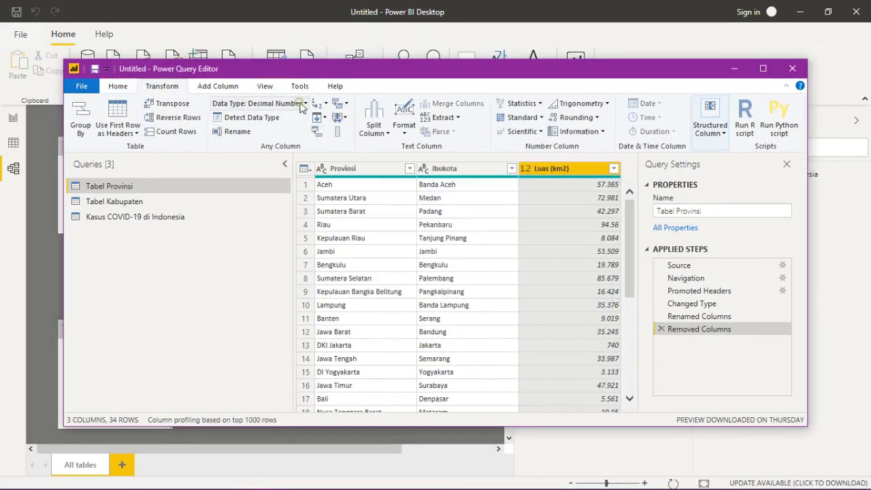
pyautogui.click(302, 105)
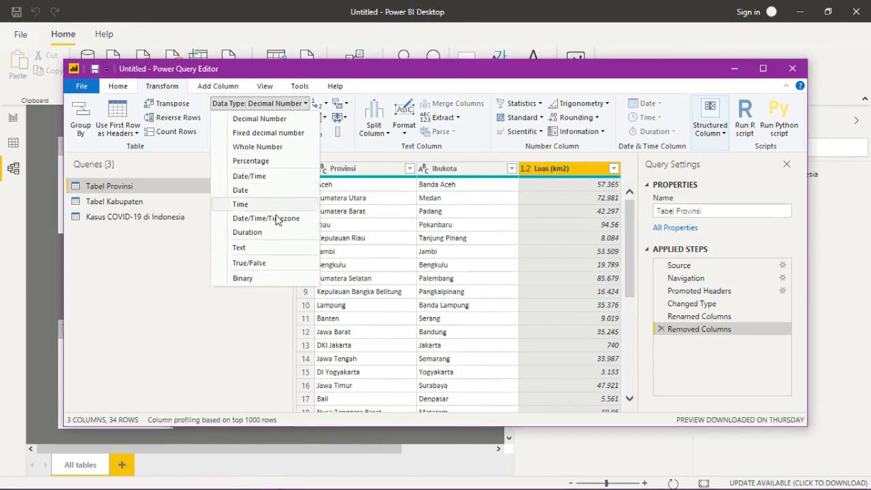
pyautogui.click(272, 249)
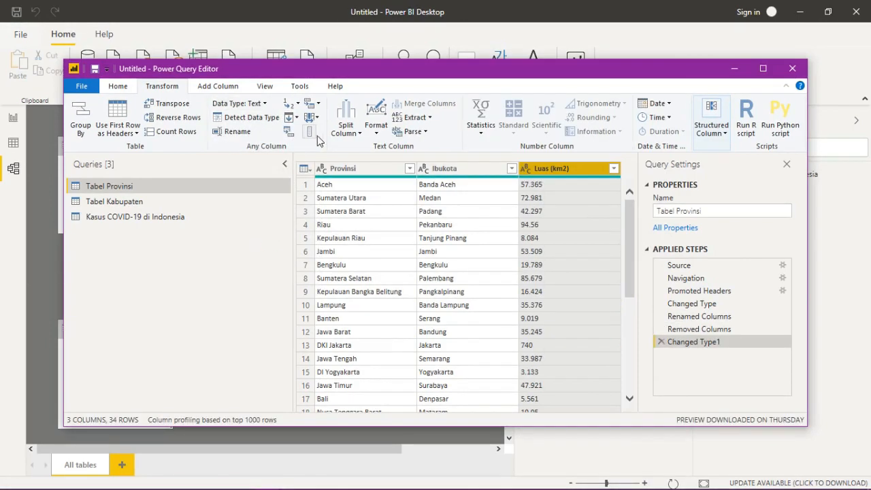
pyautogui.click(289, 107)
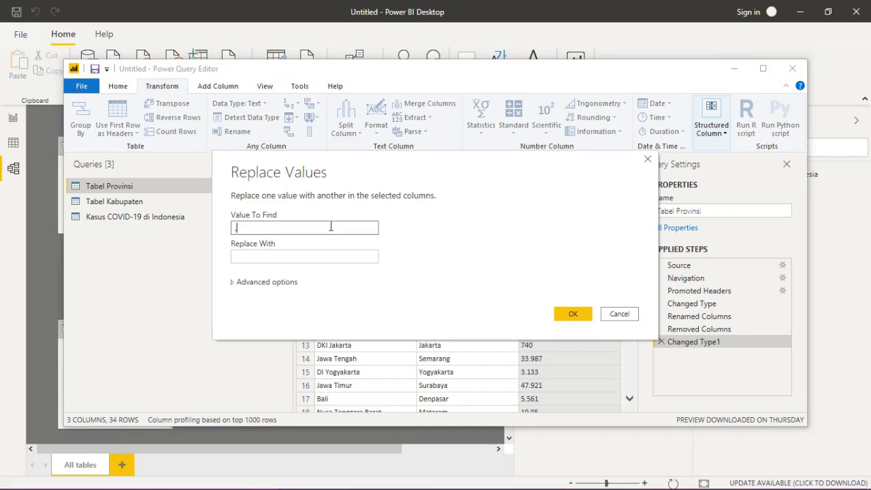
pyautogui.click(573, 316)
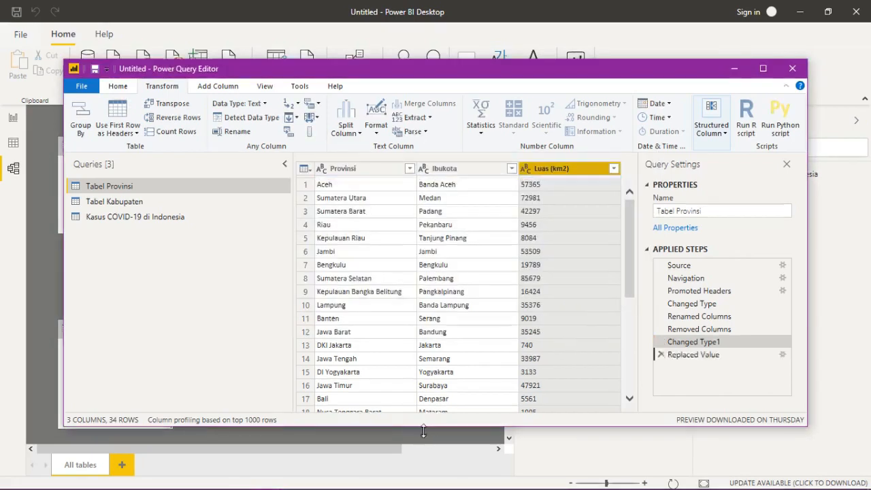
# - Set the Luas (km2) column's data type to Whole Number, then close the query editor and apply all changes
pyautogui.click(250, 103)
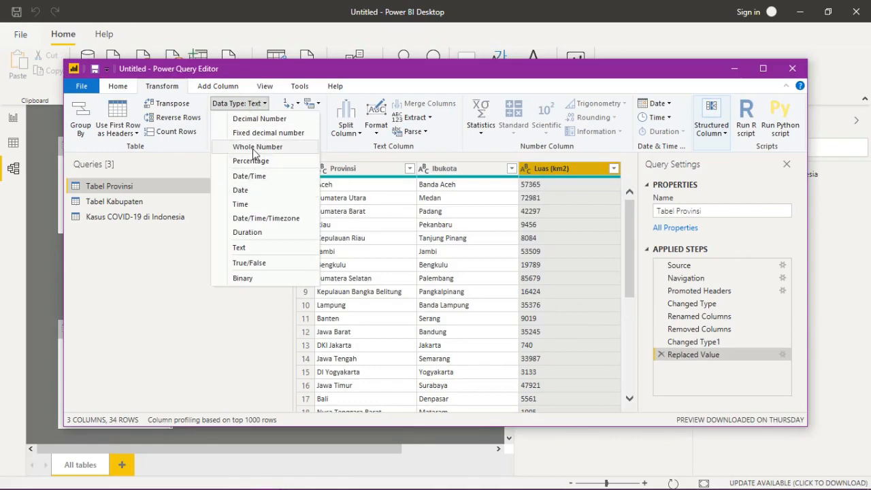
pyautogui.click(256, 147)
pyautogui.scroll(-6, 436, 316)
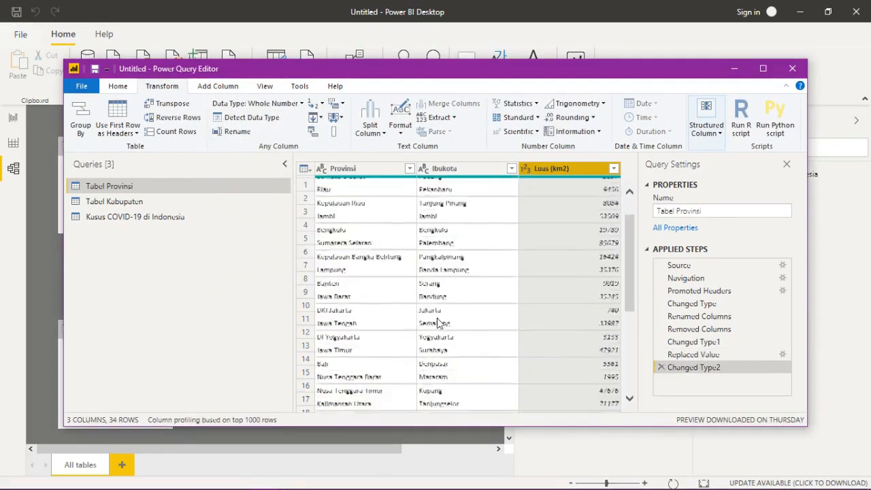
pyautogui.scroll(6, 436, 317)
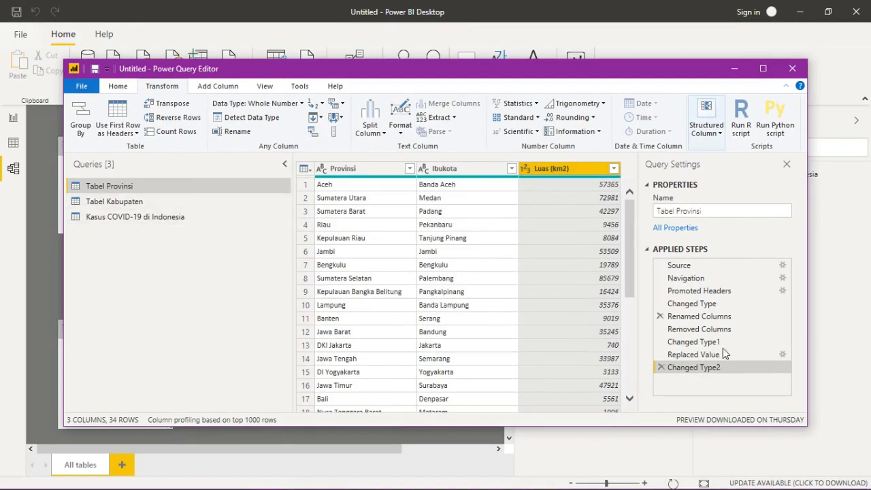
pyautogui.click(793, 69)
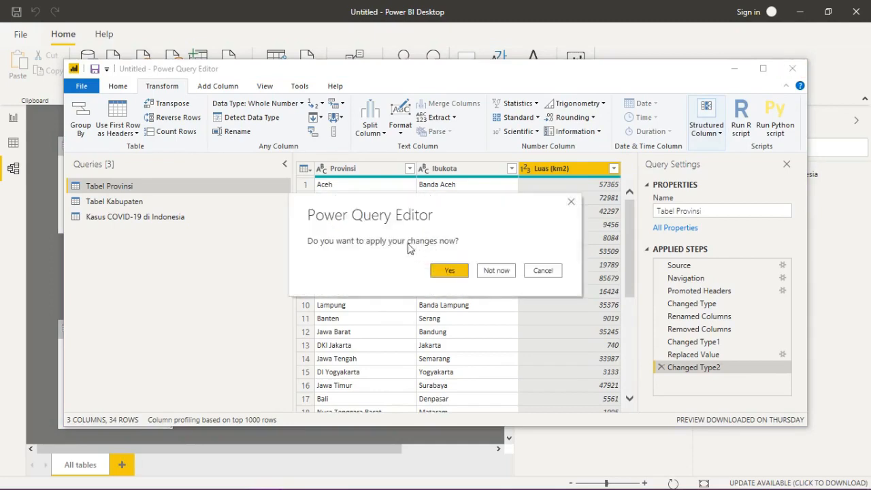
pyautogui.click(450, 271)
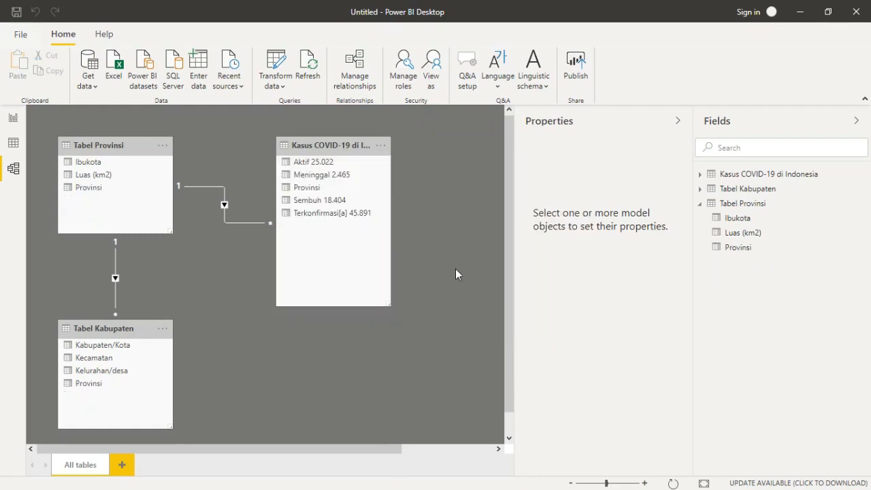
# - Rename the active-case and death-count fields of the Kasus COVID-19 di Indonesia table to Aktif and Meninggal
pyautogui.click(701, 190)
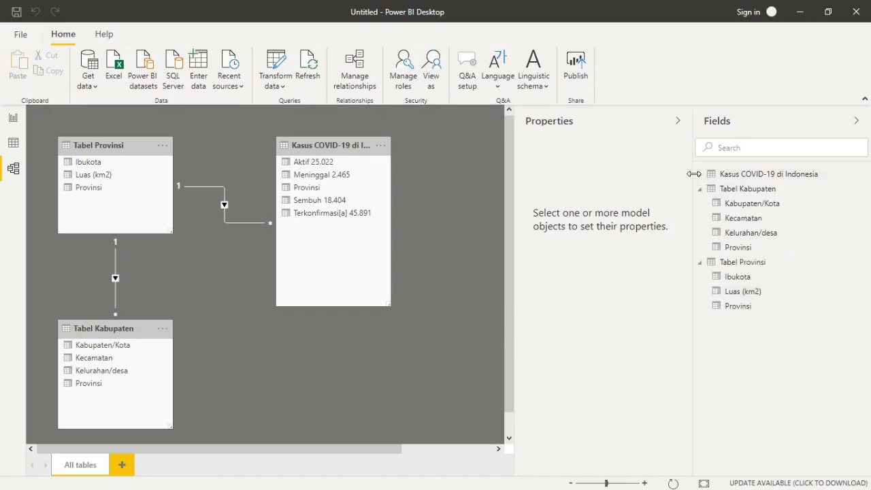
pyautogui.click(701, 174)
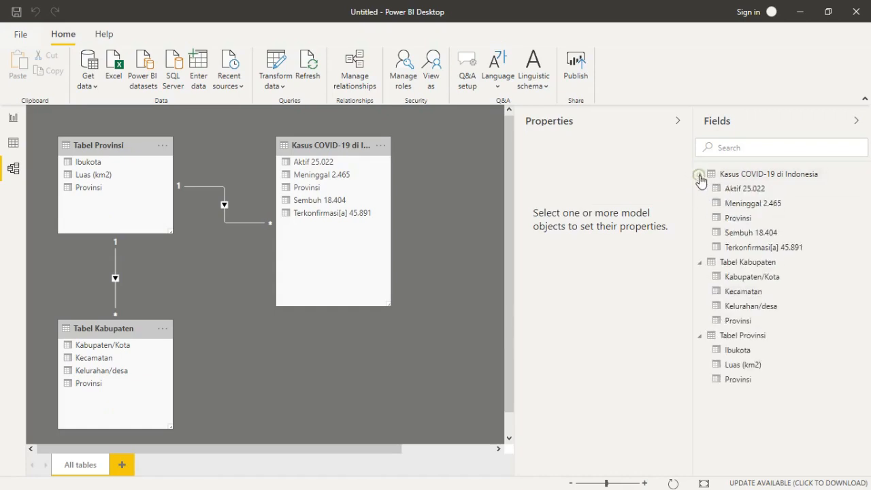
pyautogui.rightClick(787, 191)
pyautogui.click(603, 190)
pyautogui.moveTo(603, 190); pyautogui.dragTo(544, 193)
pyautogui.press('BackSpace')
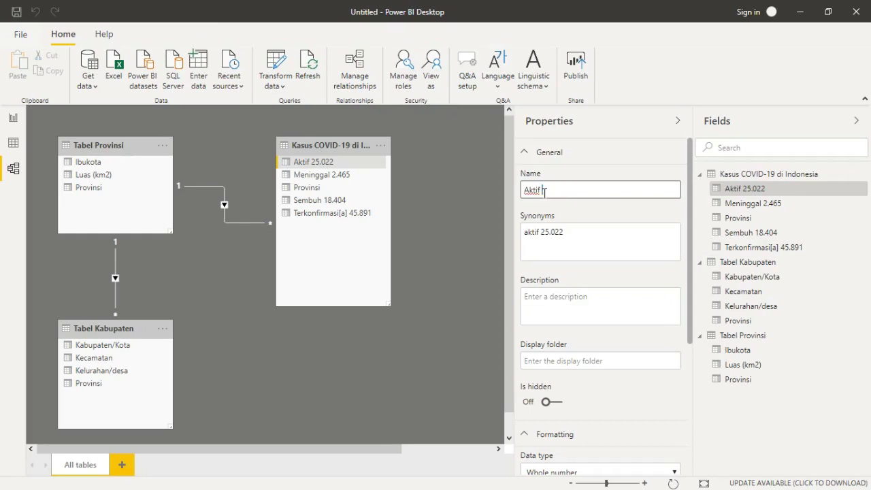
pyautogui.click(820, 203)
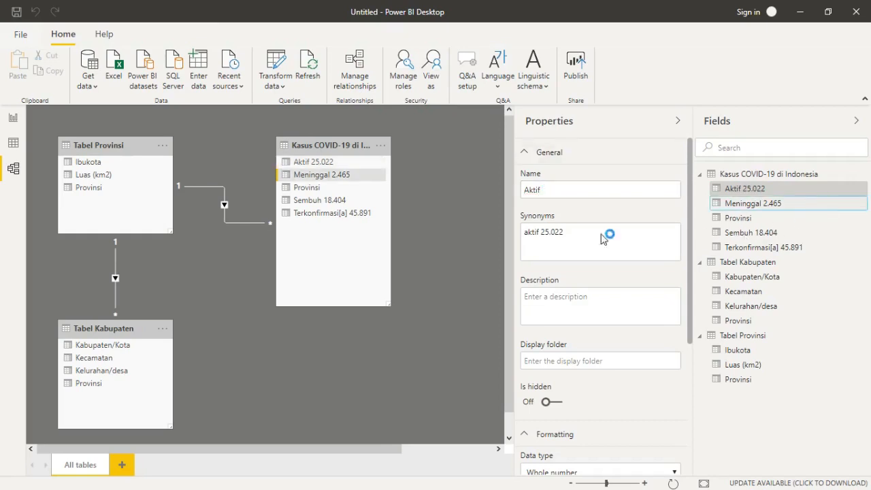
pyautogui.doubleClick(640, 190)
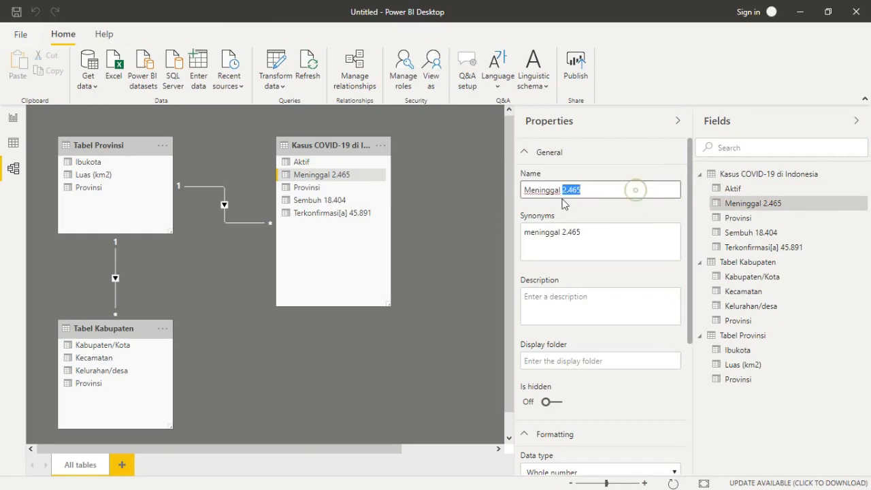
pyautogui.press('BackSpace')
# - Rename the recovered and confirmed-case fields of the Kasus COVID-19 di Indonesia table to Sembuh and Terkonfirmasi
pyautogui.click(761, 234)
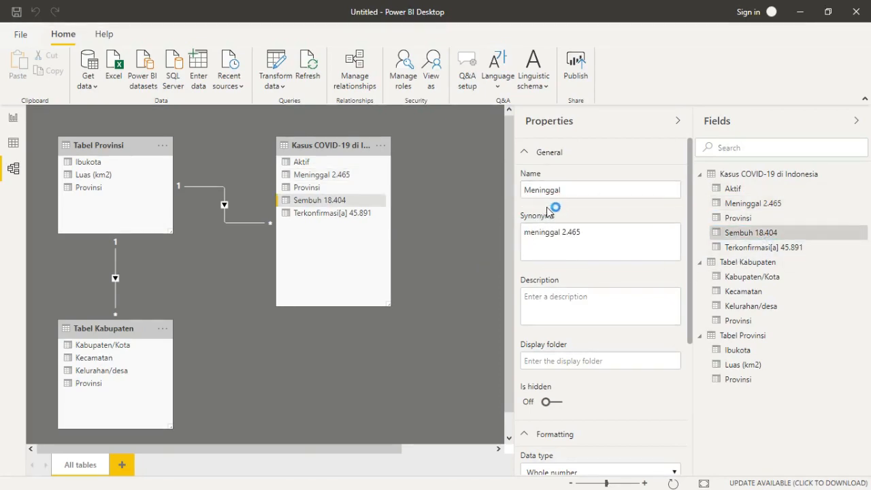
pyautogui.doubleClick(583, 189)
pyautogui.press('BackSpace')
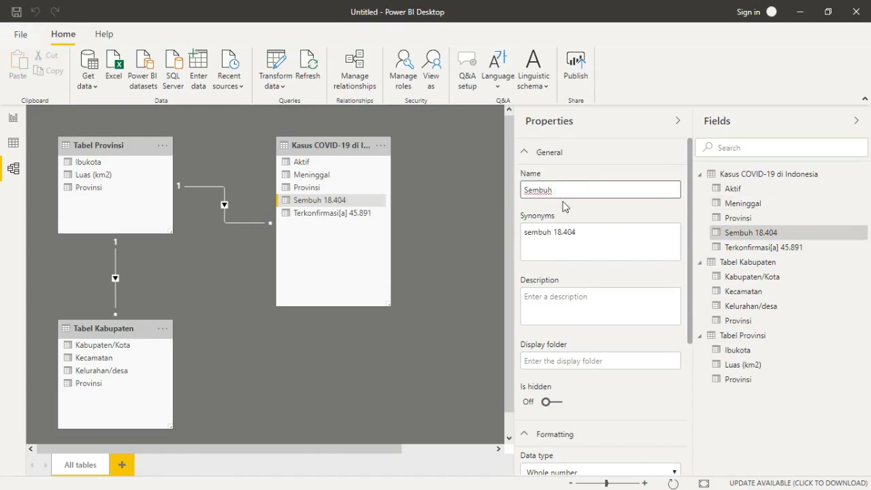
pyautogui.click(775, 247)
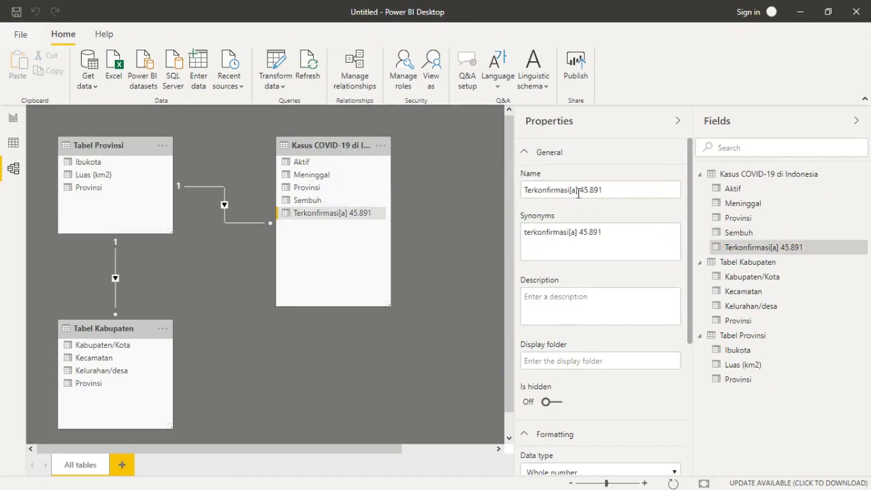
pyautogui.moveTo(617, 189); pyautogui.dragTo(571, 192)
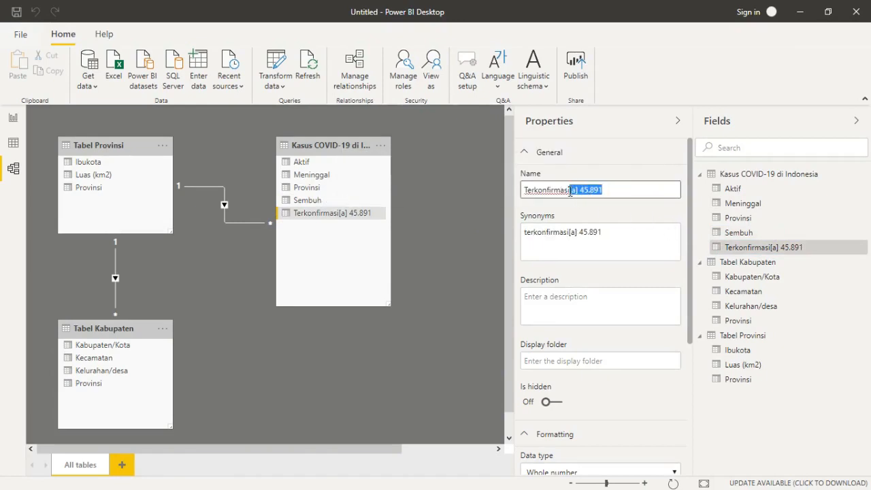
pyautogui.press('BackSpace')
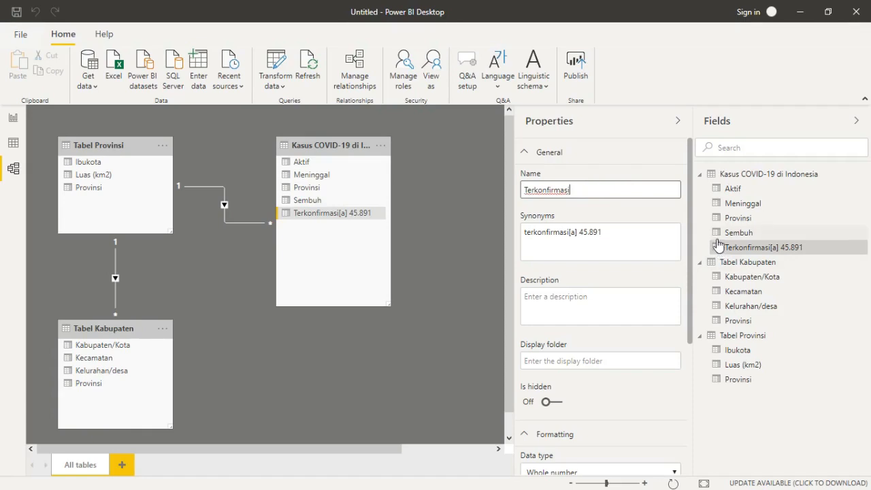
pyautogui.click(629, 203)
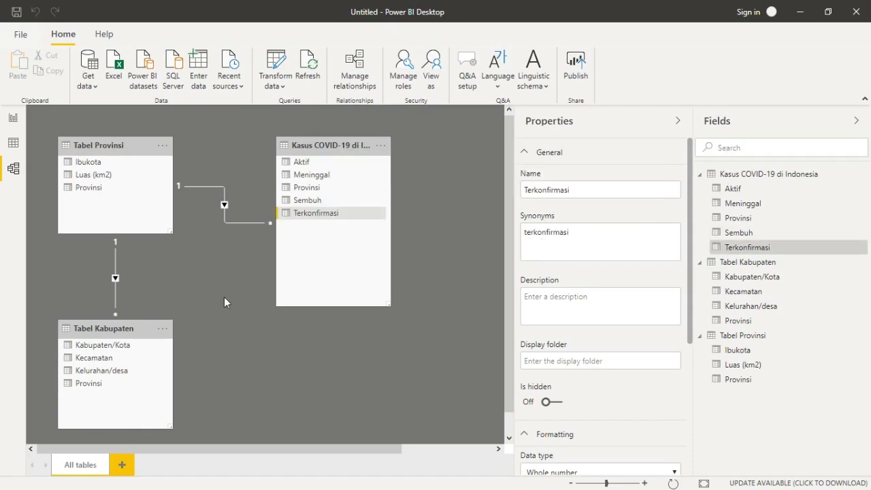
# - Add a table visual to the report page listing the Provinsi field from Tabel Provinsi
pyautogui.click(12, 117)
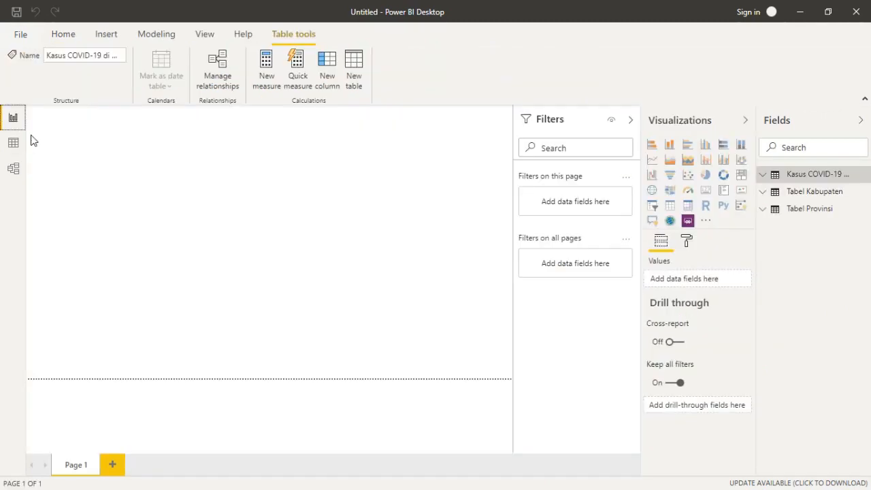
pyautogui.click(35, 159)
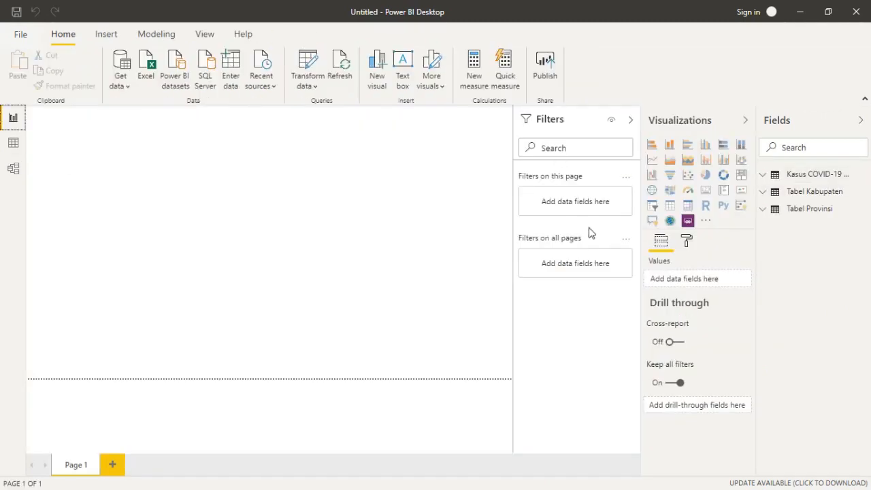
pyautogui.click(786, 216)
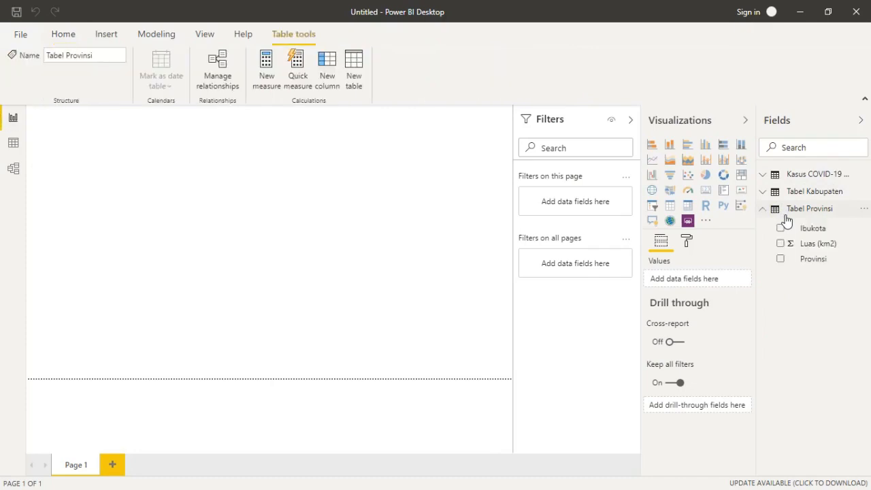
pyautogui.click(781, 261)
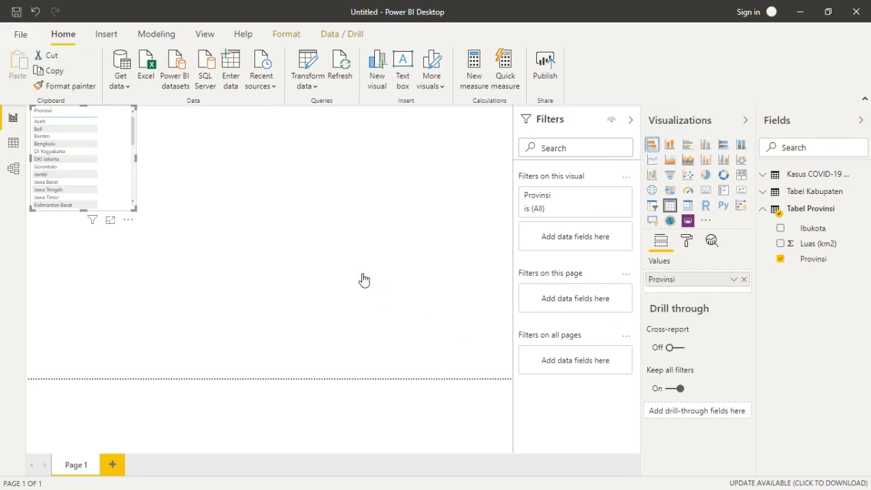
pyautogui.click(227, 267)
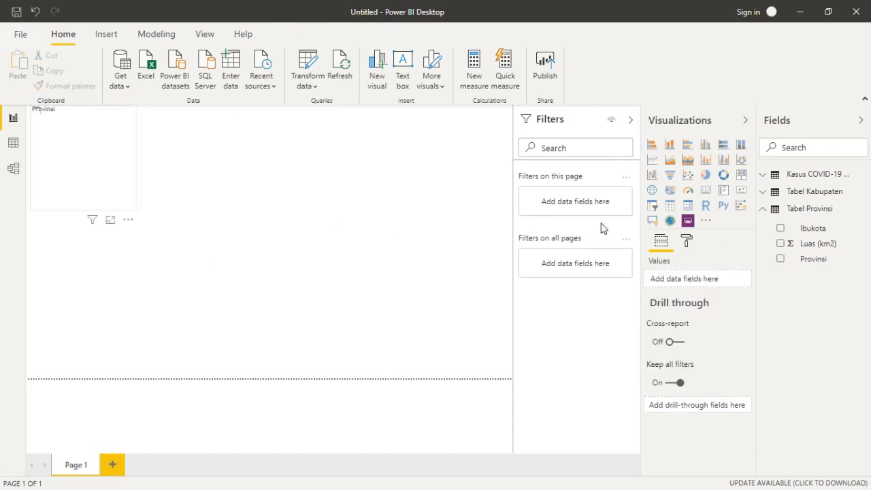
pyautogui.moveTo(809, 257); pyautogui.dragTo(66, 141)
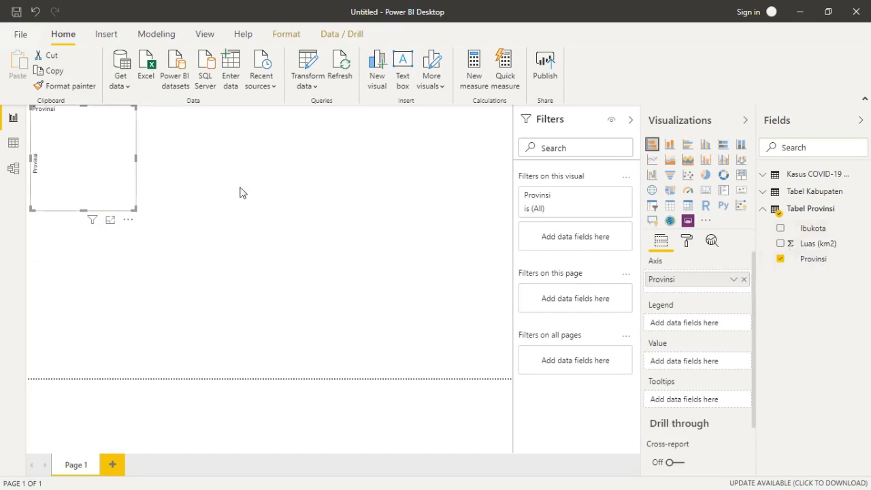
pyautogui.click(671, 206)
pyautogui.click(433, 210)
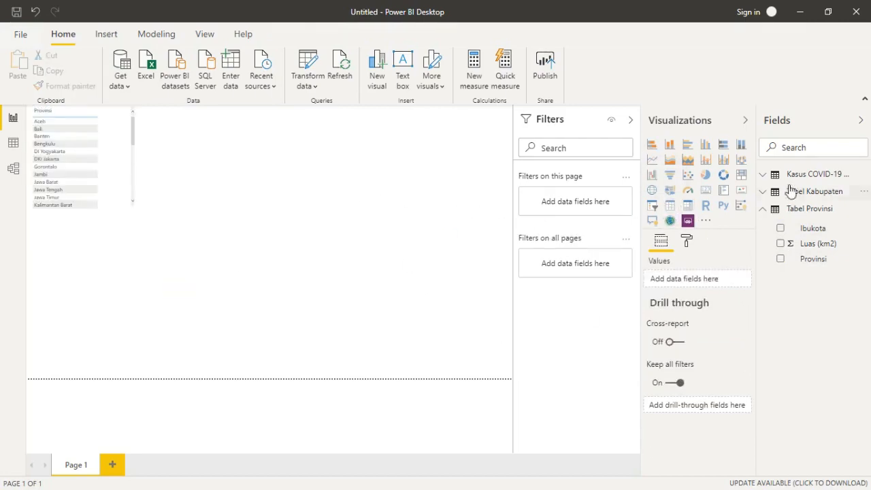
# - Add a stacked column chart with Luas (km2) as its value below the Provinsi table and extend it to the page's lower edge
pyautogui.click(671, 147)
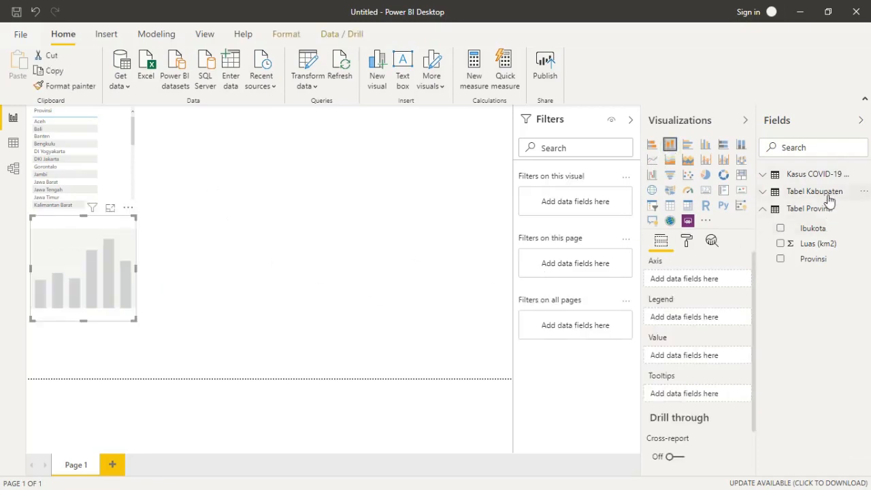
pyautogui.click(781, 244)
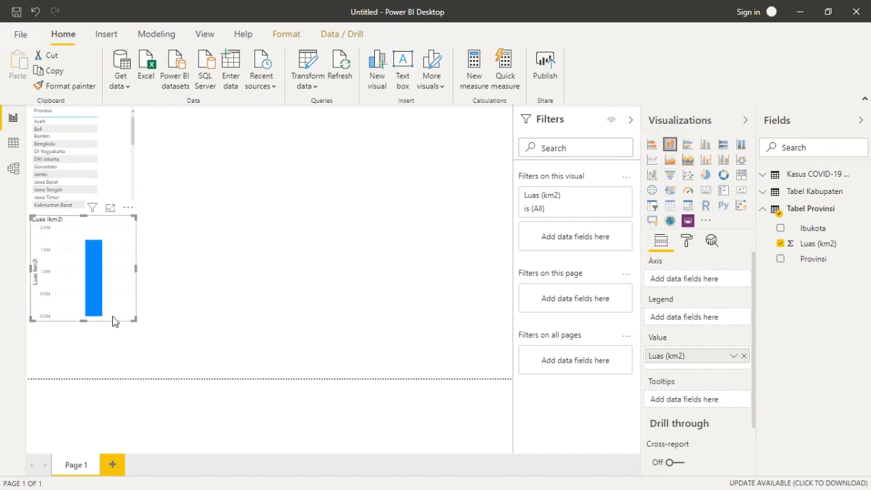
pyautogui.moveTo(85, 325); pyautogui.dragTo(80, 378)
pyautogui.click(199, 337)
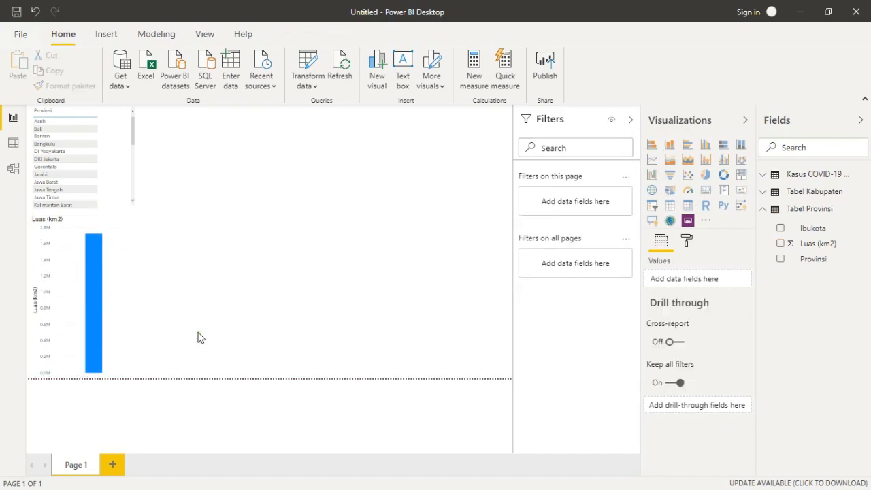
pyautogui.scroll(-5, 72, 162)
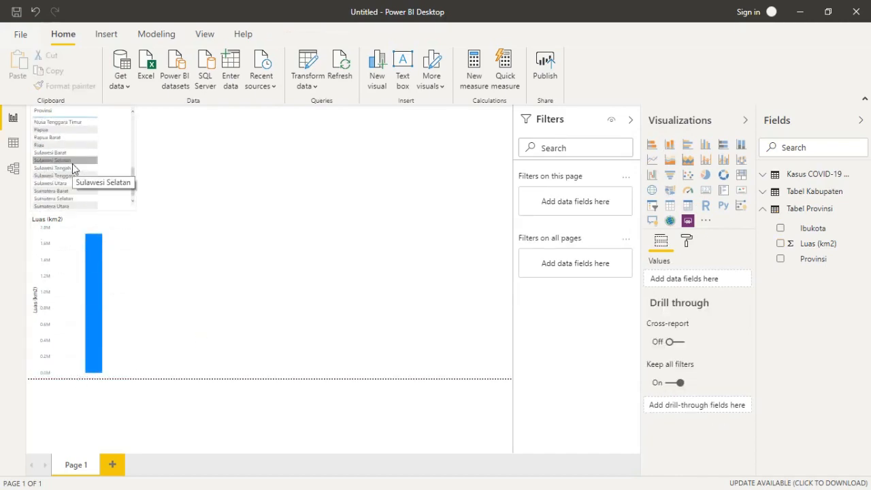
pyautogui.scroll(6, 72, 163)
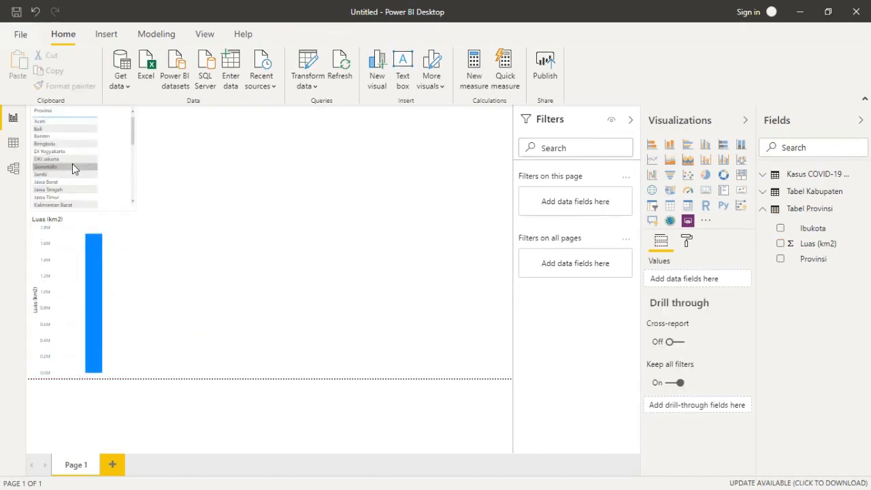
# - Highlight Aceh from the Provinsi table and check its share in the Luas (km2) chart
pyautogui.click(77, 128)
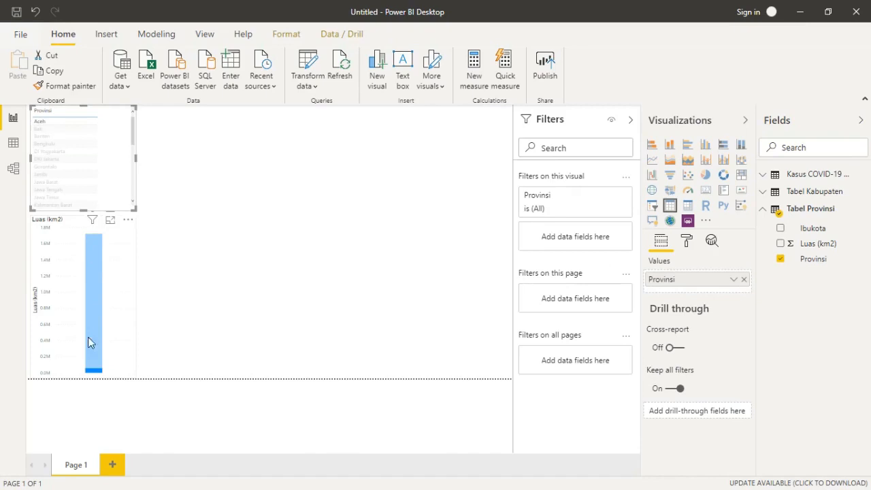
pyautogui.moveTo(91, 376)
pyautogui.click(214, 259)
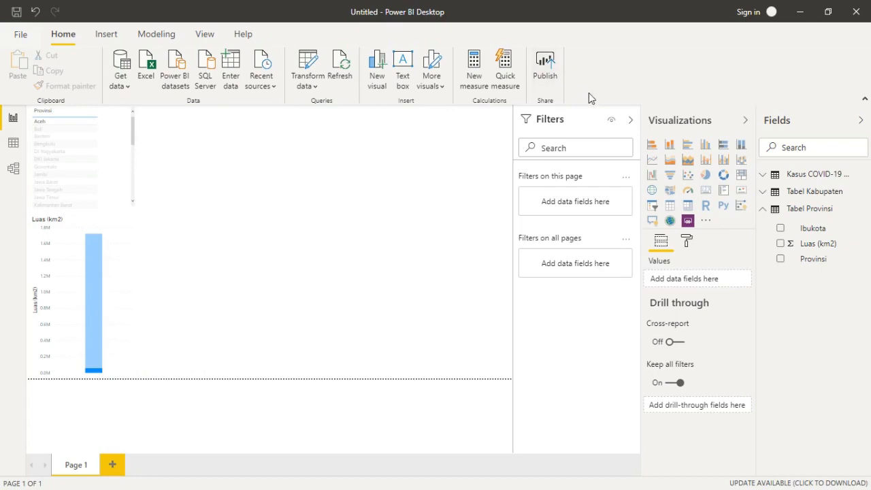
# - Collapse Tabel Provinsi, expand the fields of Tabel Kabupaten and try to add a funnel chart
pyautogui.click(764, 209)
pyautogui.click(763, 192)
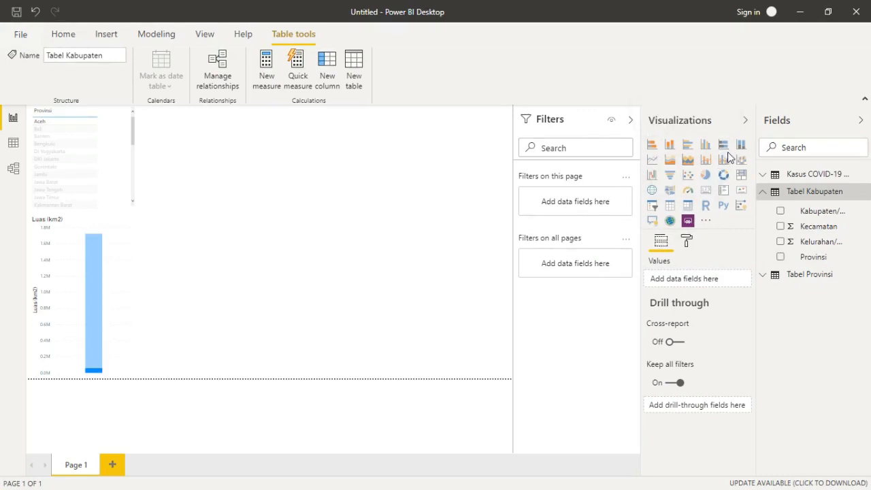
pyautogui.click(670, 178)
pyautogui.click(257, 189)
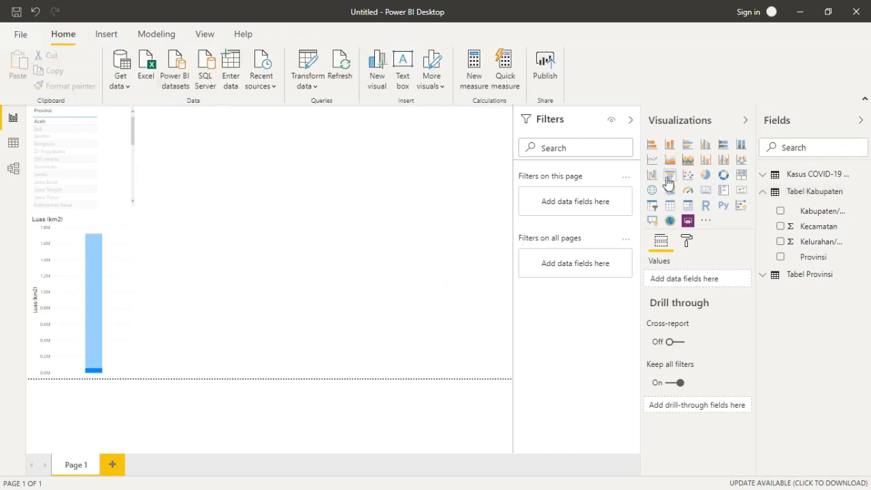
pyautogui.click(92, 177)
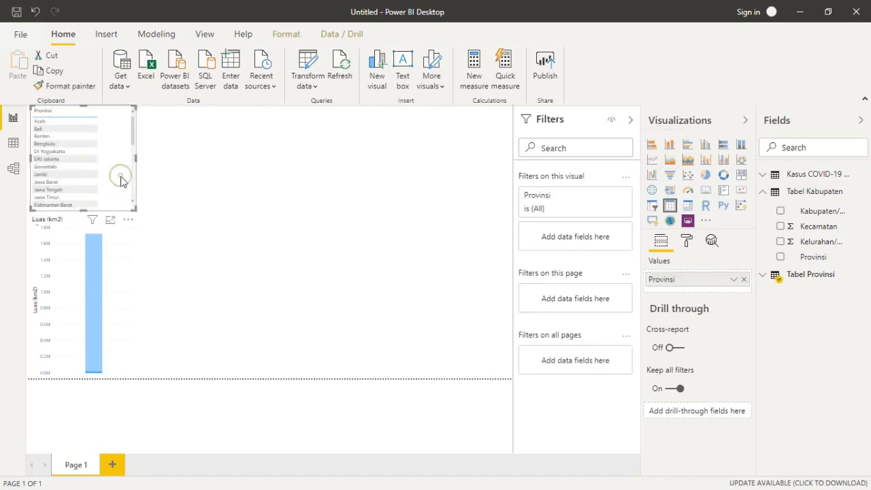
pyautogui.doubleClick(201, 178)
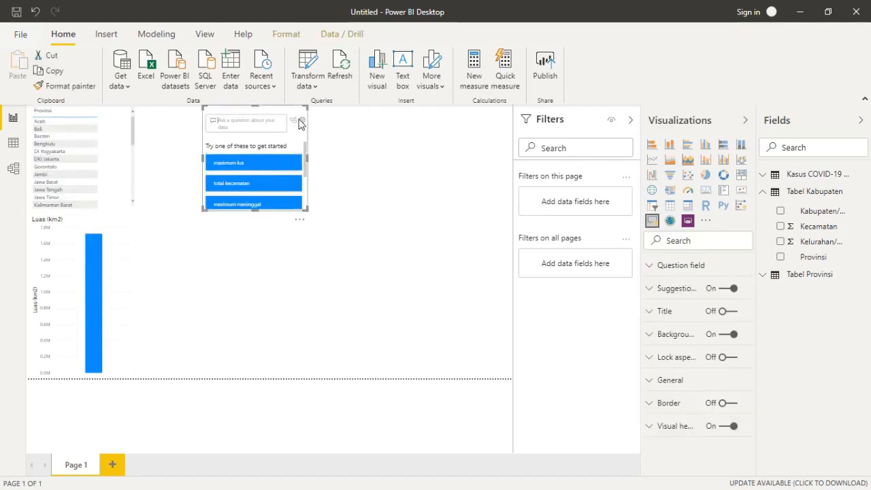
pyautogui.moveTo(283, 123); pyautogui.dragTo(282, 136)
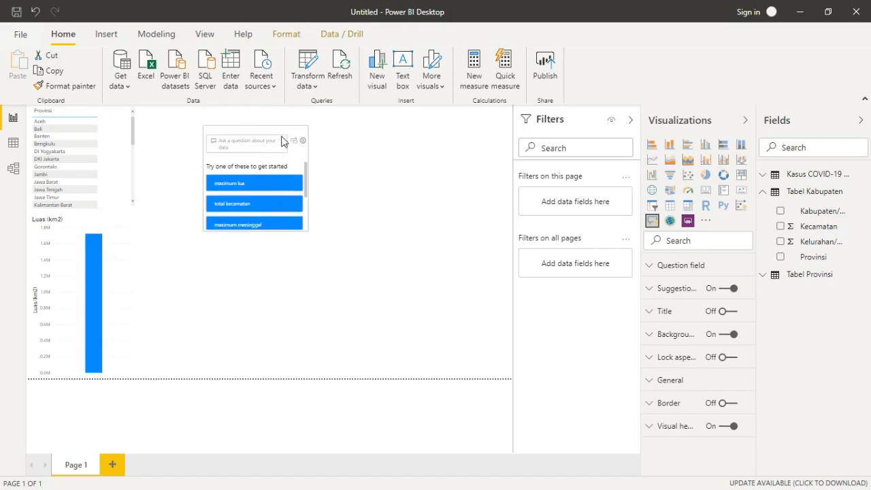
pyautogui.press('Delete')
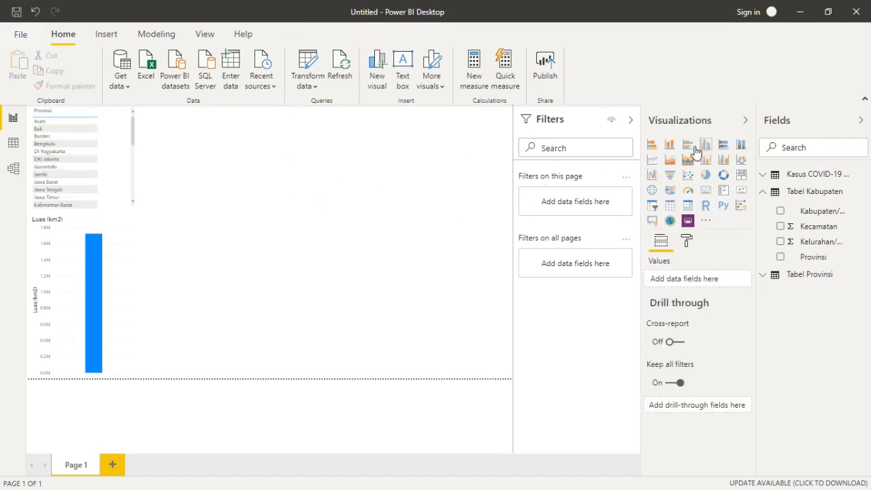
# - Add a funnel chart with the count of Kabupaten/Kota from Tabel Kabupaten as its value
pyautogui.click(667, 175)
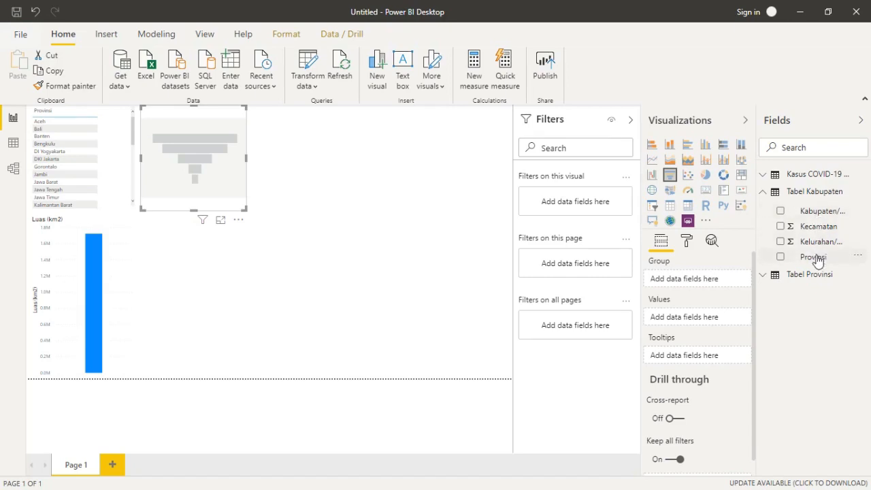
pyautogui.moveTo(822, 216); pyautogui.dragTo(704, 318)
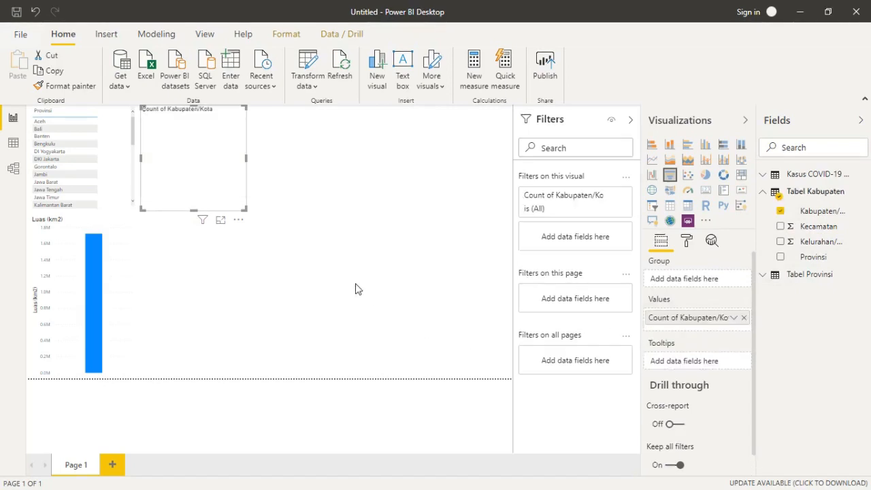
pyautogui.moveTo(216, 174)
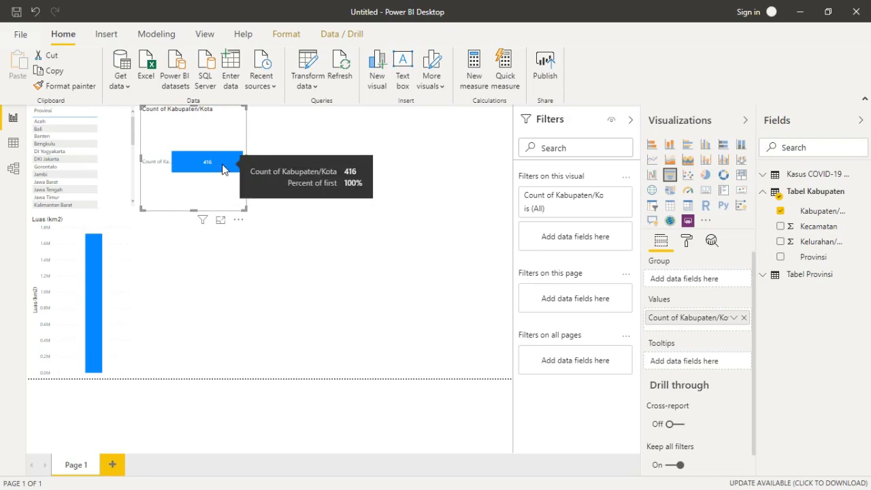
# - Highlight Aceh and Bali from the Provinsi table and check their Kabupaten/Kota counts in the funnel chart
pyautogui.click(66, 122)
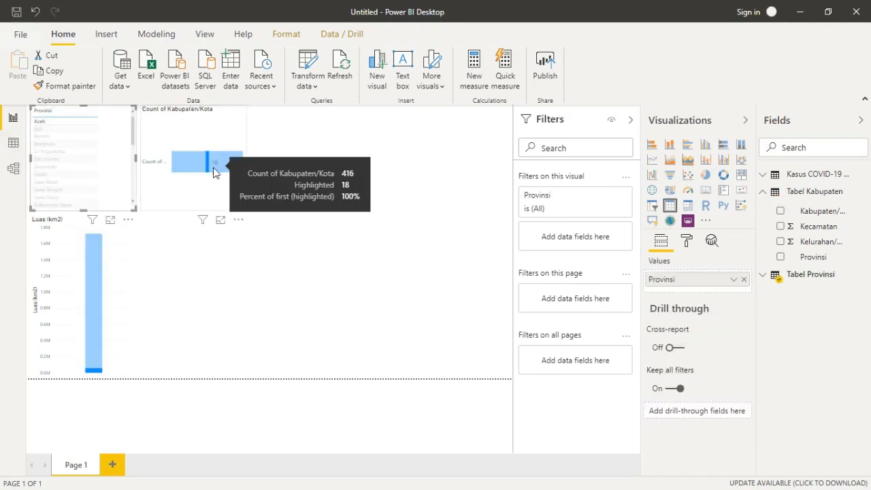
pyautogui.click(59, 130)
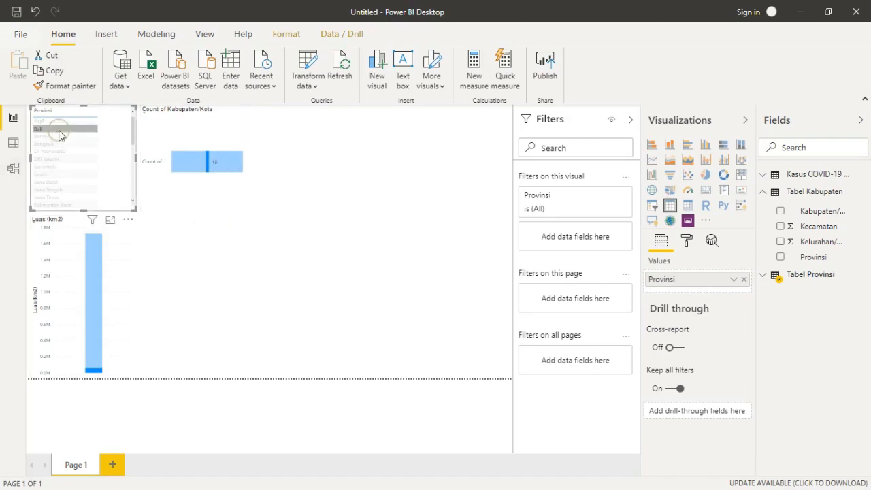
pyautogui.click(58, 123)
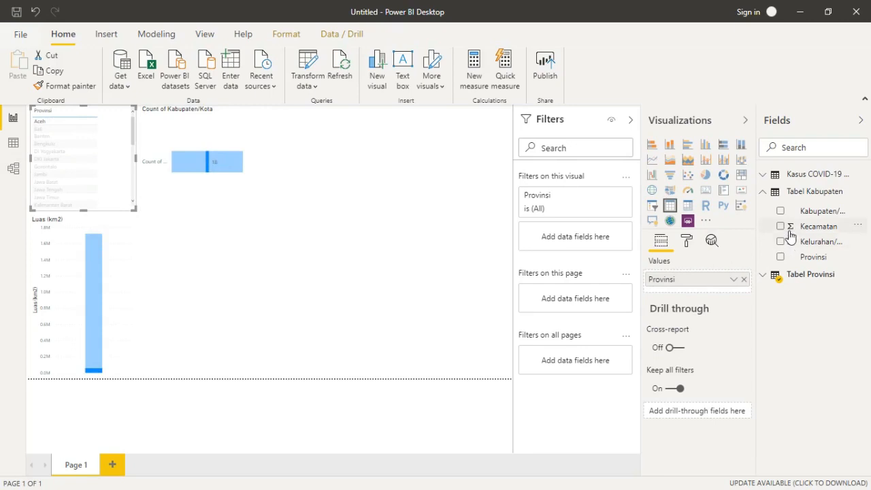
# - Add the Kecamatan field as a second value of the Kabupaten/Kota funnel chart
pyautogui.click(230, 120)
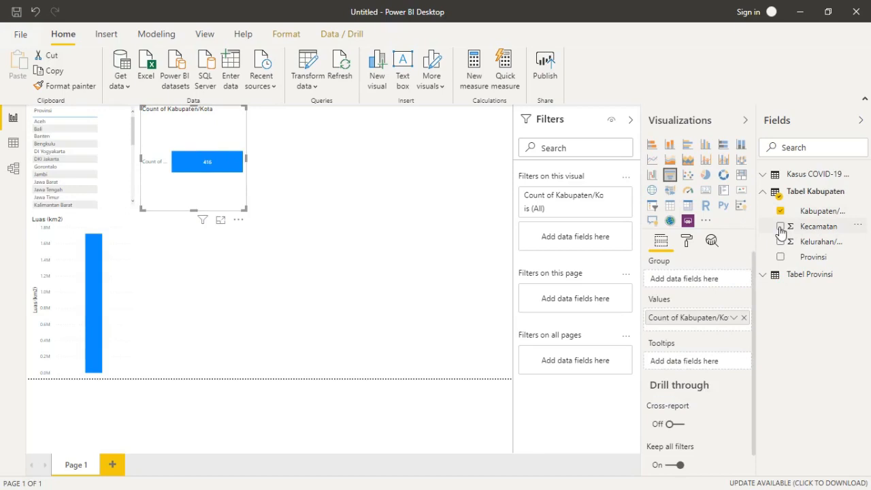
pyautogui.click(781, 228)
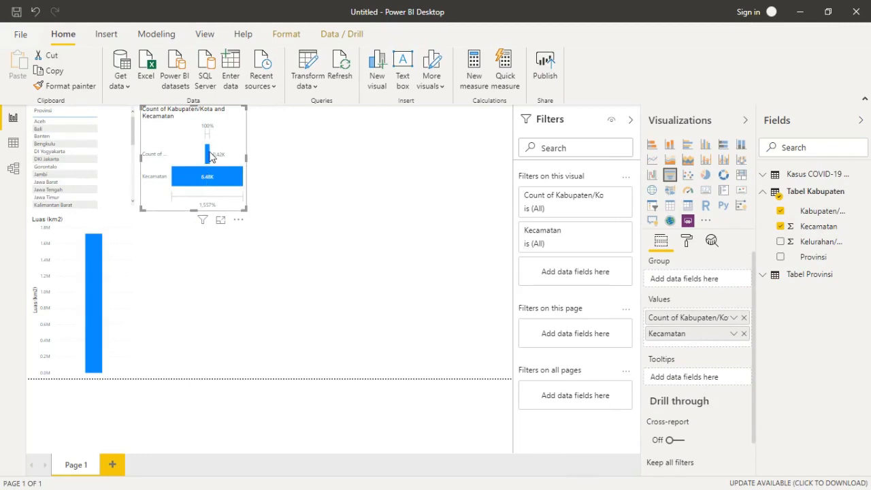
pyautogui.moveTo(212, 181)
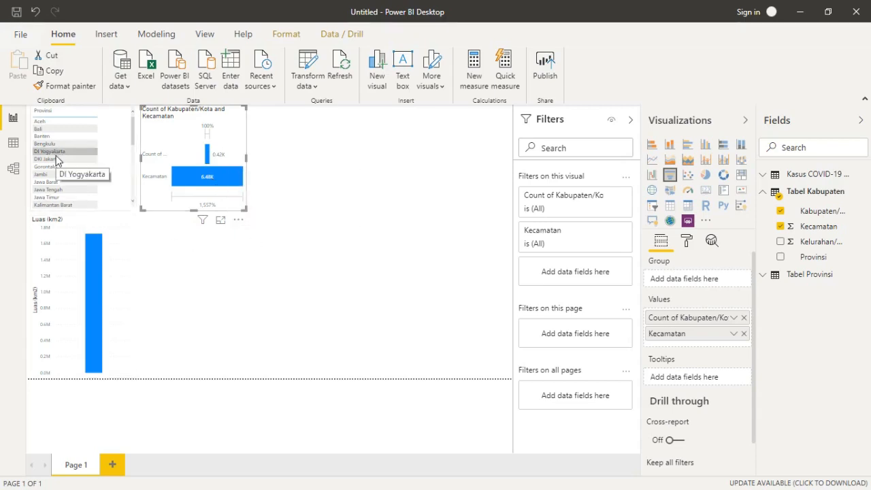
# - Compare the Kabupaten/Kota and Kecamatan values in the funnel chart for DI Yogyakarta, DKI Jakarta and Bengkulu
pyautogui.click(41, 152)
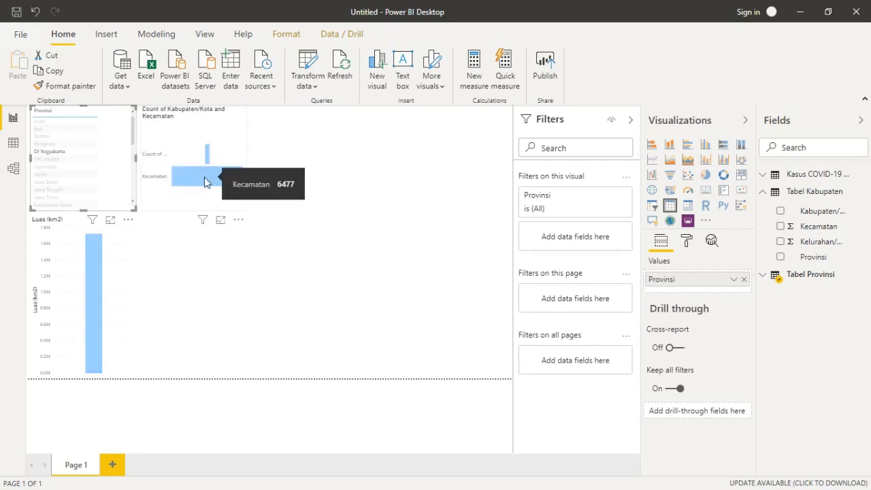
pyautogui.click(81, 153)
pyautogui.click(81, 160)
pyautogui.click(81, 152)
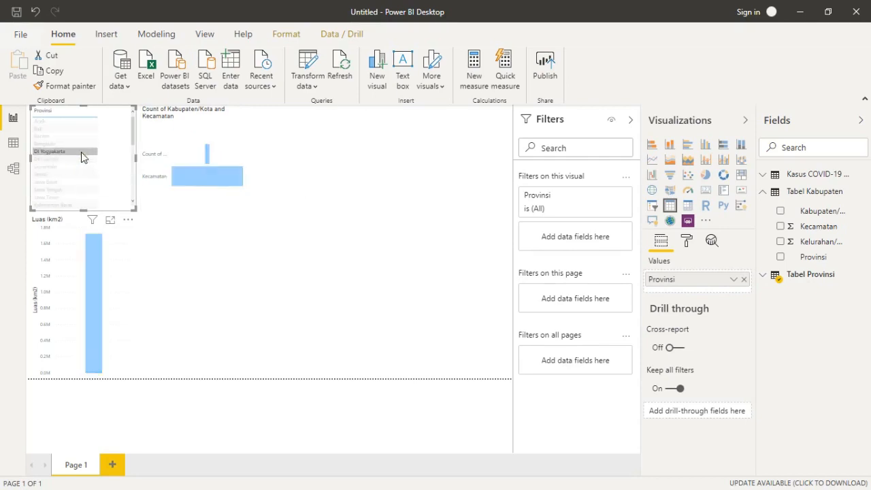
pyautogui.click(81, 145)
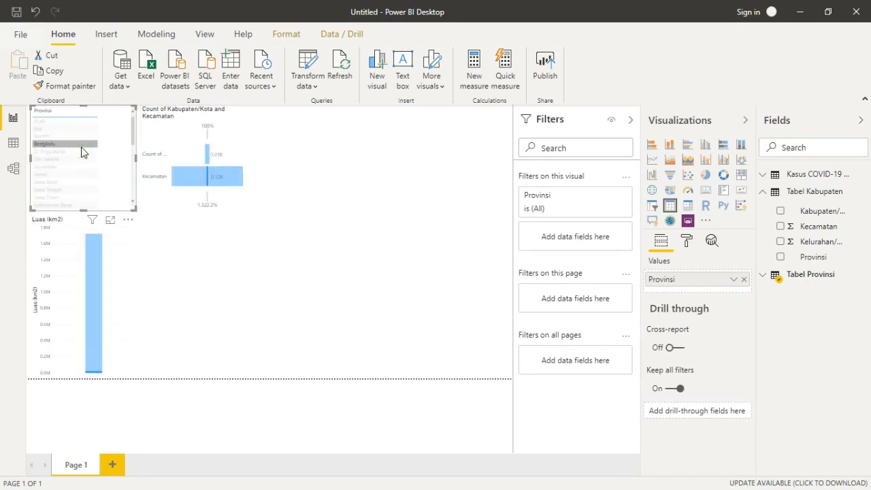
pyautogui.click(81, 152)
pyautogui.moveTo(216, 186)
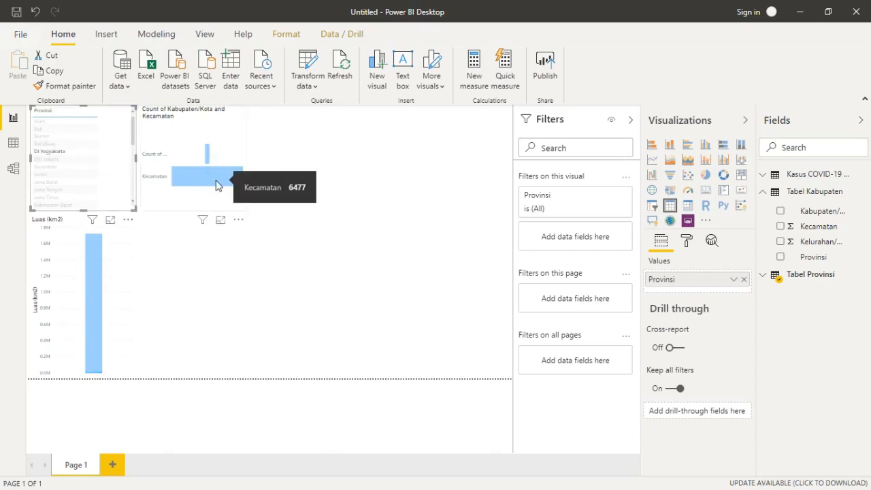
pyautogui.click(68, 143)
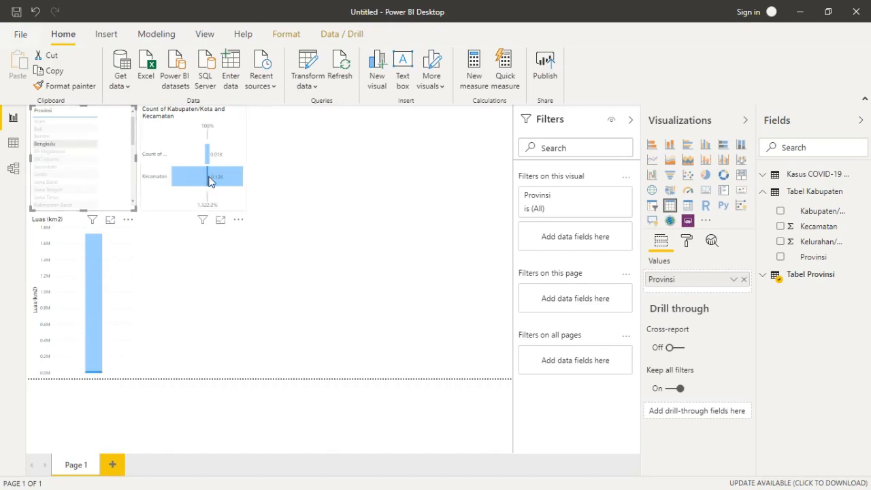
pyautogui.moveTo(210, 180)
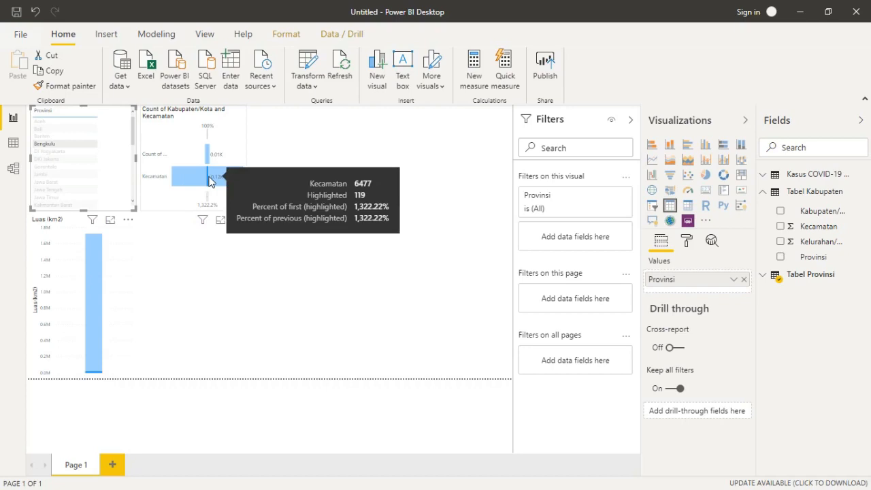
pyautogui.click(213, 277)
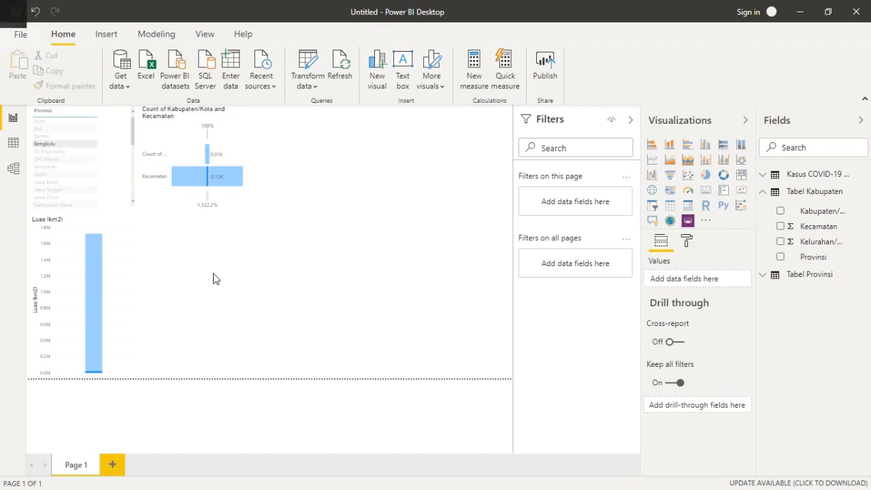
# - Switch to Microsoft Edge and open the Daftar kabupaten di Indonesia Wikipedia page
pyautogui.hotkey('alt', 'Tab')
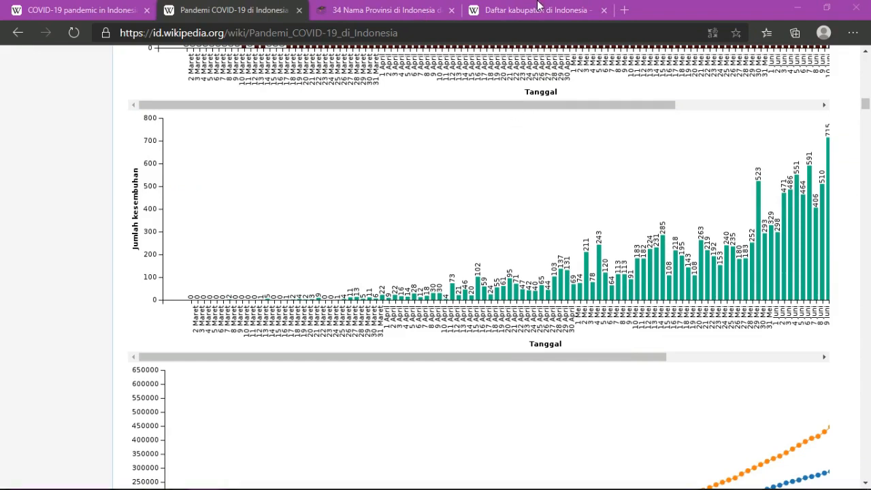
pyautogui.click(540, 11)
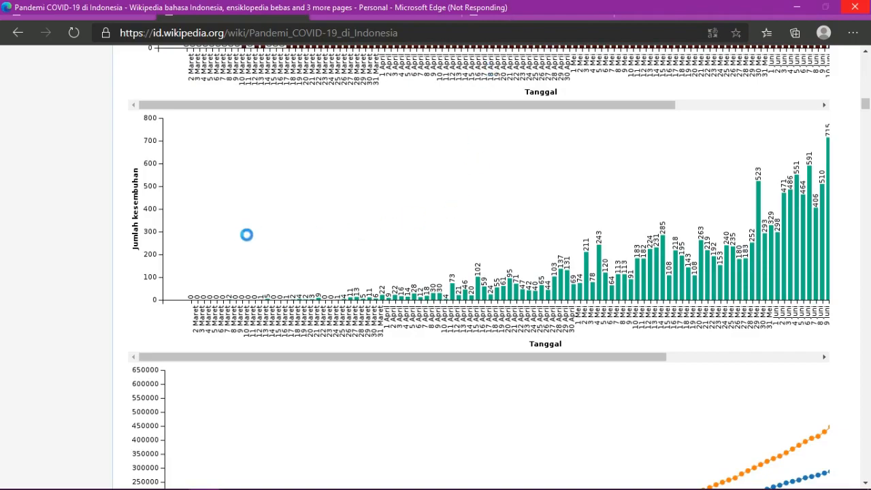
pyautogui.hotkey('alt', 'Tab')
pyautogui.hotkey('alt', 'Tab')
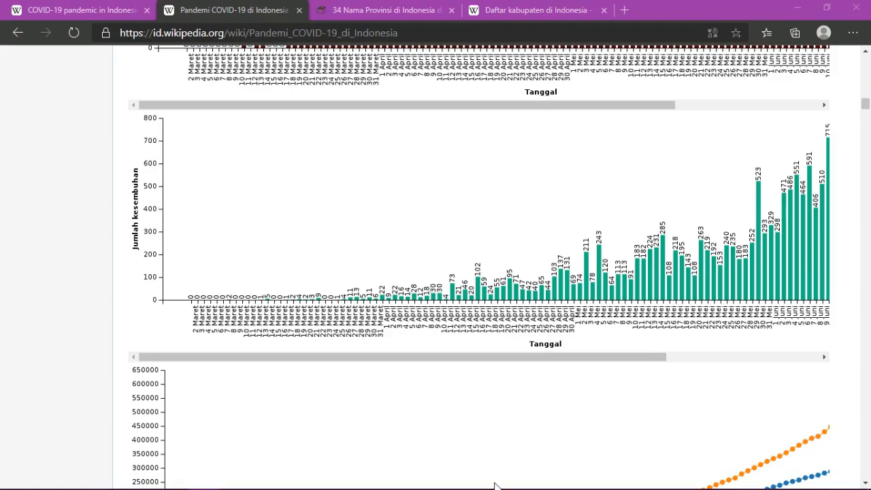
pyautogui.moveTo(497, 487)
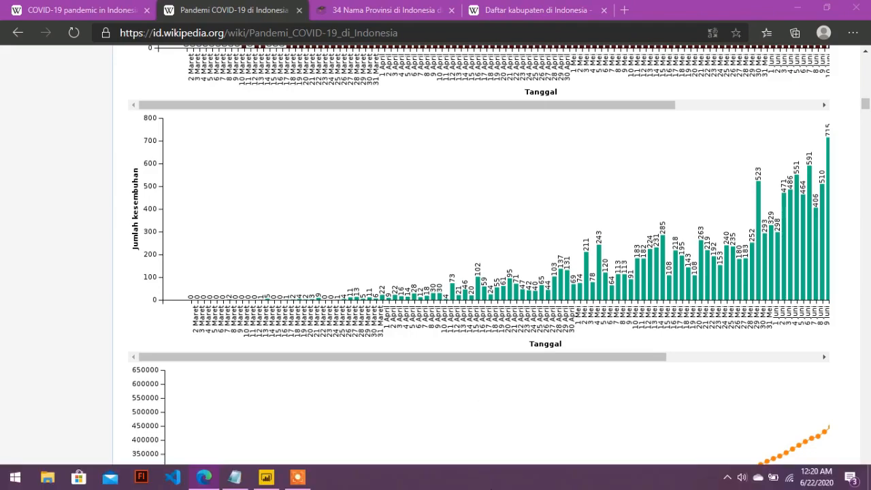
pyautogui.click(540, 12)
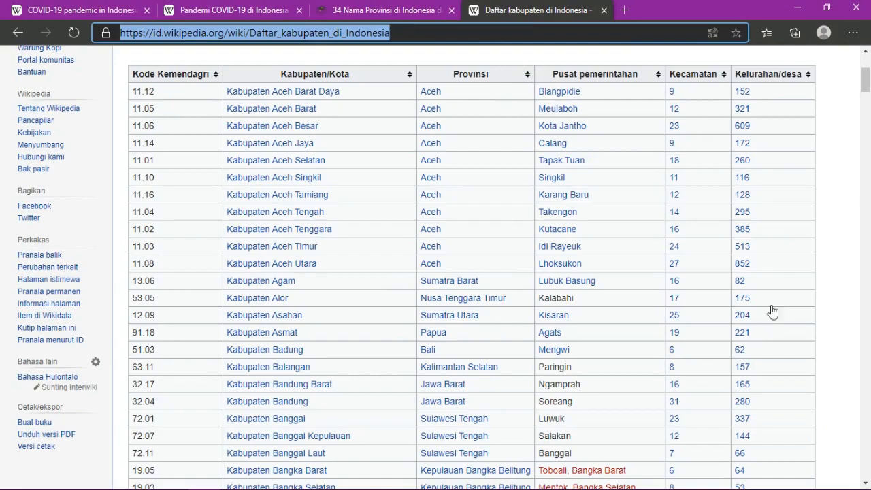
# - Sort the regency table by Provinsi in descending order and examine how the province names are written
pyautogui.scroll(-3, 858, 177)
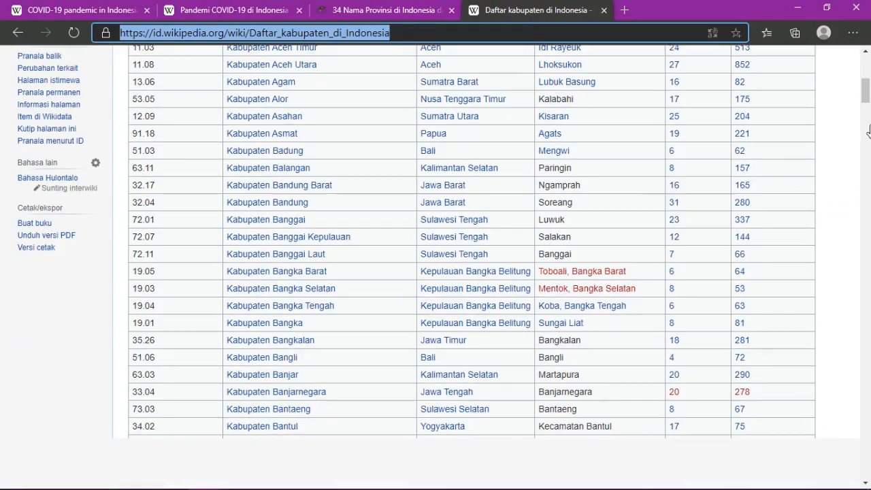
pyautogui.click(814, 173)
pyautogui.scroll(4, 797, 195)
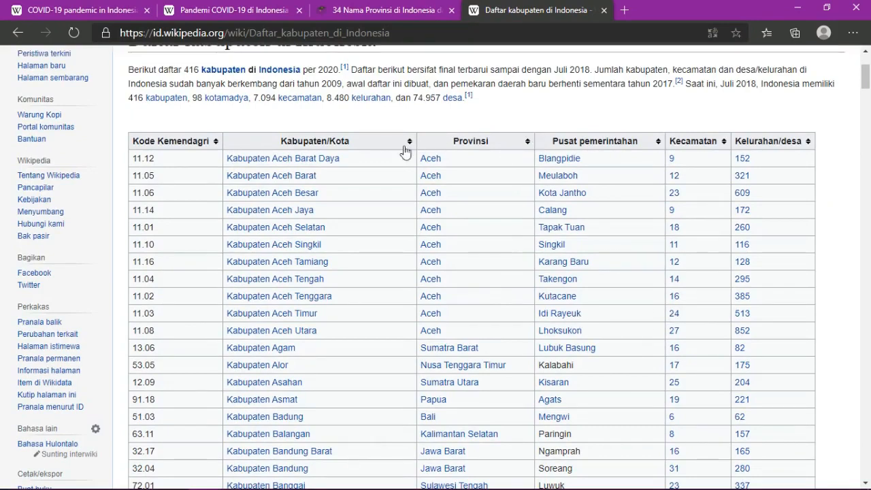
pyautogui.click(527, 143)
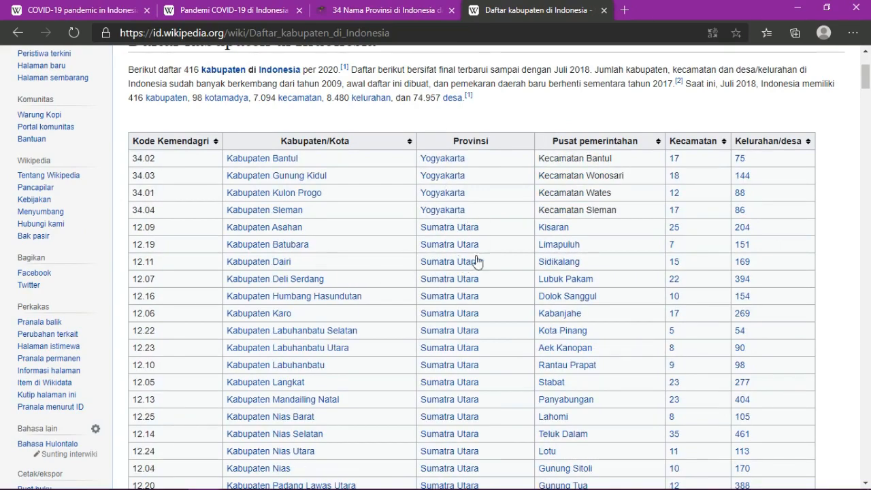
pyautogui.scroll(-10, 630, 405)
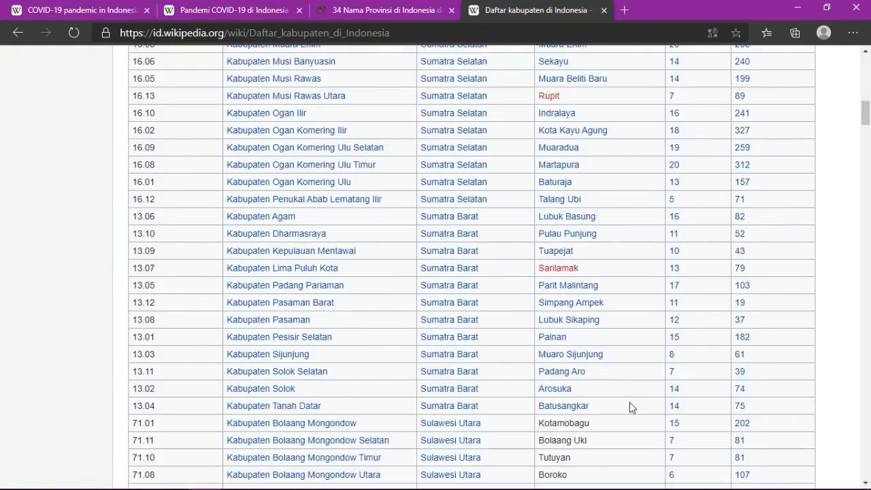
# - Return to Power BI Desktop and look through the province names in the Provinsi table
pyautogui.hotkey('alt', 'Tab')
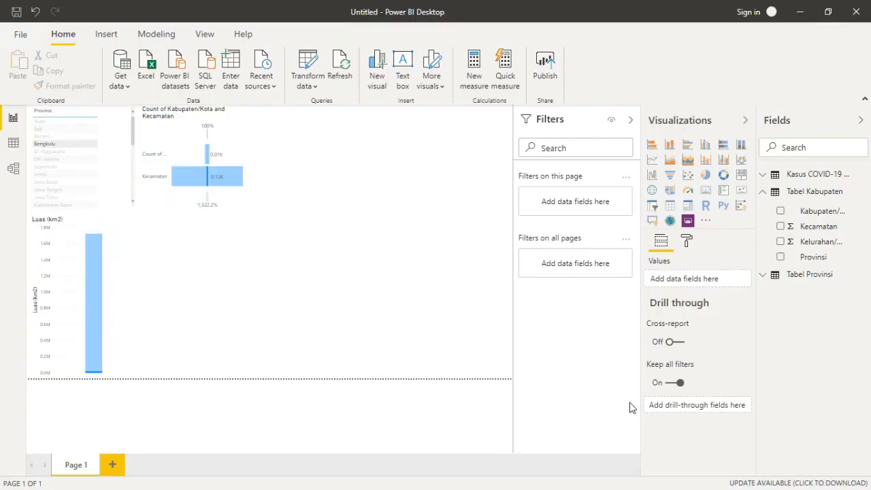
pyautogui.scroll(-5, 87, 179)
pyautogui.scroll(-1, 86, 179)
pyautogui.scroll(3, 82, 188)
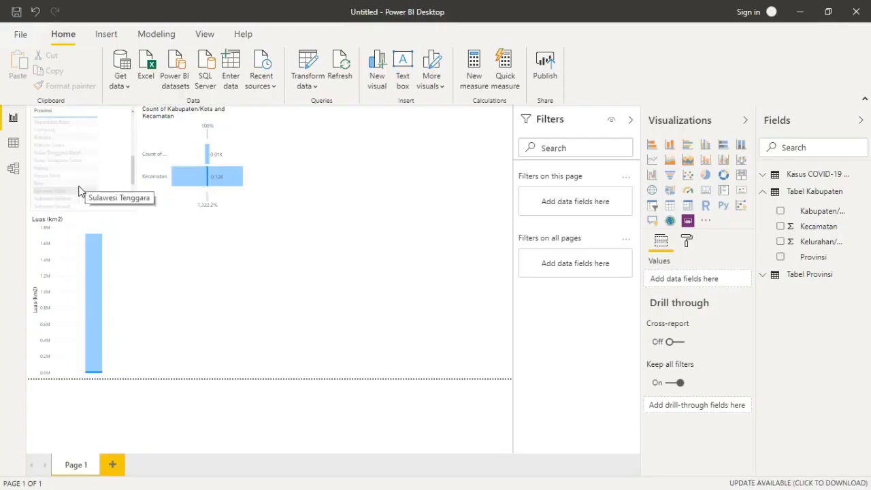
# - Highlight DI Yogyakarta in the Provinsi table and look at its values in the Kabupaten/Kota and Kecamatan funnel chart
pyautogui.scroll(3, 75, 156)
pyautogui.scroll(5, 76, 156)
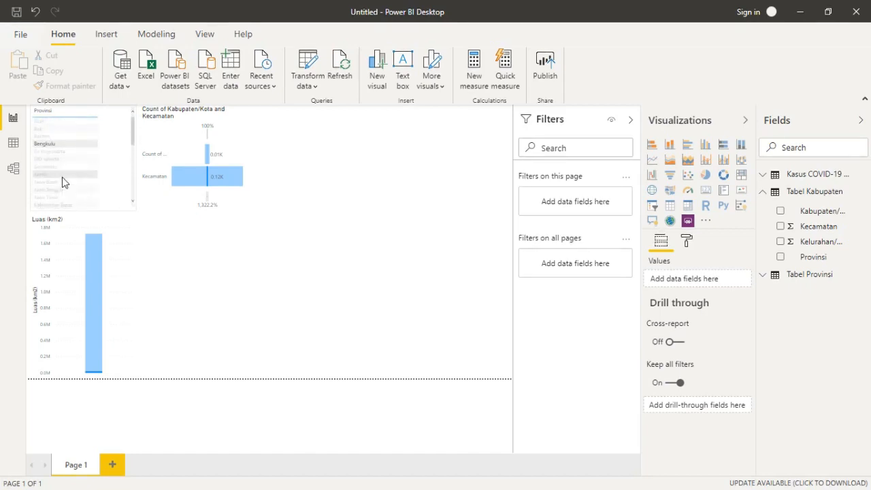
pyautogui.click(70, 152)
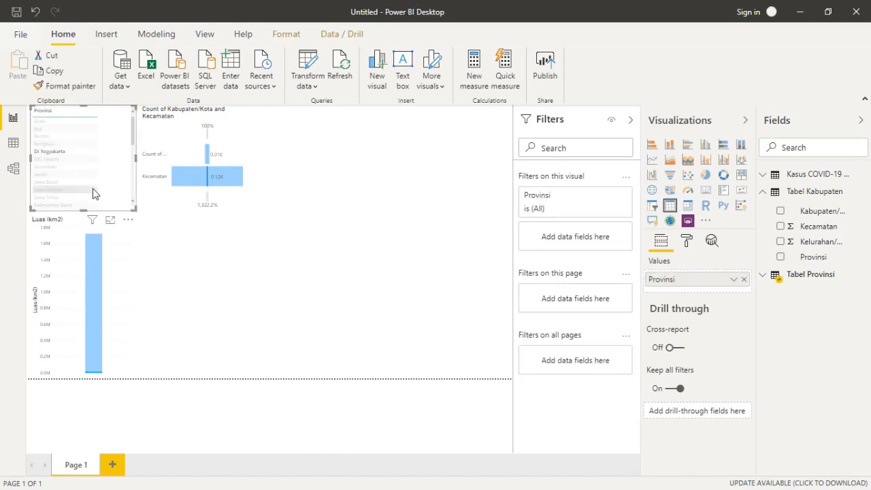
pyautogui.click(221, 198)
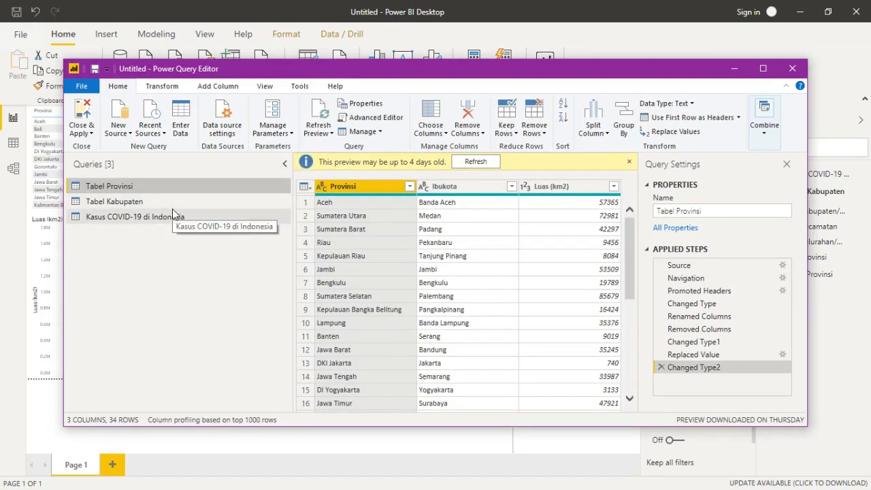
# - In the Power Query Editor, replace Yogyakarta with DI Yogyakarta in the Provinsi column of the Tabel Kabupaten query
pyautogui.click(173, 202)
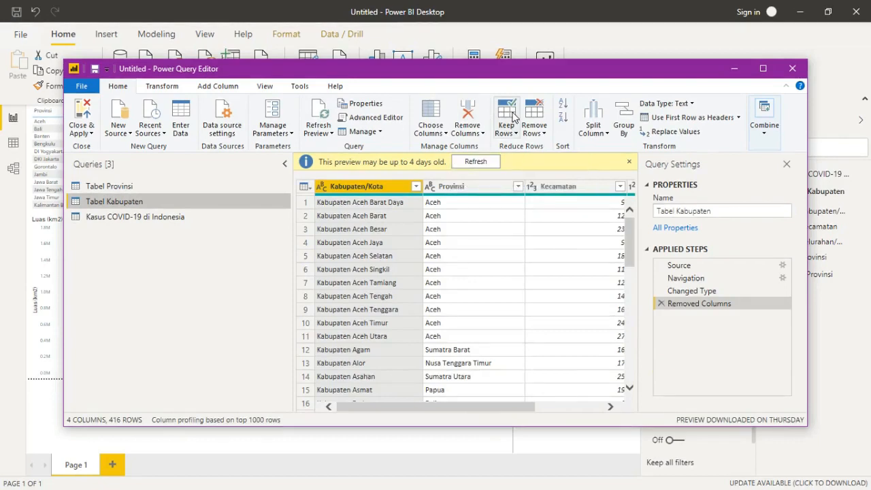
pyautogui.click(168, 87)
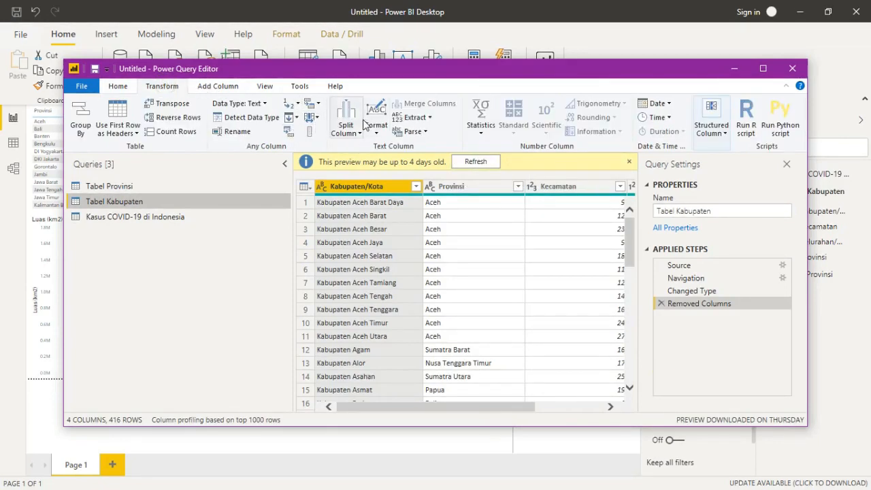
pyautogui.scroll(-8, 465, 285)
pyautogui.scroll(-4, 466, 284)
pyautogui.scroll(11, 466, 284)
pyautogui.scroll(-2, 465, 284)
pyautogui.scroll(4, 477, 279)
pyautogui.click(445, 186)
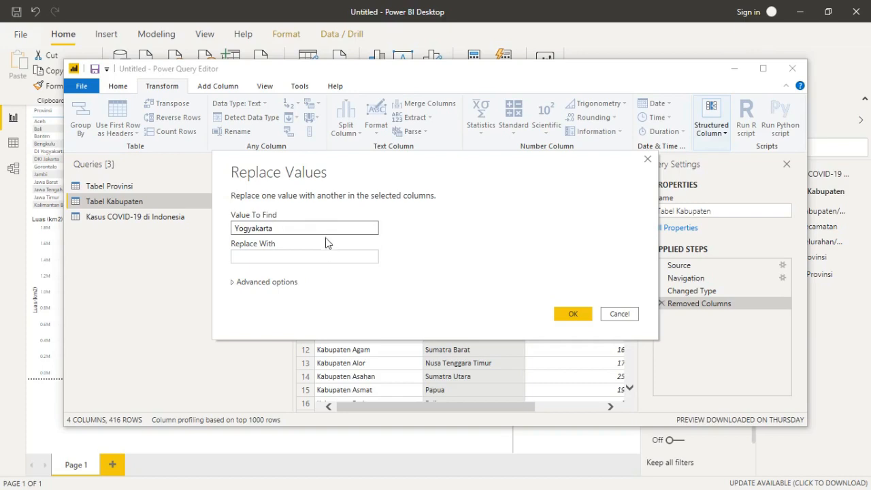
pyautogui.hotkey('ctrl', 'a')
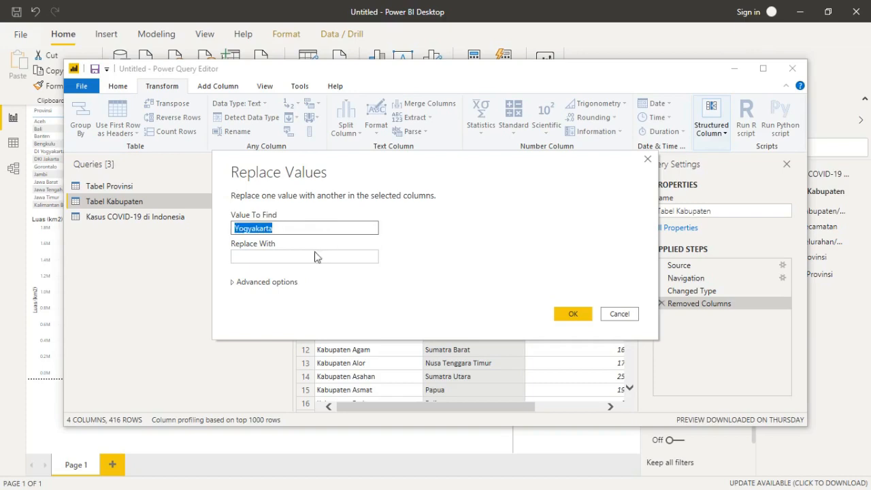
pyautogui.click(317, 254)
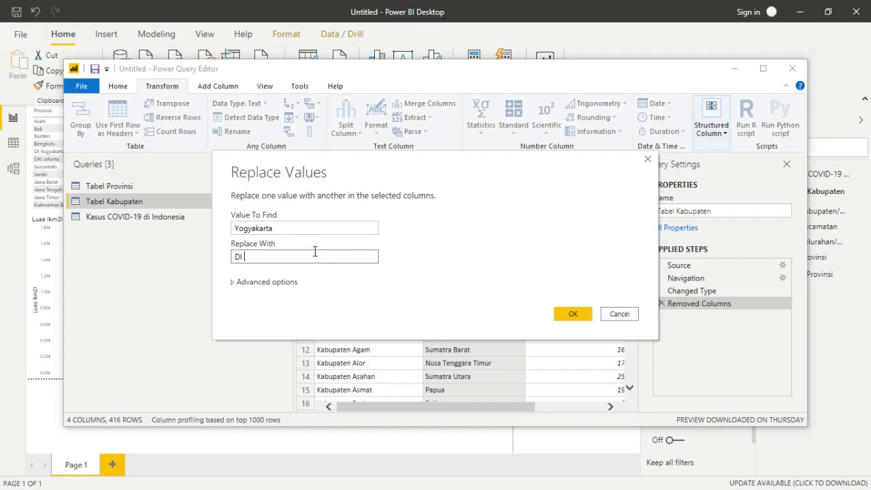
pyautogui.write('DI Yogyakarta')
pyautogui.click(568, 315)
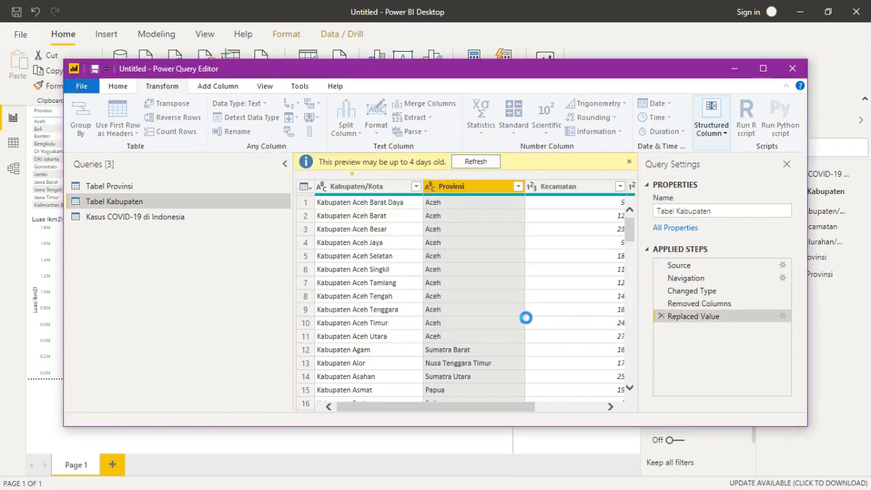
# - Look through the Provinsi column of Tabel Kabupaten to check the Yogyakarta rows and how Jakarta is written
pyautogui.scroll(-5, 526, 318)
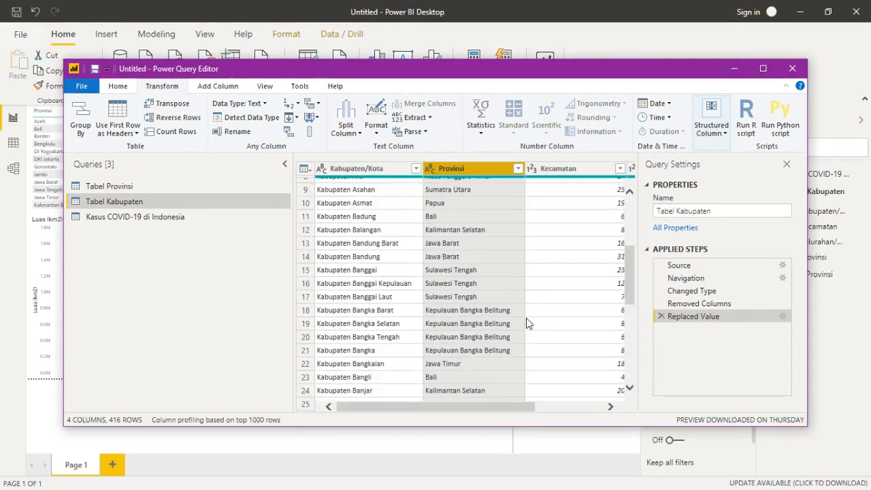
pyautogui.scroll(-2, 526, 317)
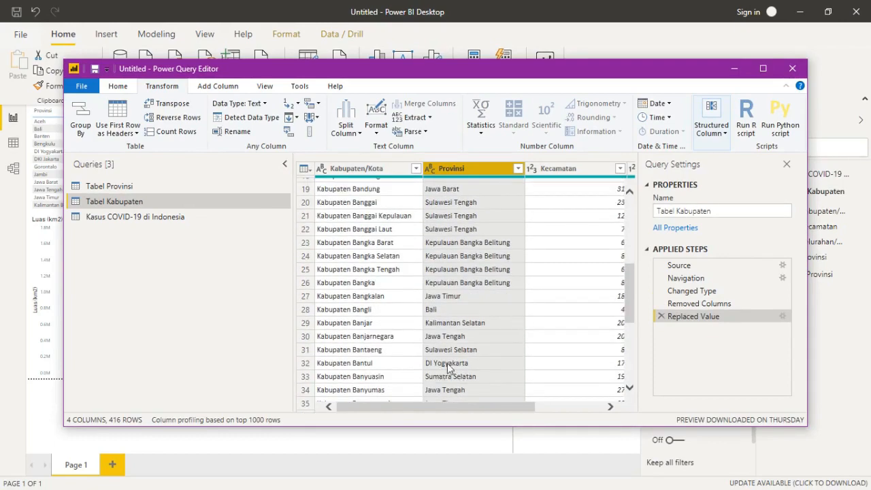
pyautogui.scroll(-2, 451, 368)
pyautogui.scroll(-3, 450, 368)
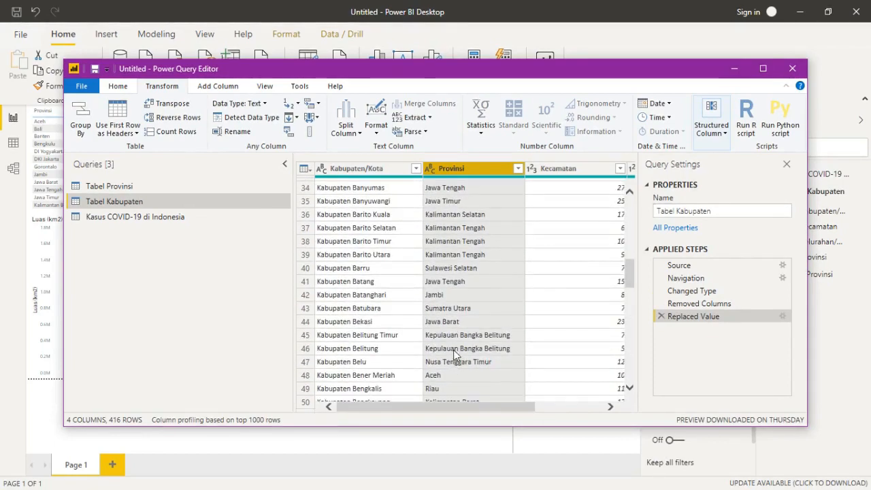
pyautogui.scroll(-3, 454, 349)
pyautogui.scroll(-6, 454, 347)
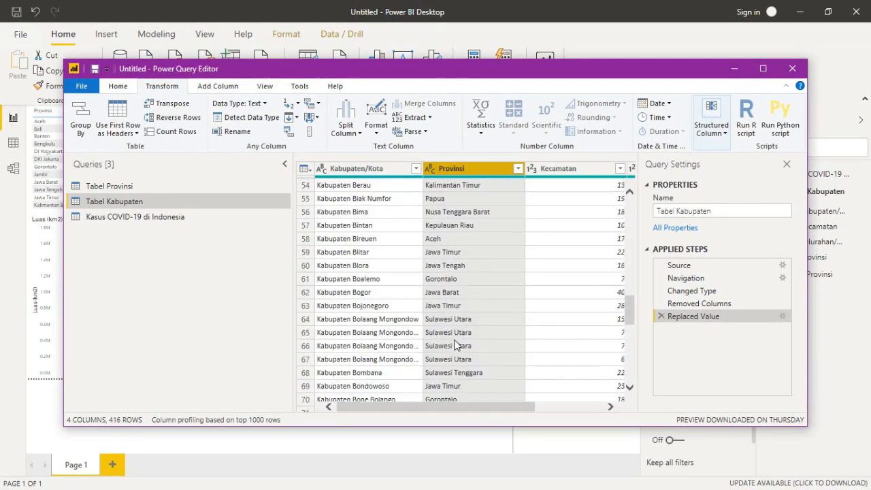
pyautogui.scroll(-7, 455, 337)
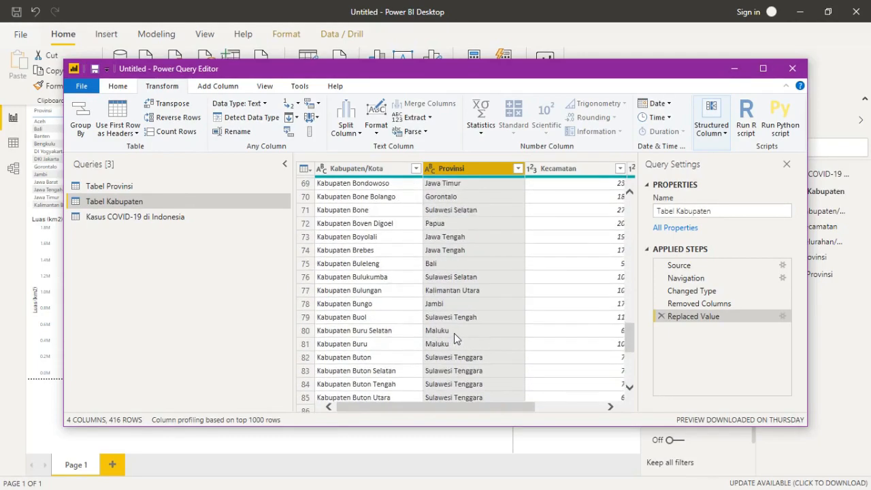
pyautogui.scroll(-5, 454, 333)
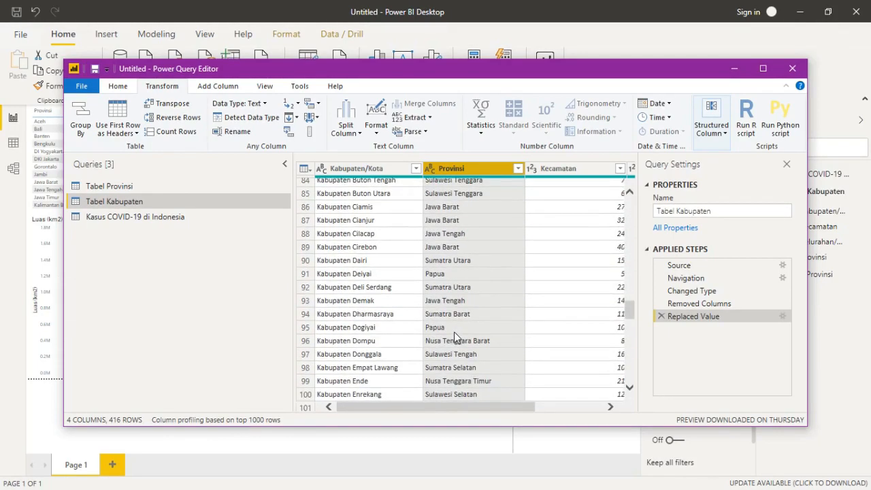
pyautogui.scroll(-7, 454, 332)
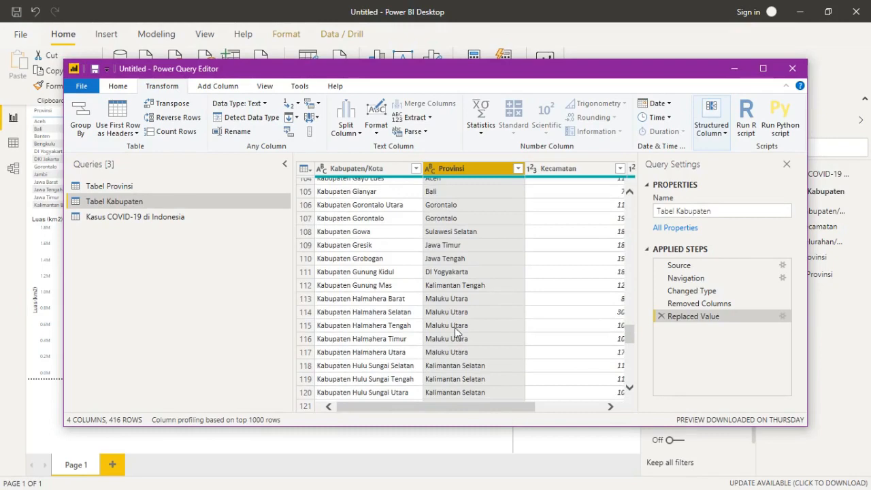
pyautogui.scroll(-7, 455, 327)
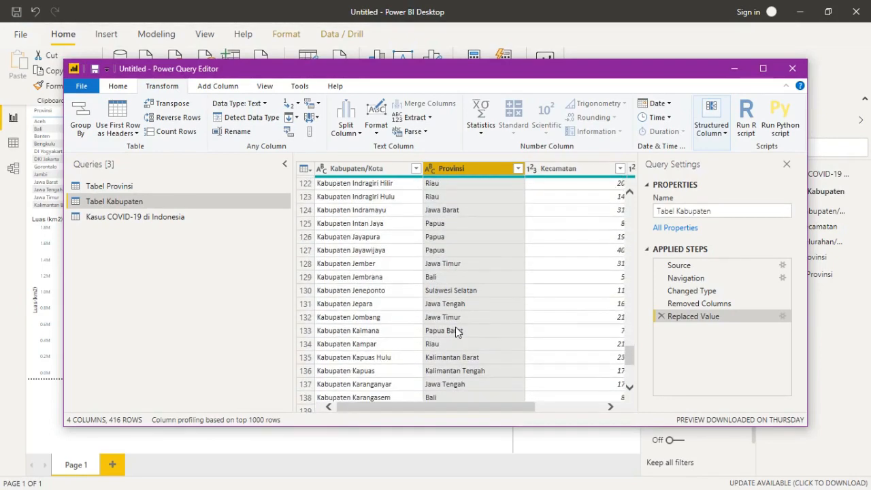
pyautogui.scroll(-7, 455, 328)
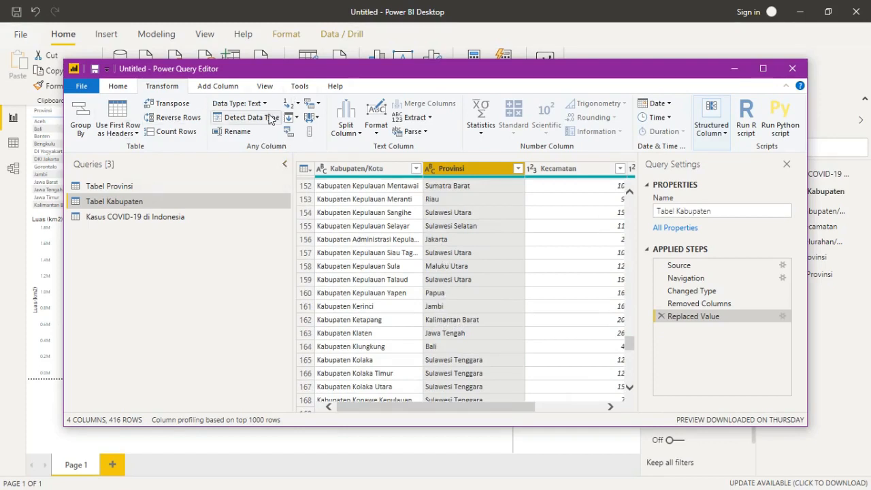
# - Replace Jakarta with DKI Jakarta in the Provinsi column of Tabel Kabupaten, then close the Power Query Editor and apply the changes
pyautogui.click(291, 104)
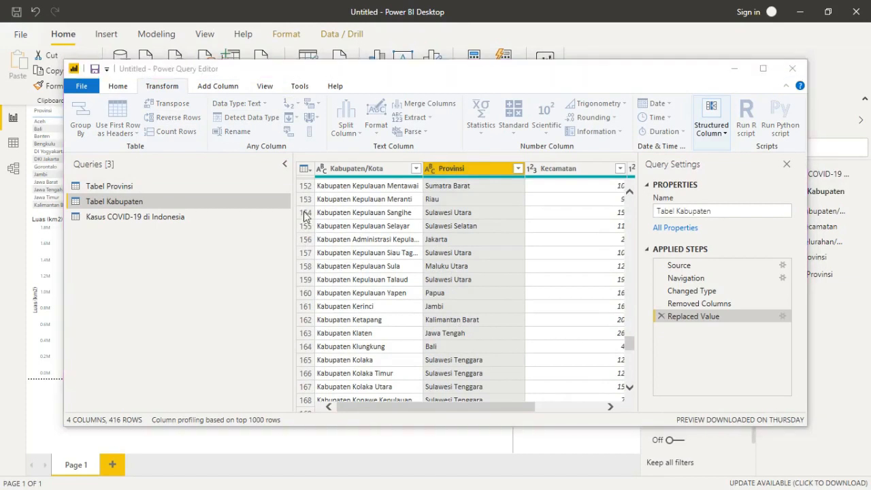
pyautogui.write('Jakarta')
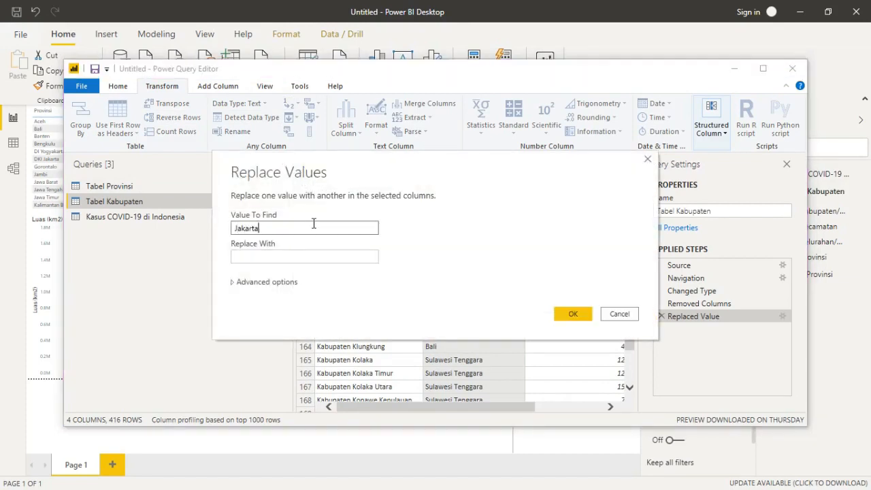
pyautogui.doubleClick(314, 225)
pyautogui.hotkey('ctrl', 'c')
pyautogui.click(312, 259)
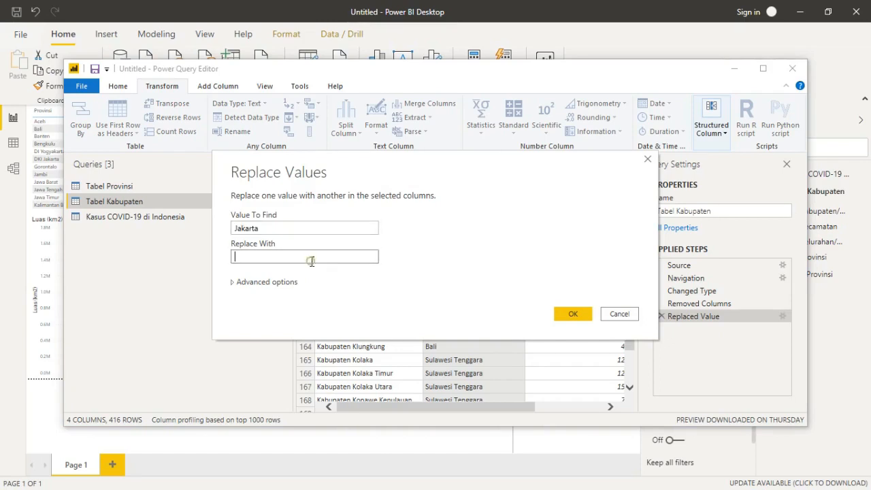
pyautogui.hotkey('ctrl', 'v')
pyautogui.press('Home')
pyautogui.write('DKI')
pyautogui.click(573, 316)
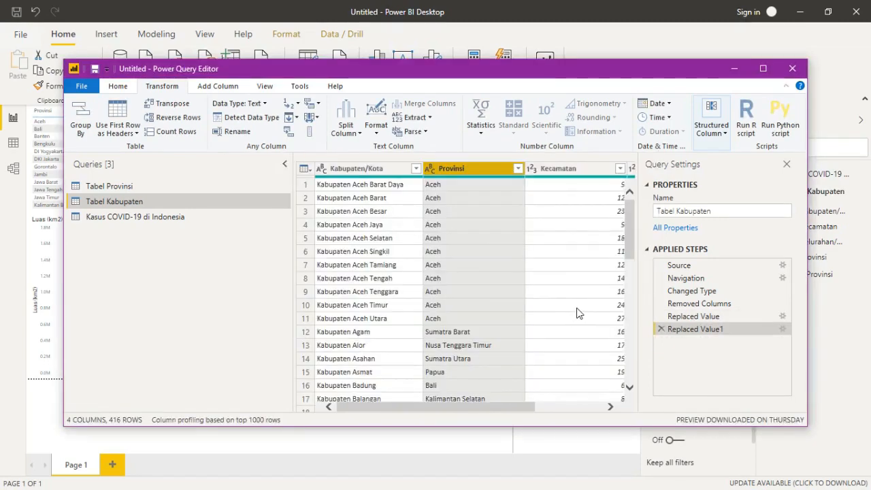
pyautogui.click(793, 68)
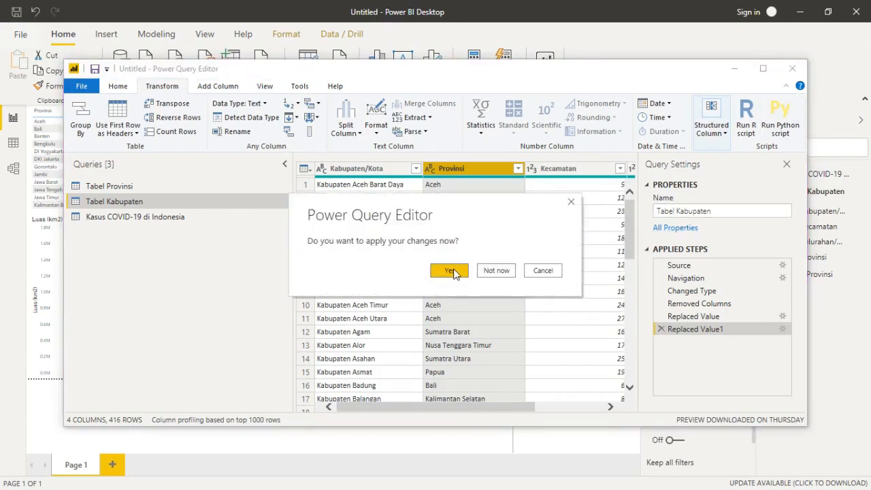
pyautogui.click(455, 274)
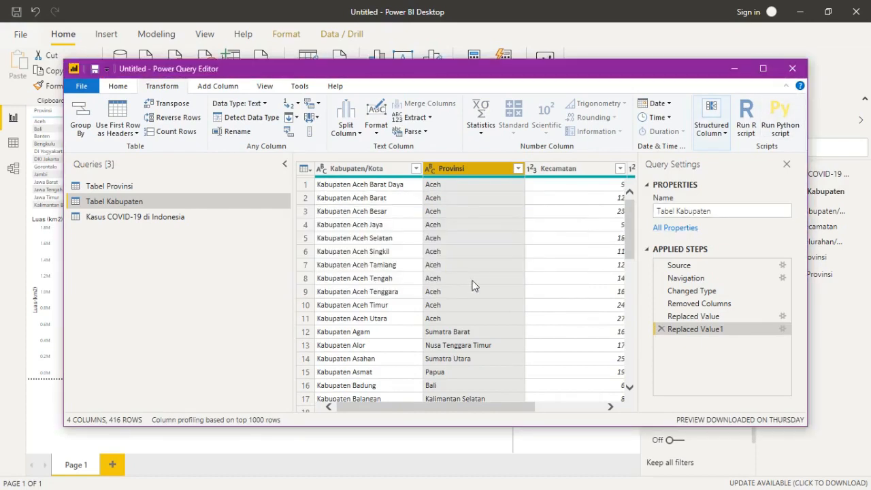
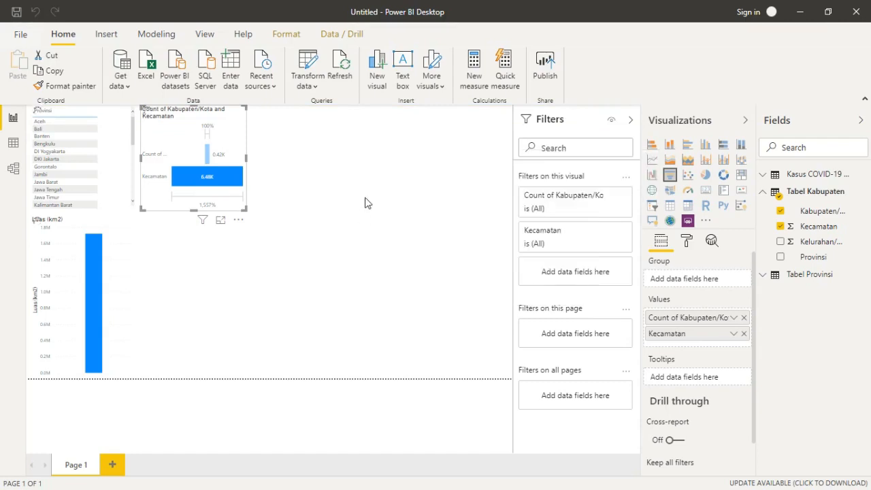
# - Check the Kabupaten/Kota and Kecamatan funnel values for DKI Jakarta, Gorontalo and DI Yogyakarta
pyautogui.click(49, 161)
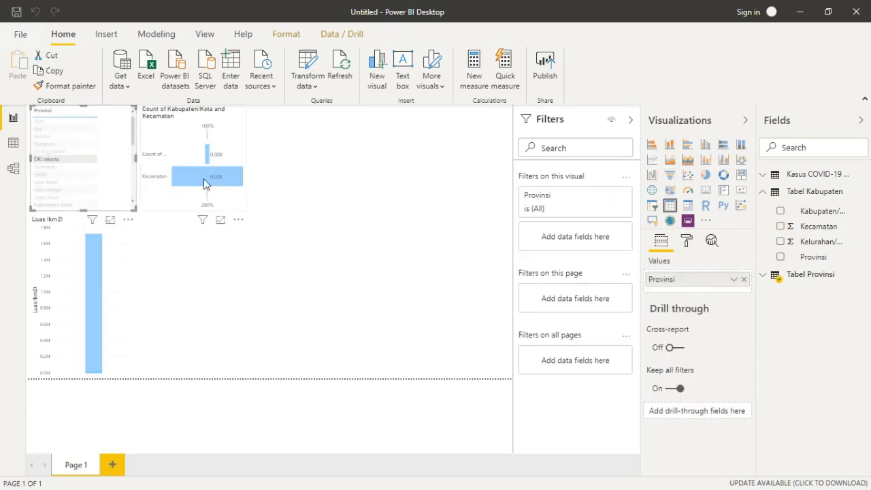
pyautogui.moveTo(208, 188)
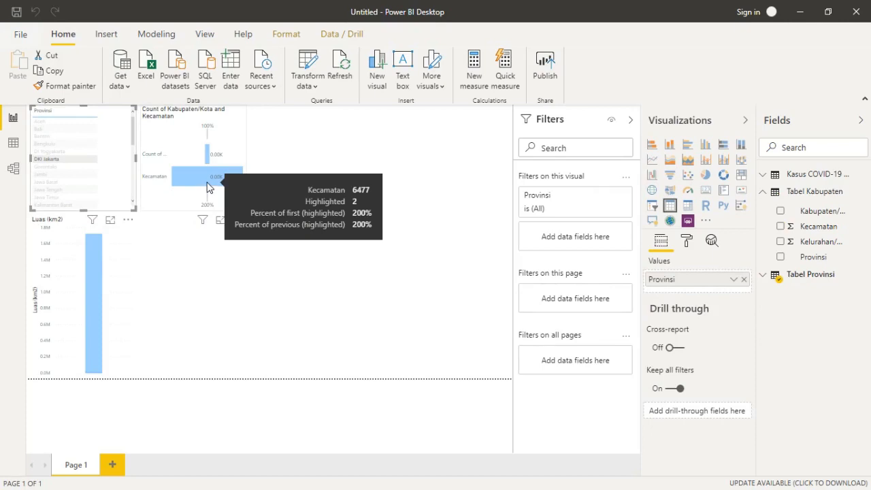
pyautogui.moveTo(207, 162)
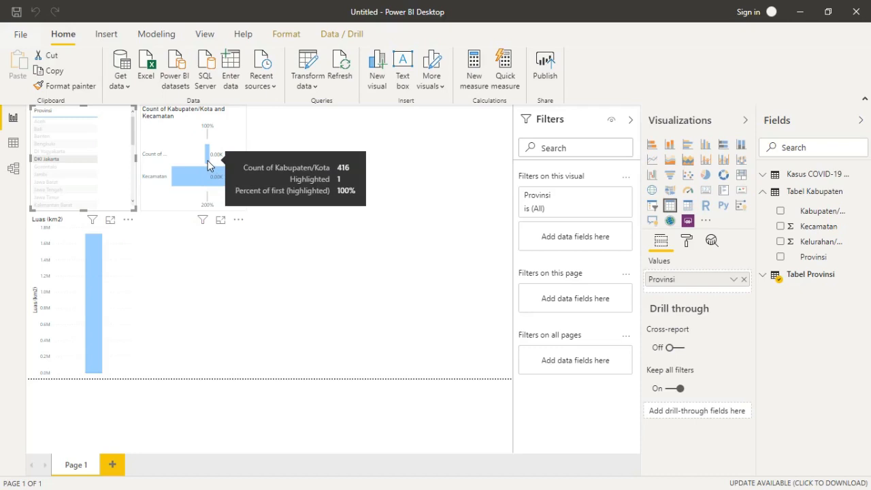
pyautogui.click(80, 167)
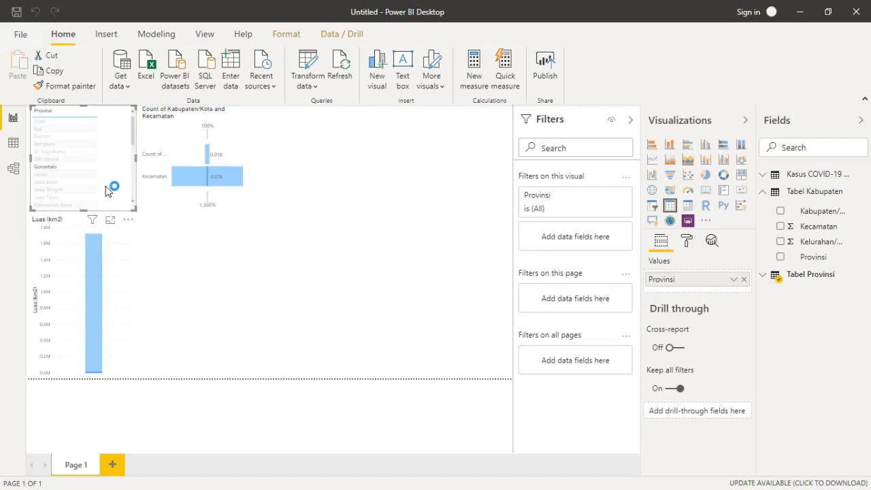
pyautogui.click(79, 157)
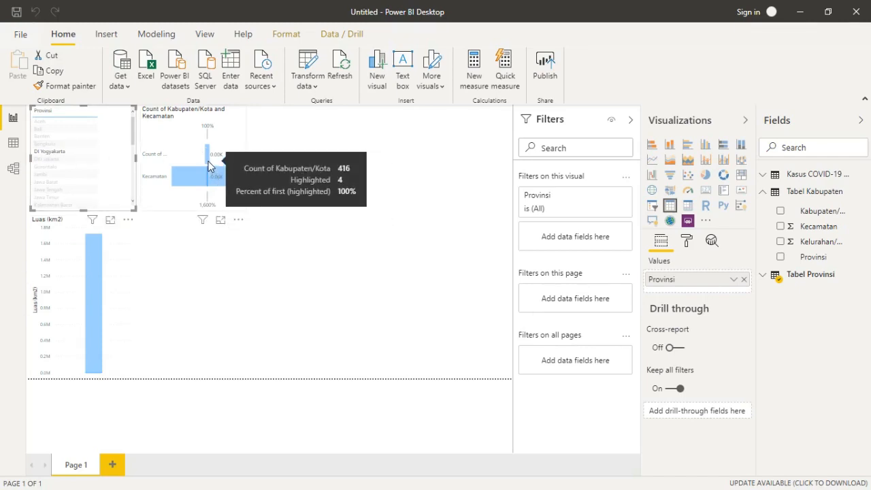
# - Expand the Kasus COVID-19 table's fields and add an empty filled map below the funnel chart, widened to the right edge of the page
pyautogui.click(256, 294)
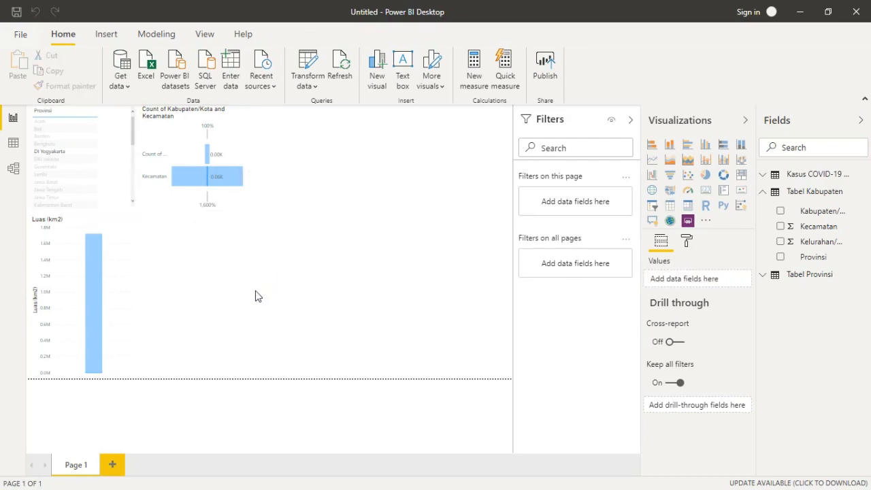
pyautogui.click(768, 193)
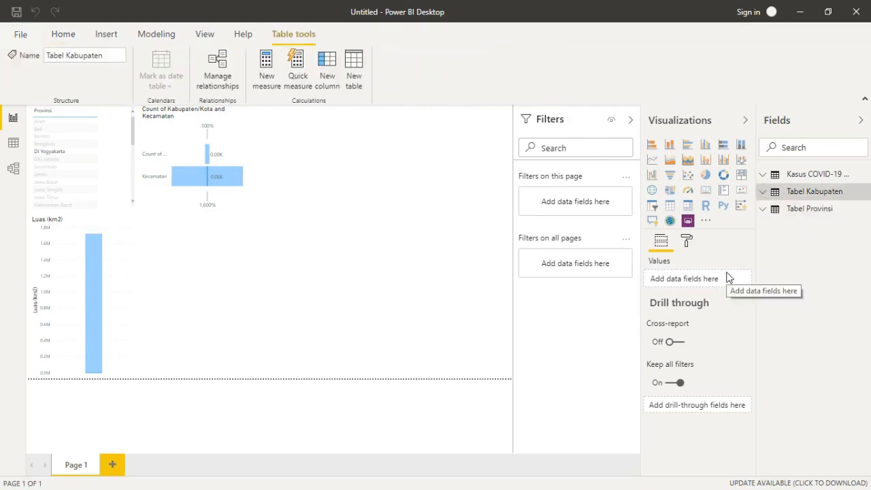
pyautogui.click(766, 179)
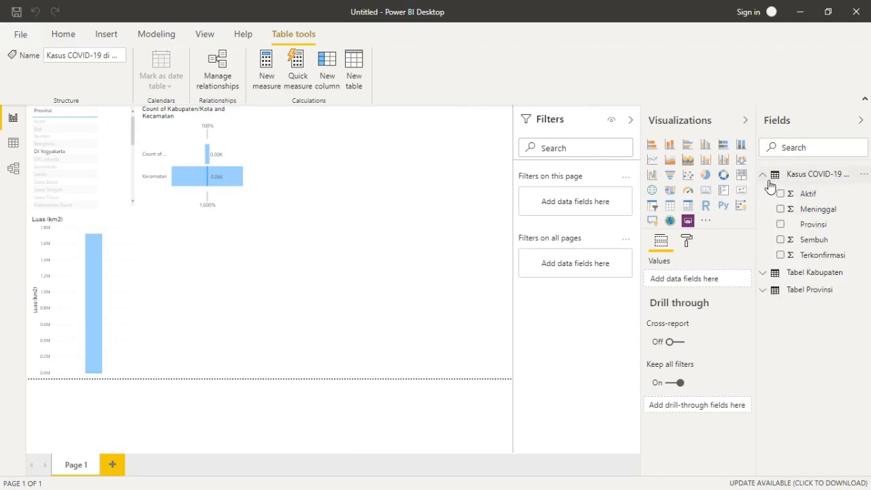
pyautogui.click(670, 196)
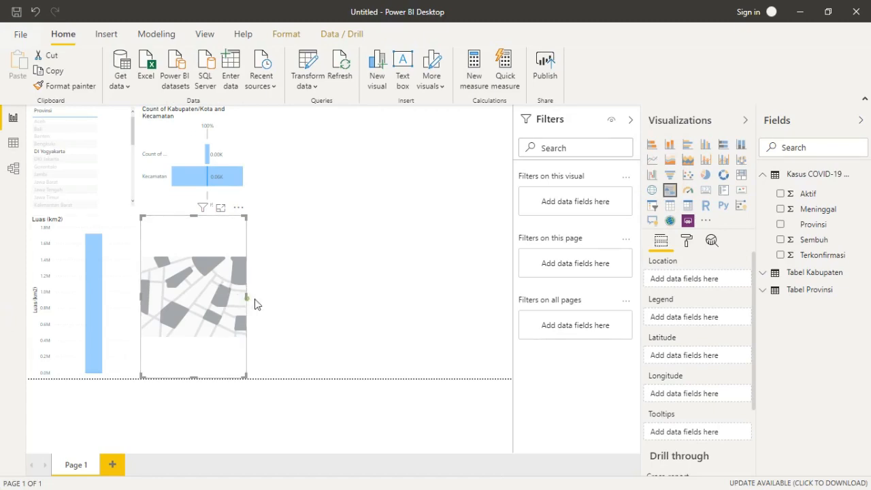
pyautogui.moveTo(247, 296); pyautogui.dragTo(541, 298)
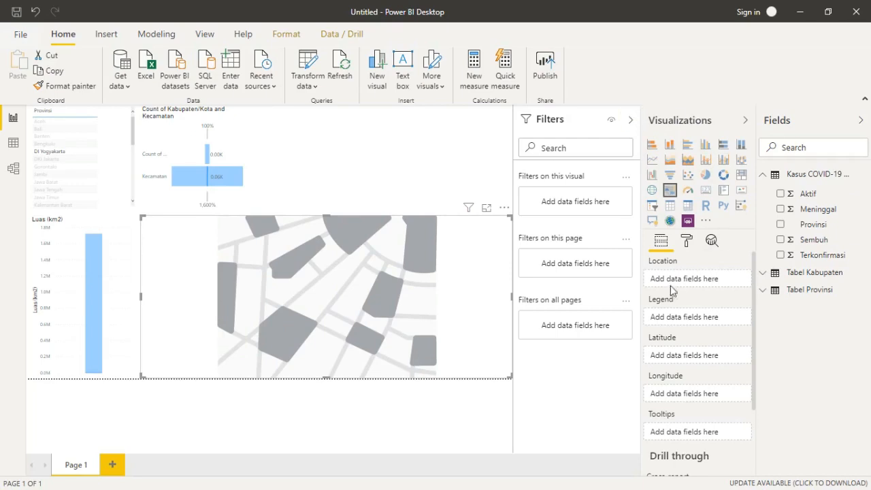
# - Collapse the report filters and set the Kasus COVID-19 table's Provinsi field as the filled map's location
pyautogui.click(630, 119)
pyautogui.click(531, 160)
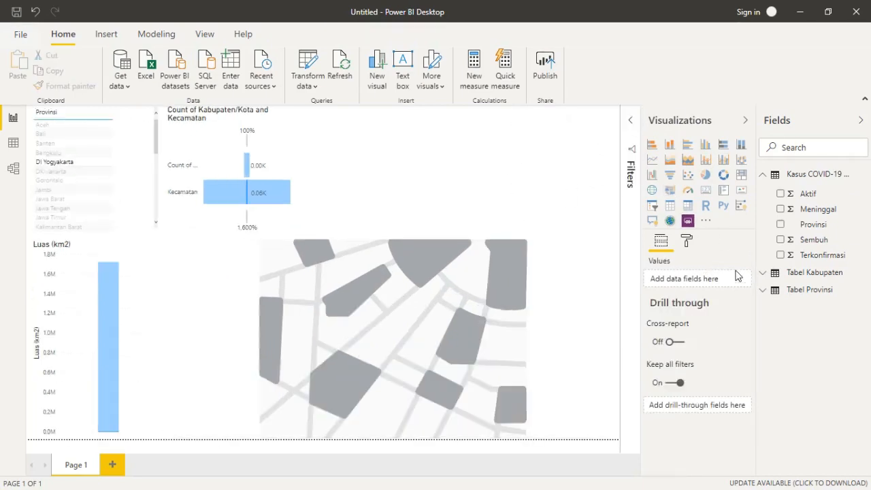
pyautogui.click(484, 345)
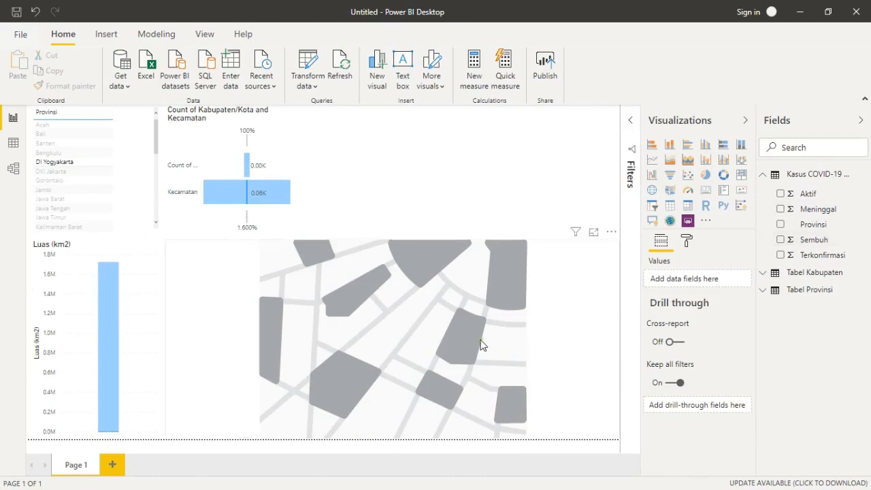
pyautogui.click(781, 224)
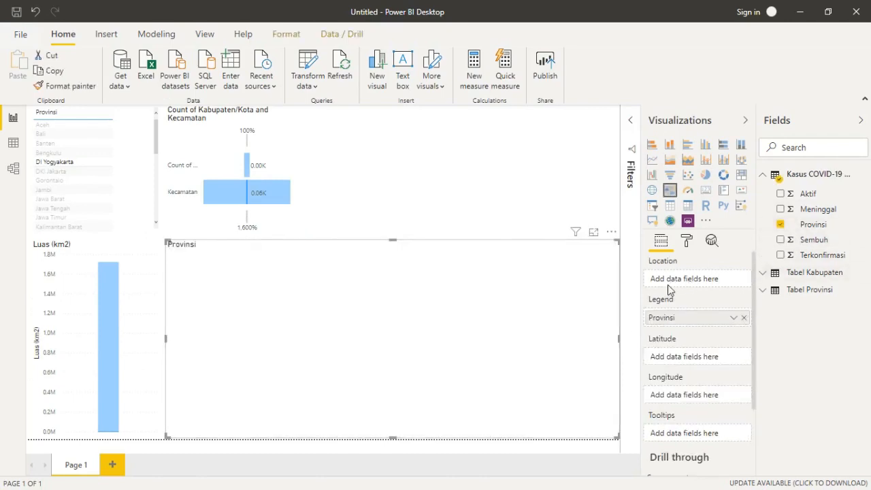
pyautogui.moveTo(679, 326); pyautogui.dragTo(686, 291)
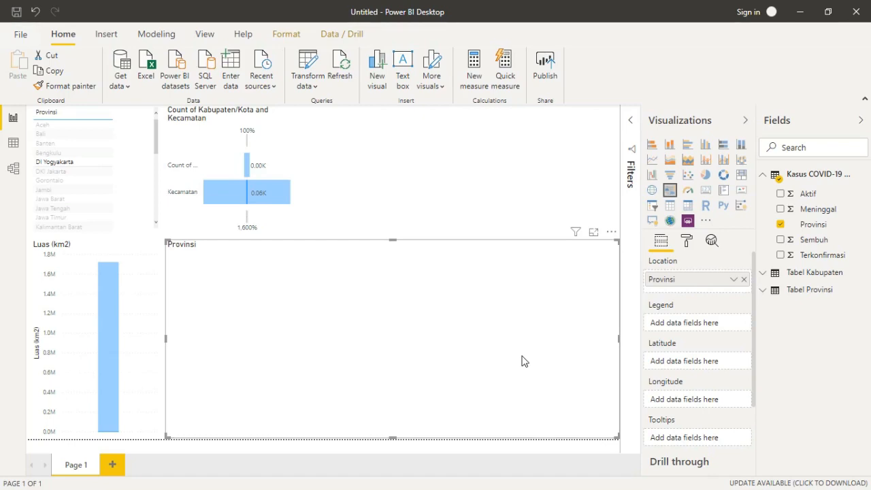
pyautogui.click(438, 365)
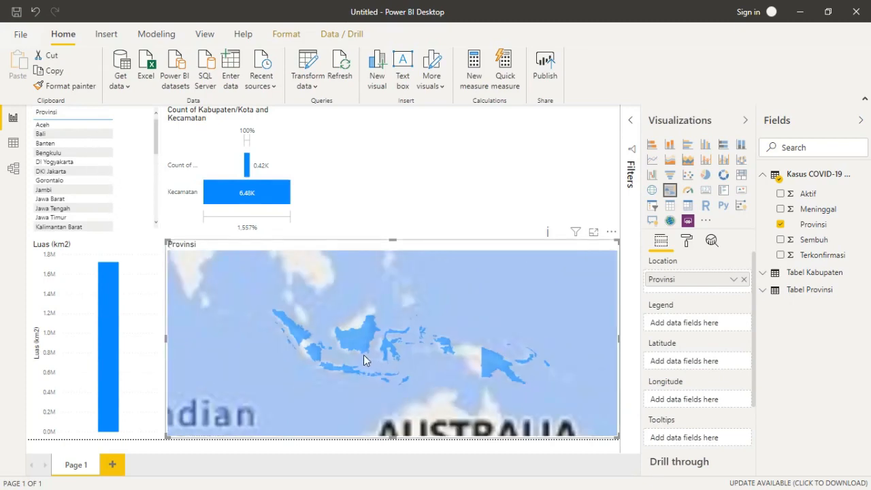
# - Examine the province areas on the filled map, checking its response to selecting Bali, then clear the selection
pyautogui.scroll(-1, 451, 366)
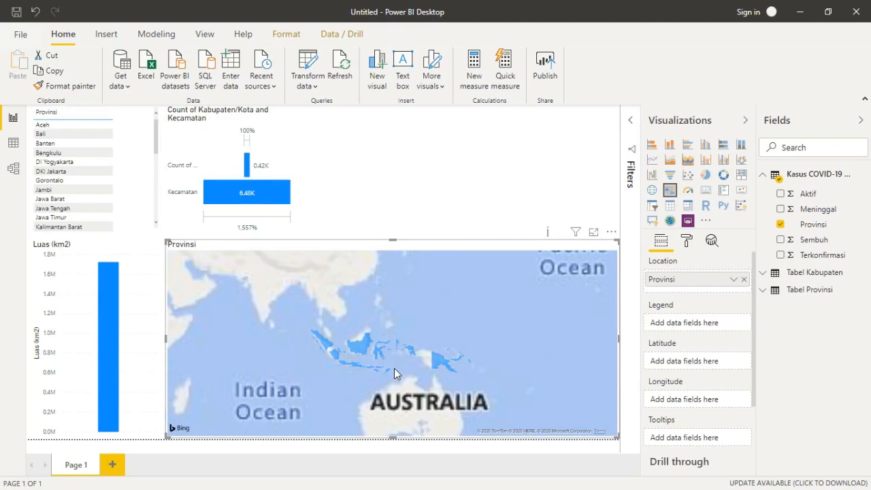
pyautogui.scroll(1, 381, 360)
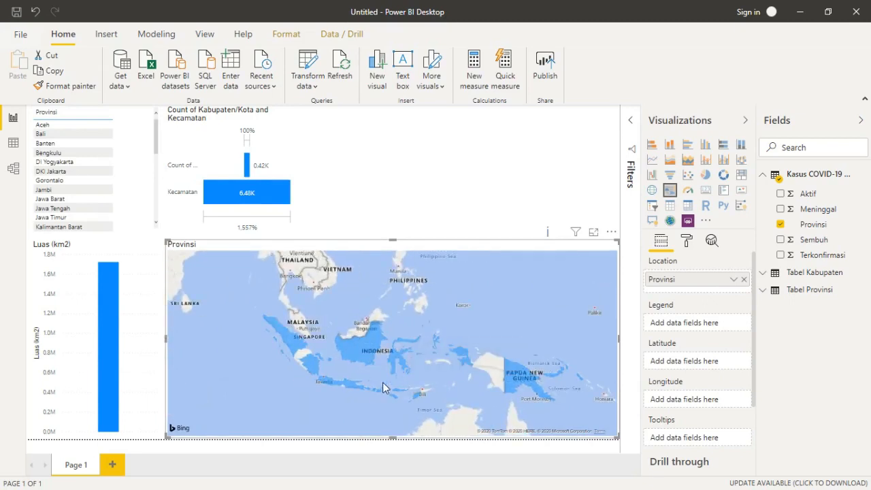
pyautogui.scroll(1, 371, 389)
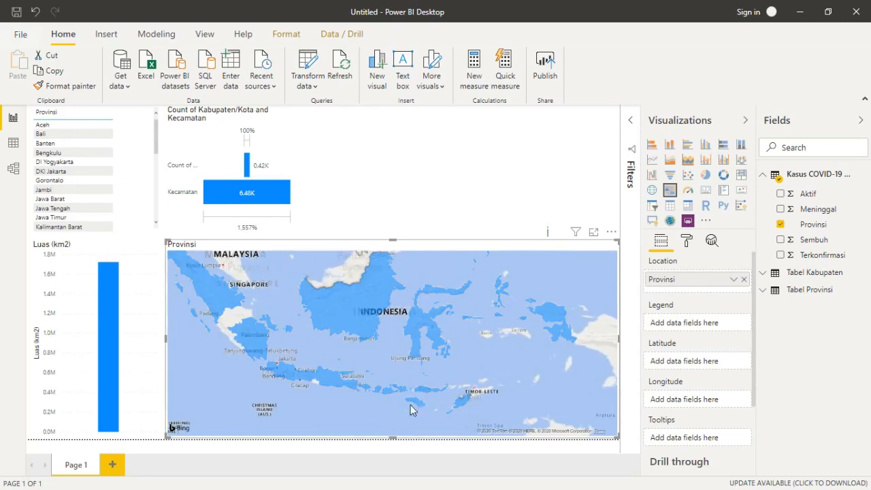
pyautogui.click(81, 133)
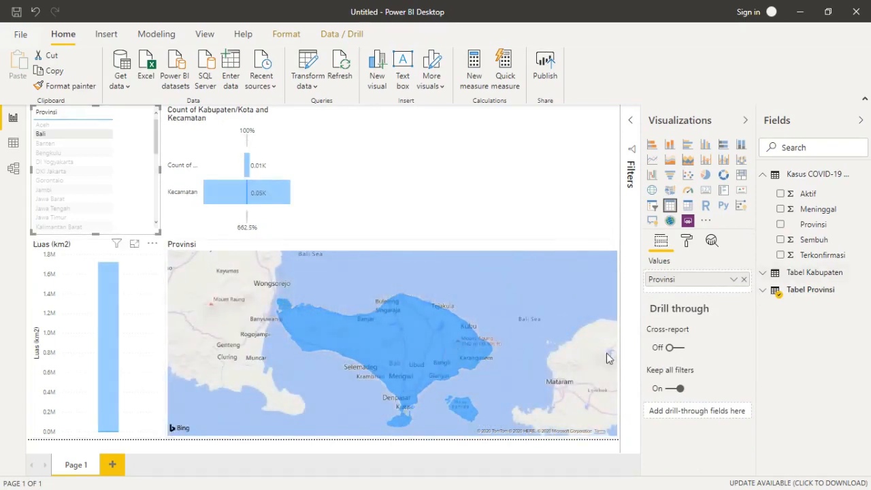
pyautogui.click(529, 334)
pyautogui.click(593, 299)
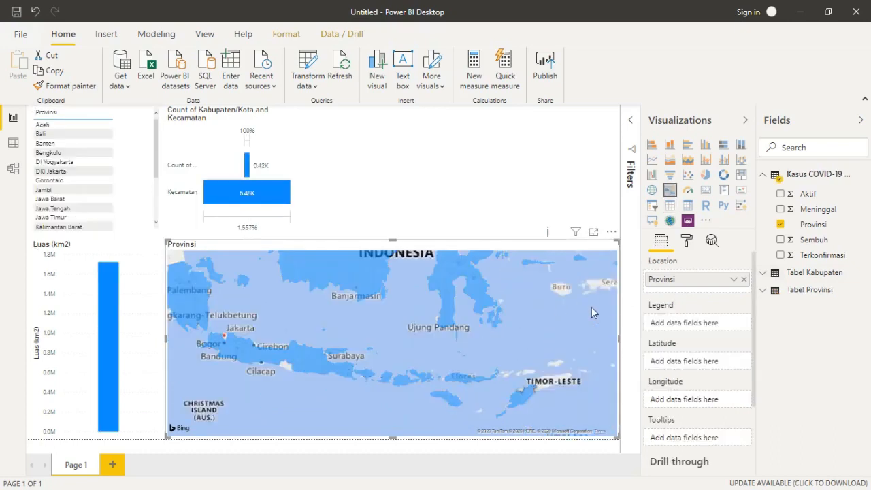
# - Add Aktif, Meninggal, Sembuh and Terkonfirmasi to the filled map's tooltips and check them on Jawa Timur
pyautogui.click(781, 193)
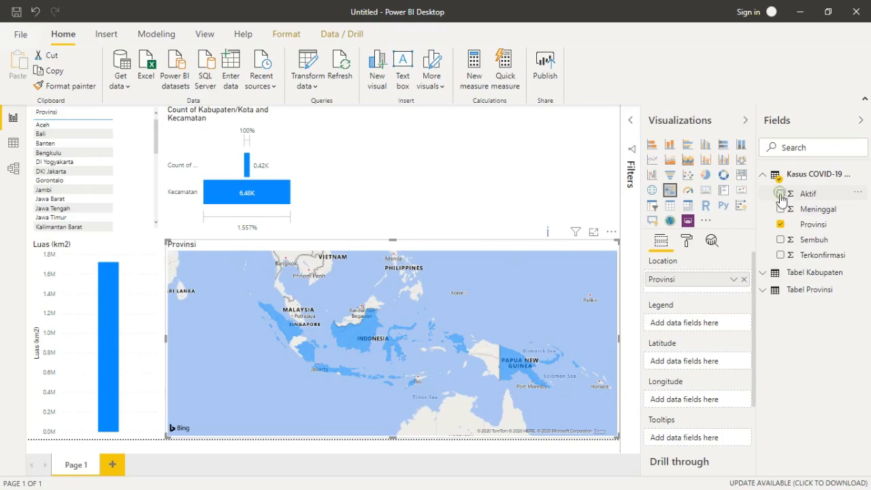
pyautogui.click(781, 209)
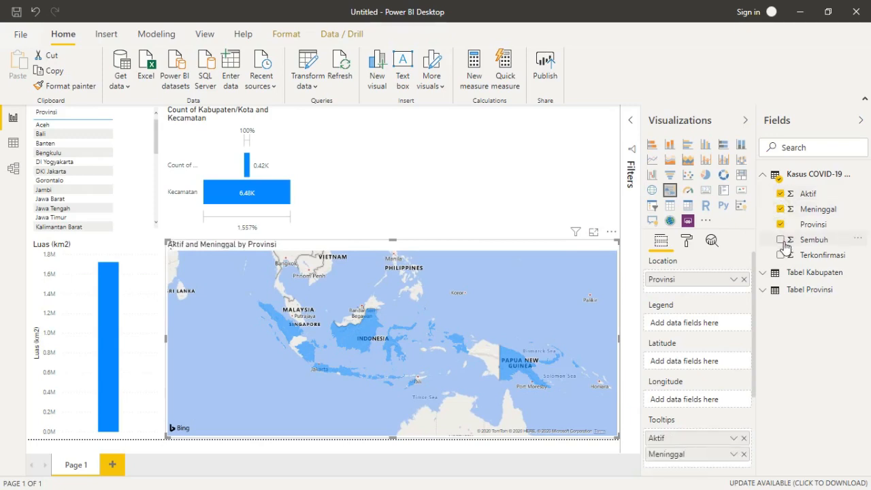
pyautogui.click(781, 241)
pyautogui.click(781, 256)
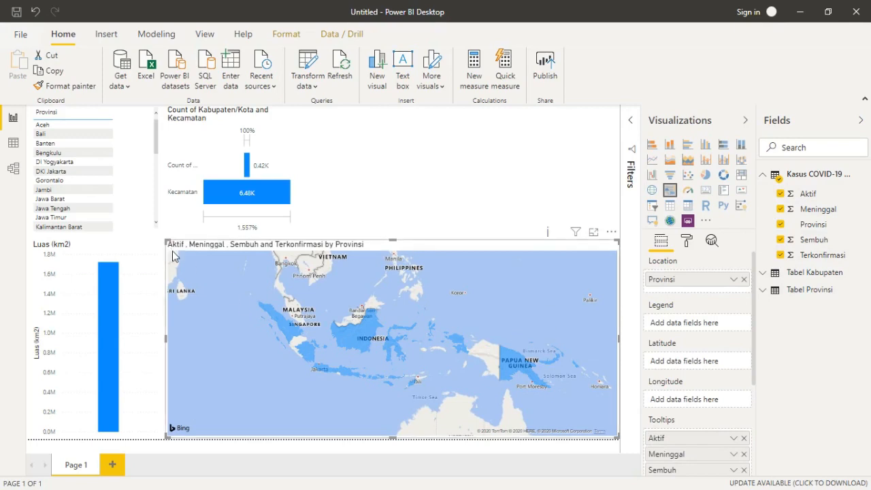
pyautogui.click(84, 216)
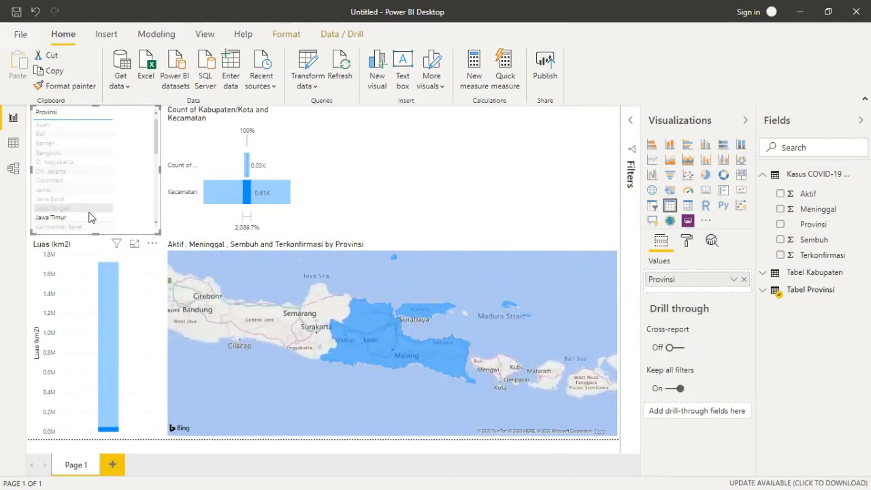
pyautogui.moveTo(359, 351)
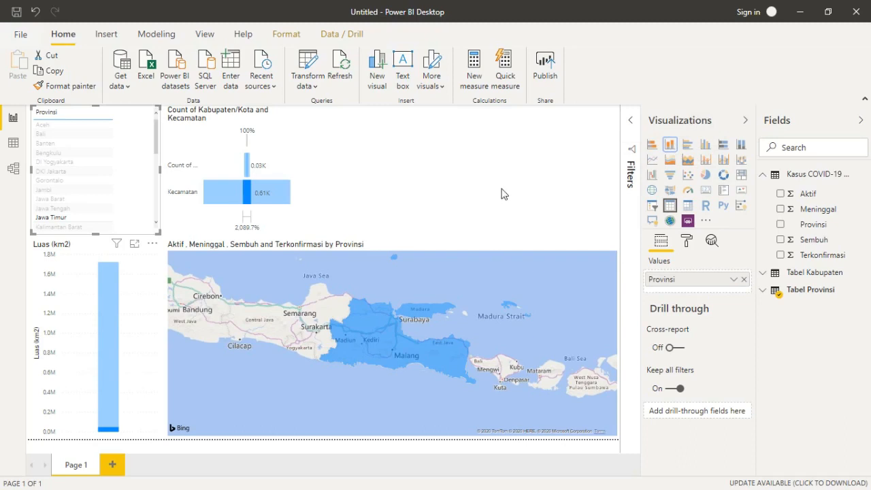
pyautogui.click(445, 163)
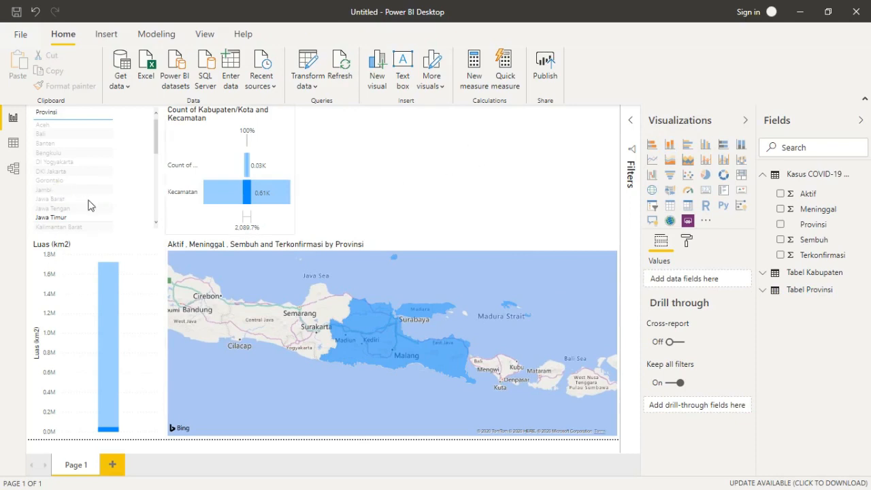
pyautogui.click(130, 205)
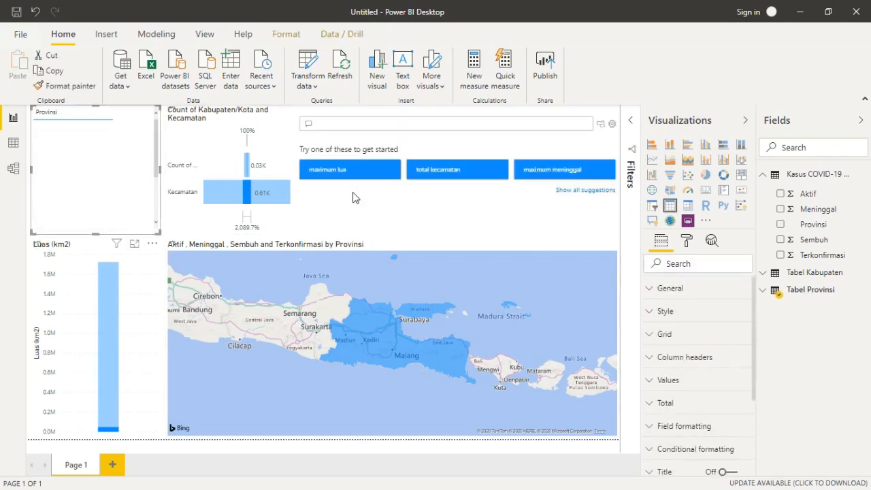
pyautogui.click(452, 184)
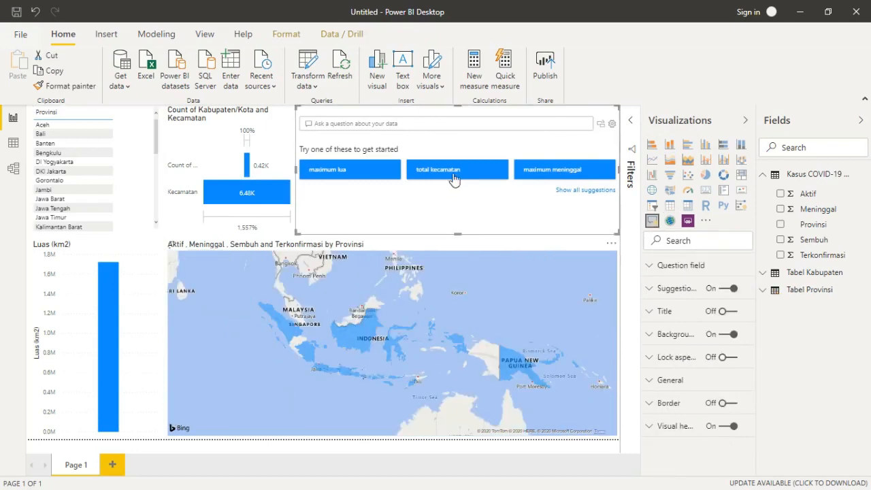
pyautogui.press('Delete')
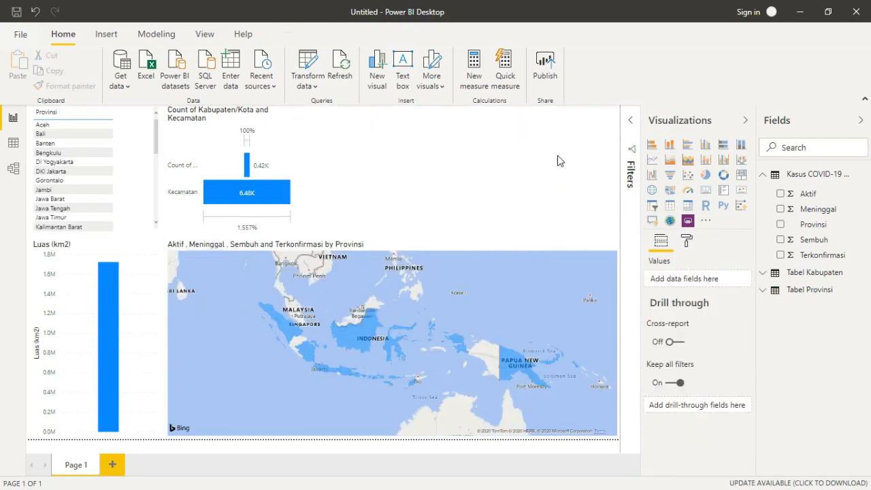
# - Add a stacked column chart of Aktif, Meninggal, Sembuh and Terkonfirmasi beside the funnel, then select Bali to check the report's response
pyautogui.click(671, 146)
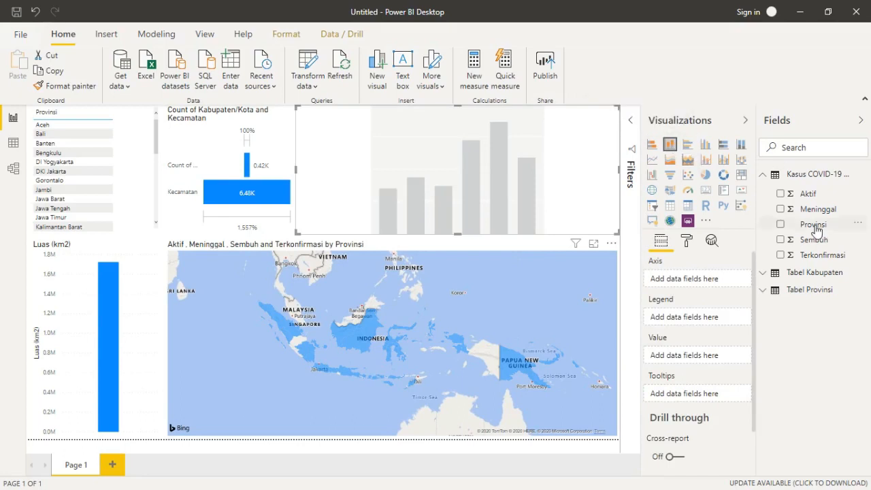
pyautogui.click(781, 194)
pyautogui.click(781, 209)
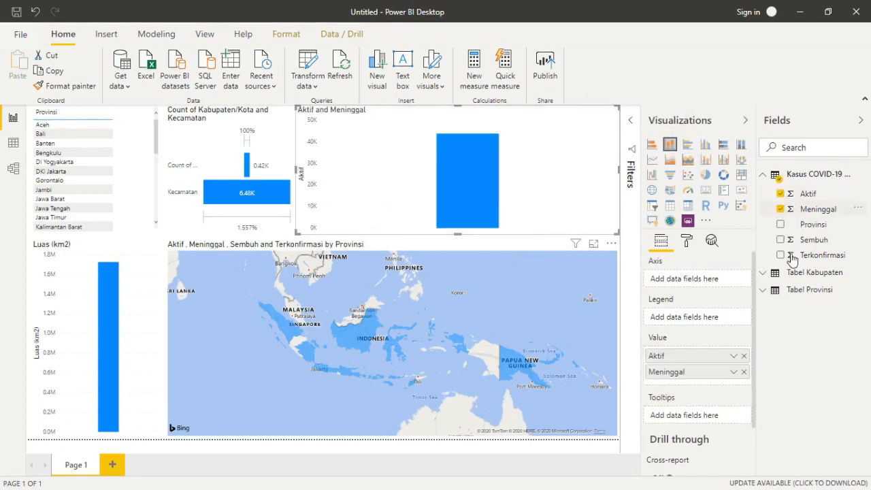
pyautogui.click(781, 239)
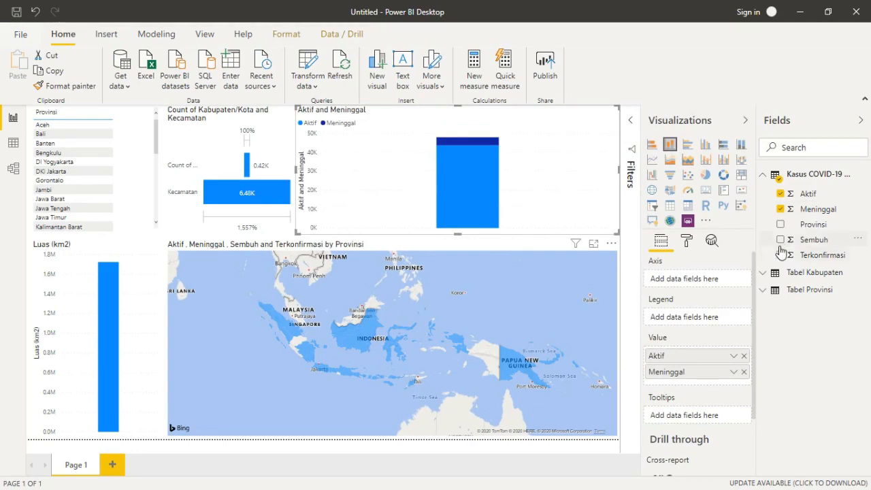
pyautogui.click(781, 256)
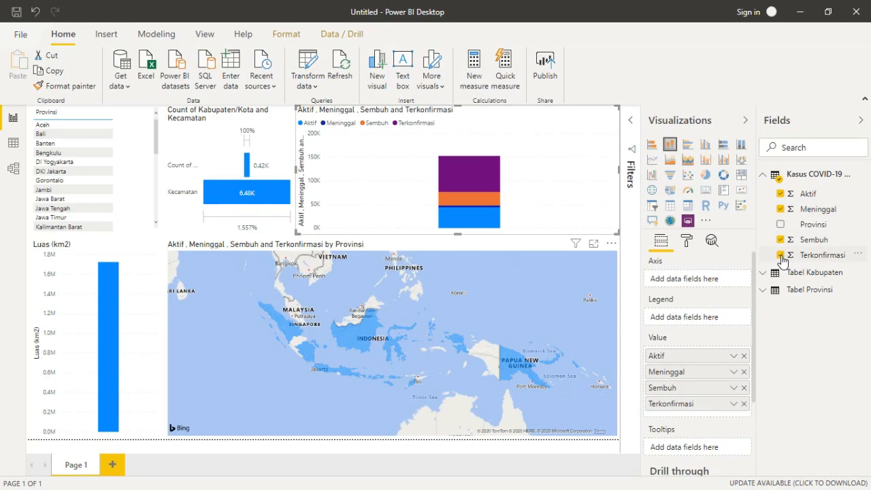
pyautogui.click(60, 134)
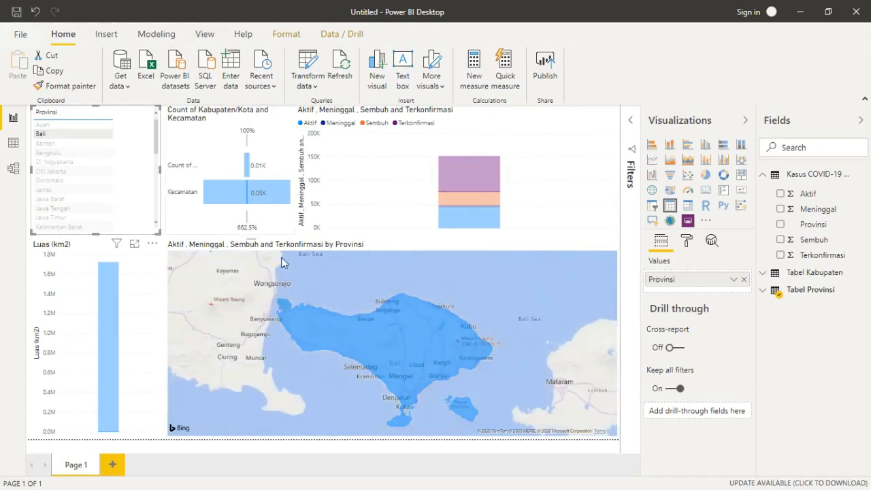
pyautogui.moveTo(433, 356)
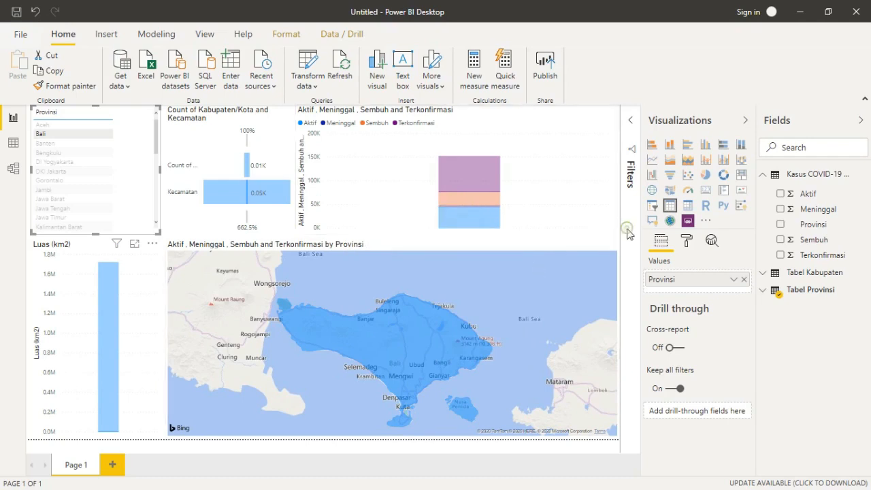
# - Turn on data labels for the Luas (km2) column chart and the stacked COVID-19 case chart
pyautogui.click(121, 349)
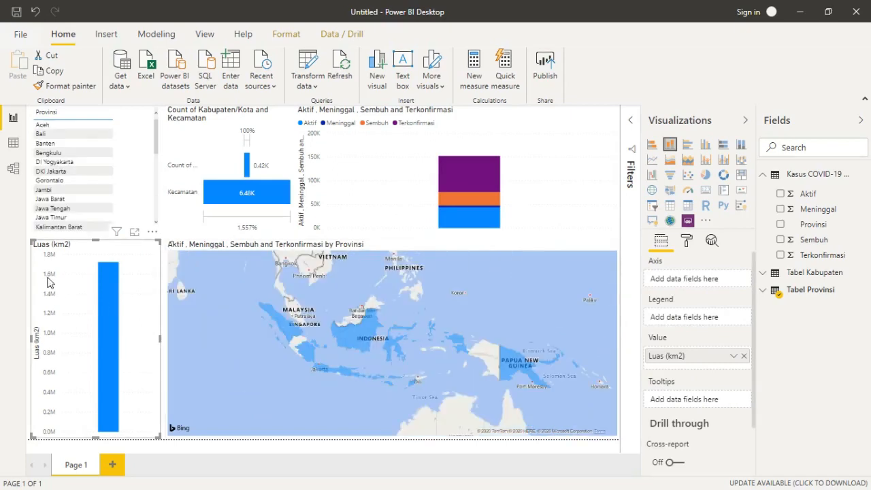
pyautogui.click(688, 245)
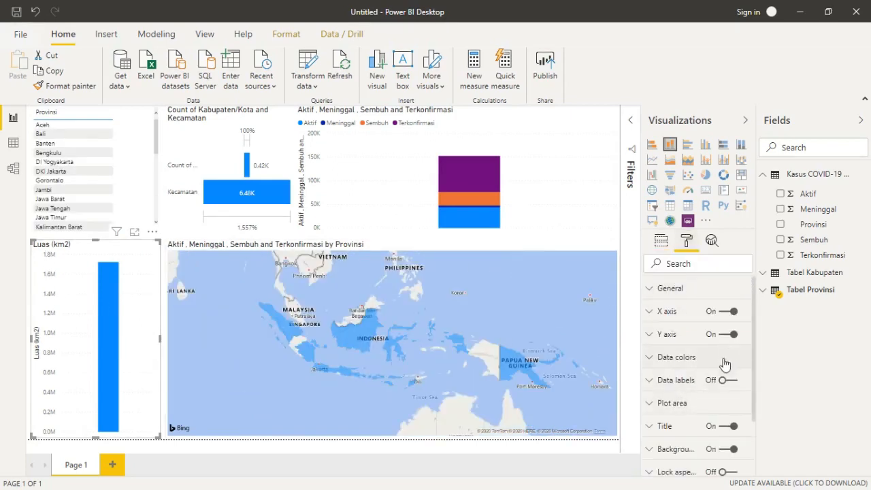
pyautogui.scroll(-2, 726, 360)
pyautogui.click(726, 318)
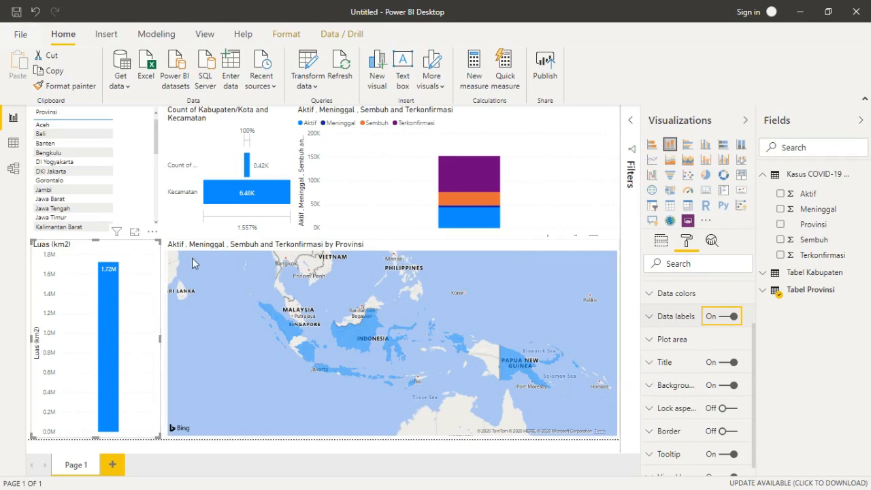
pyautogui.click(462, 181)
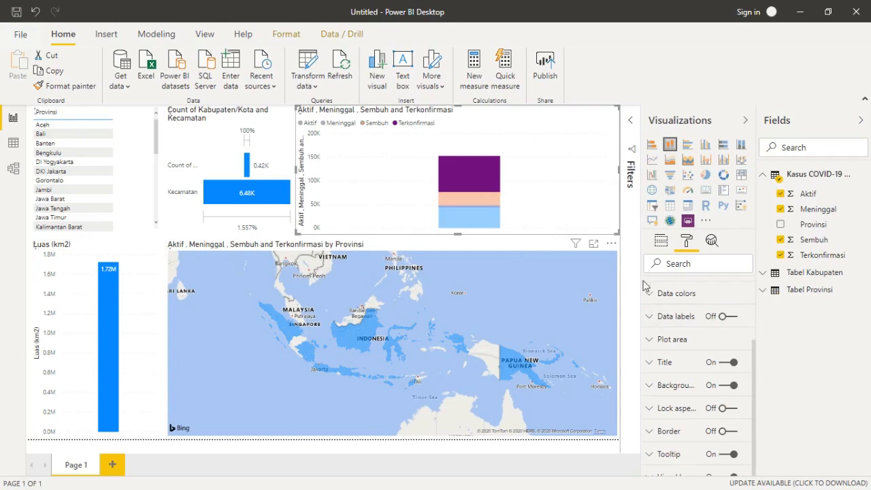
pyautogui.click(727, 319)
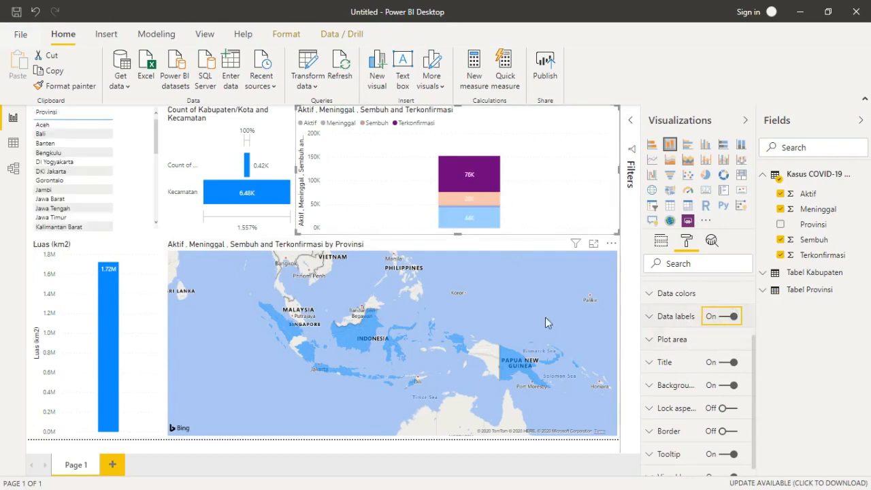
# - Turn on Show all in the filled map's data colors and browse the individual province colors
pyautogui.click(513, 293)
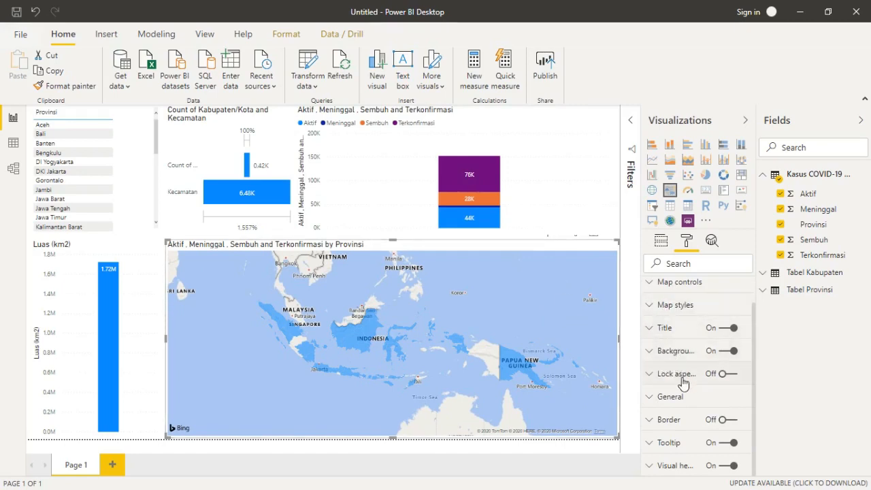
pyautogui.click(683, 289)
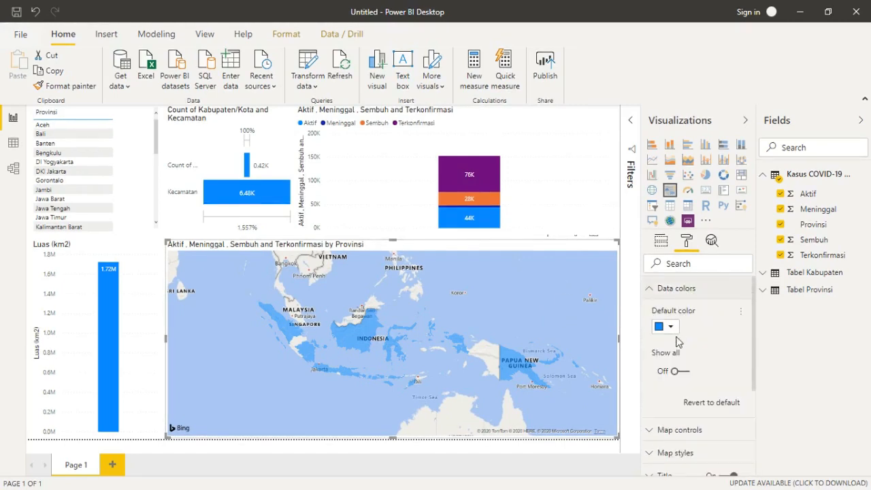
pyautogui.scroll(-1, 690, 381)
pyautogui.scroll(1, 674, 344)
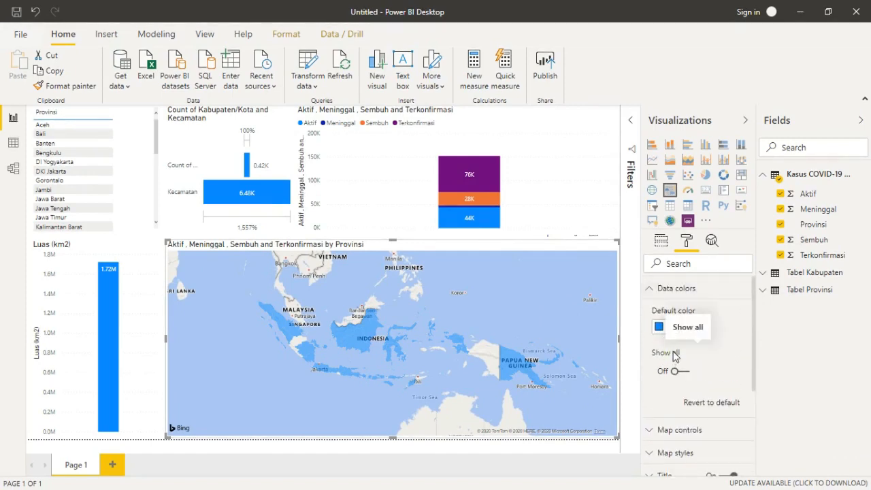
pyautogui.scroll(-1, 675, 356)
pyautogui.click(682, 309)
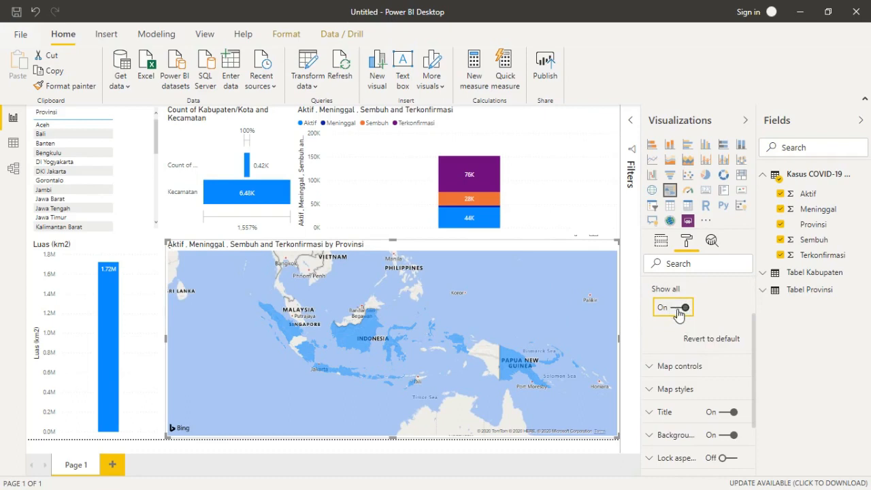
pyautogui.scroll(-8, 688, 327)
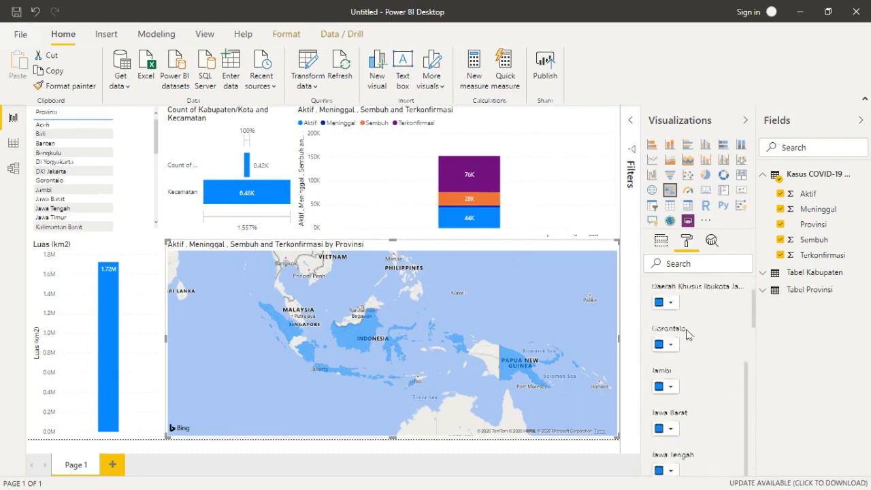
# - Set Aceh's data color on the filled map to red
pyautogui.scroll(7, 686, 337)
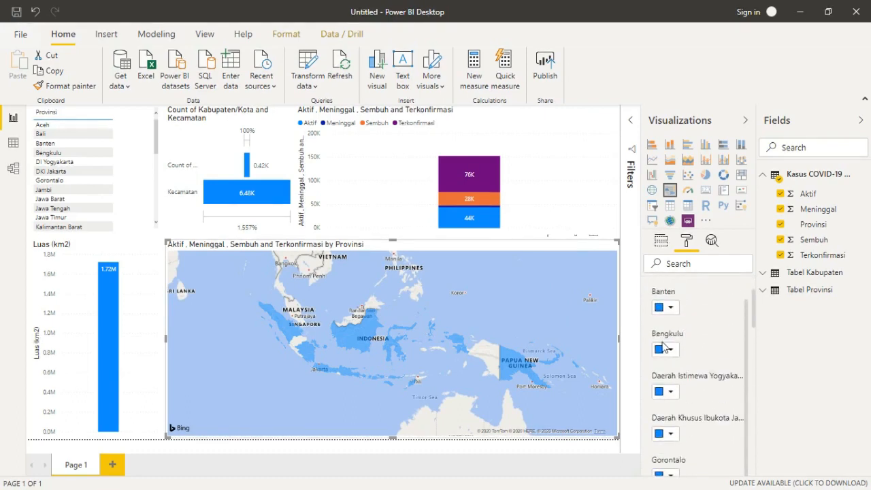
pyautogui.scroll(2, 673, 310)
pyautogui.click(670, 350)
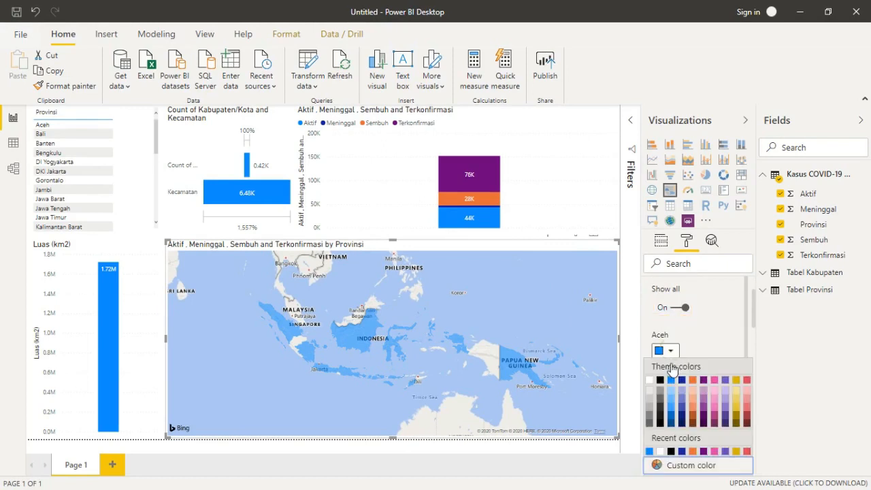
pyautogui.click(747, 451)
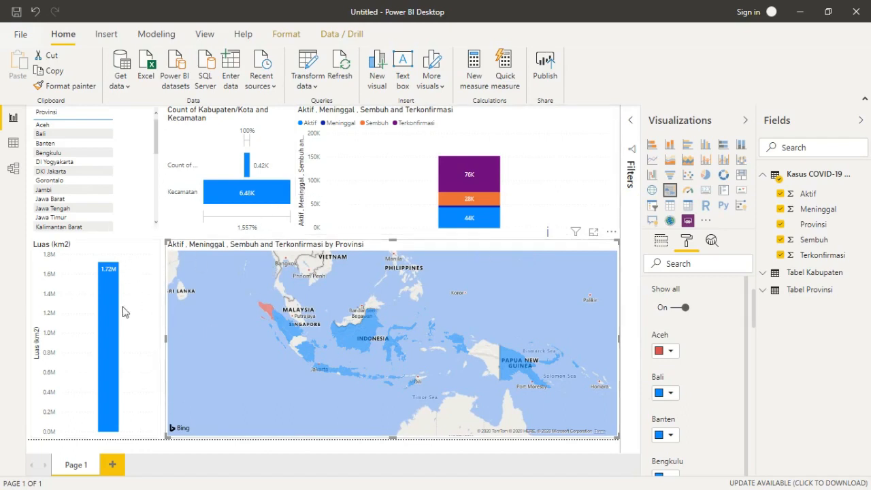
# - Set the Luas (km2) column chart's data color to purple, then select the stacked COVID-19 case chart
pyautogui.click(101, 338)
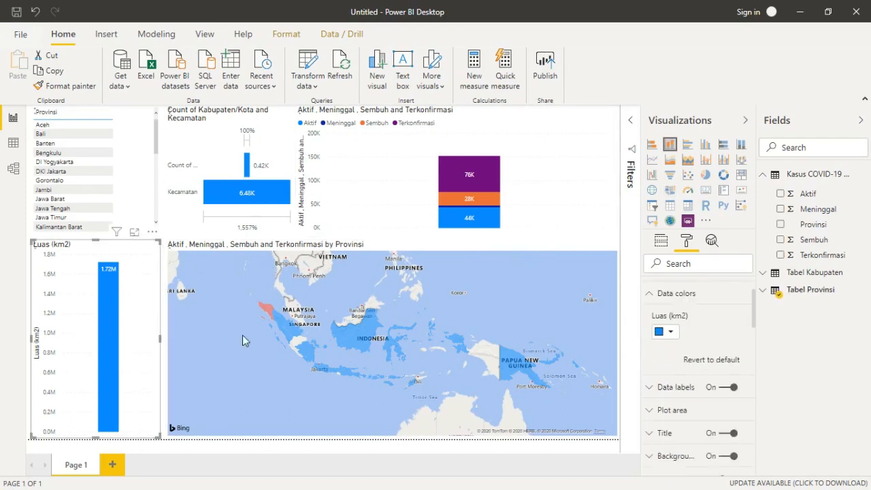
pyautogui.click(670, 331)
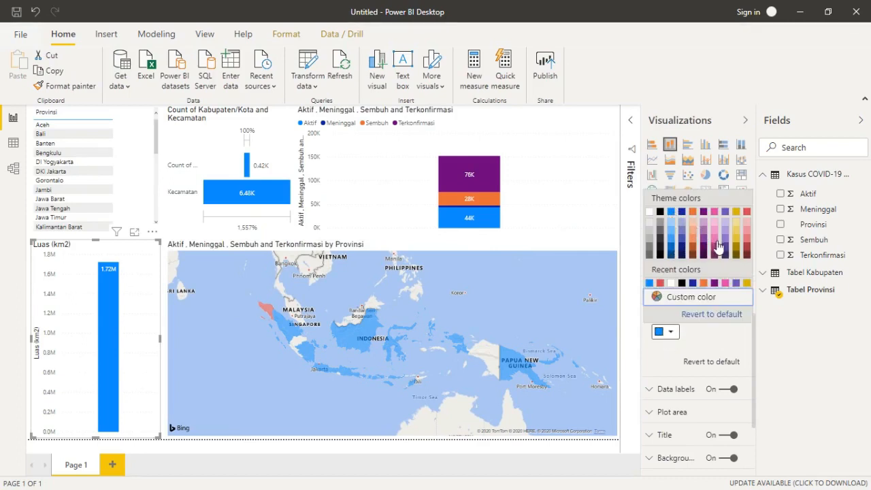
pyautogui.click(704, 212)
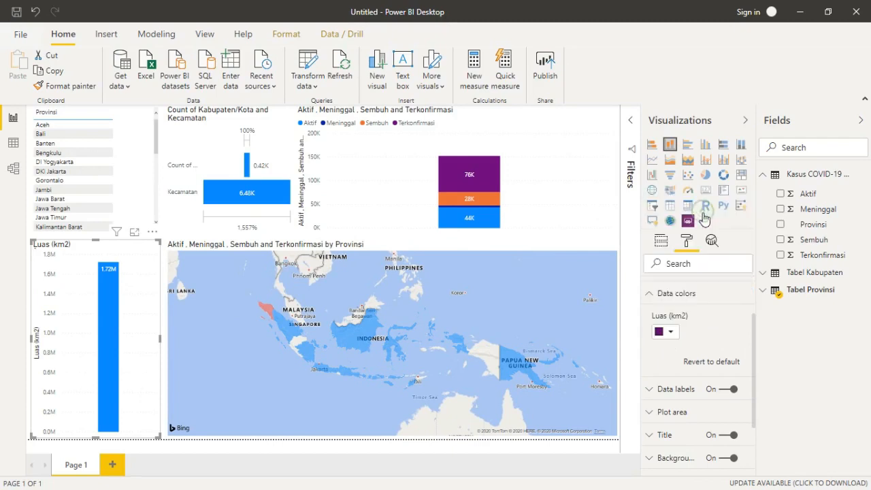
pyautogui.click(541, 180)
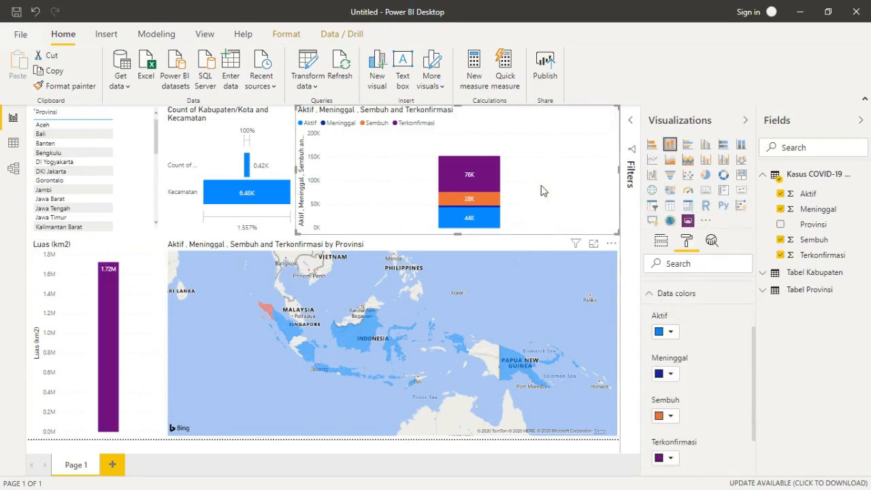